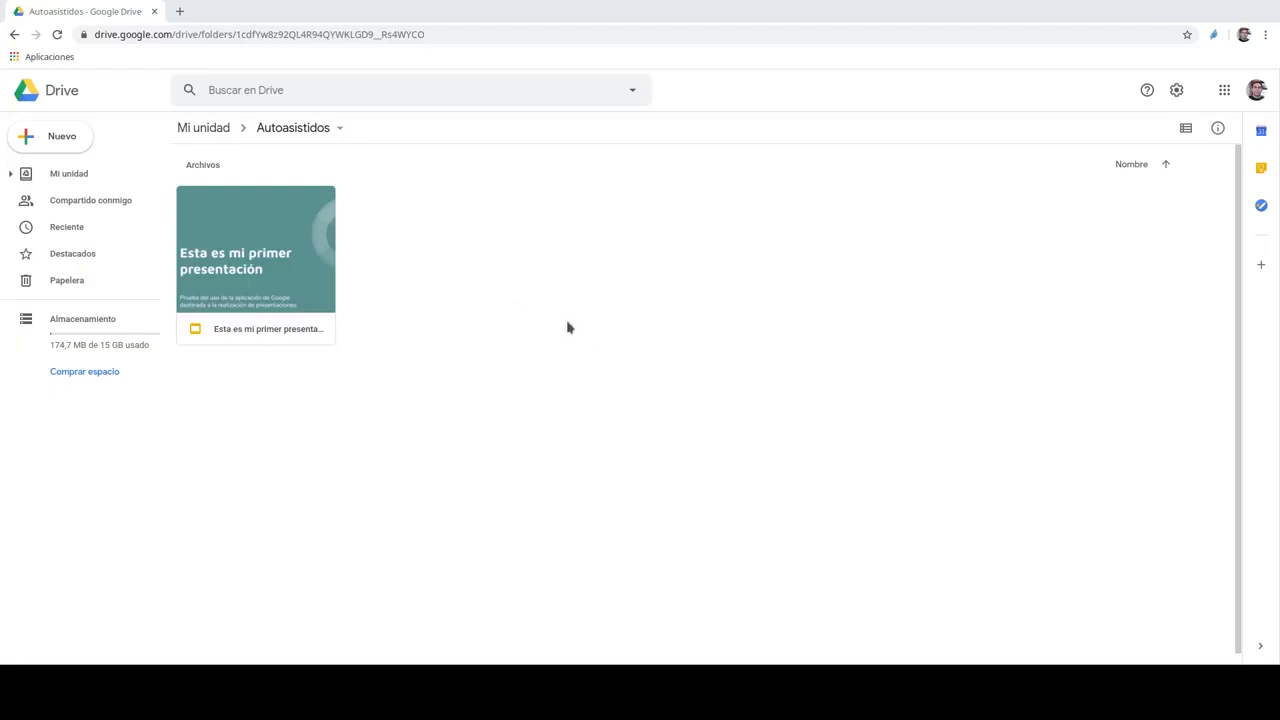
Create a blank Google Sheets spreadsheet in the Autoasistidos folder.
{"action": "right_click", "coordinate": [436, 218]}
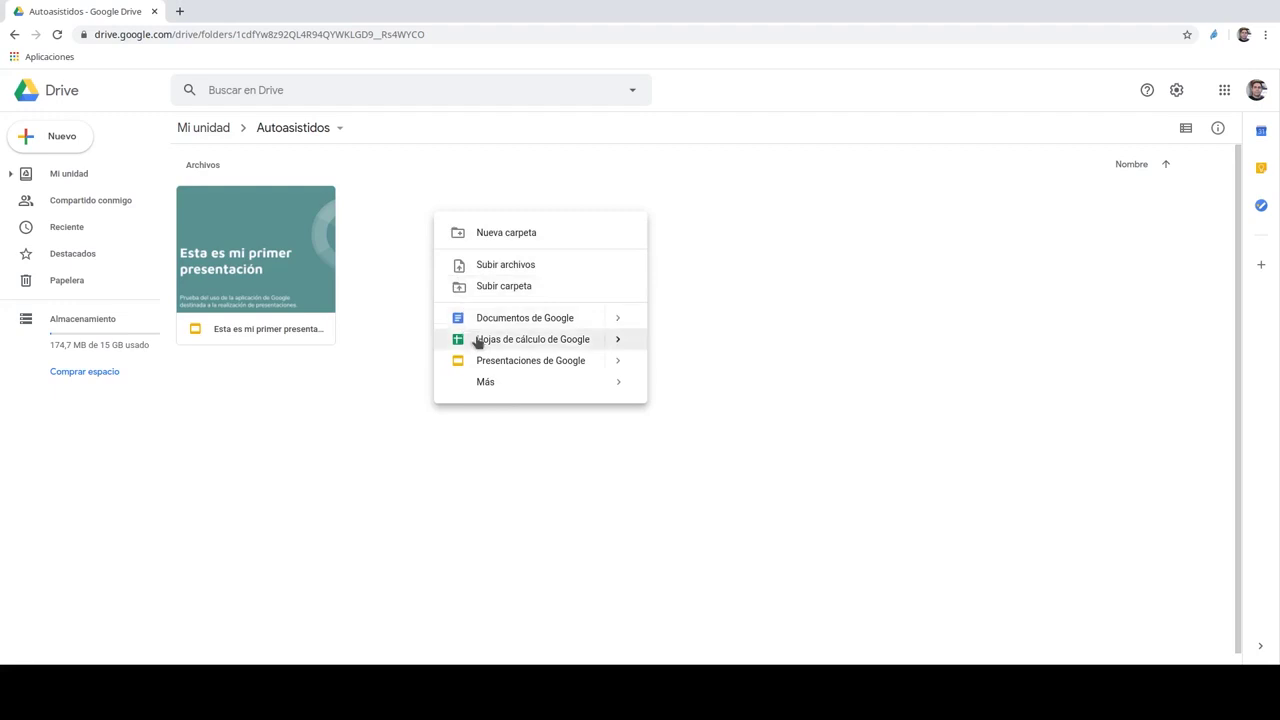
{"action": "mouse_move", "coordinate": [617, 341]}
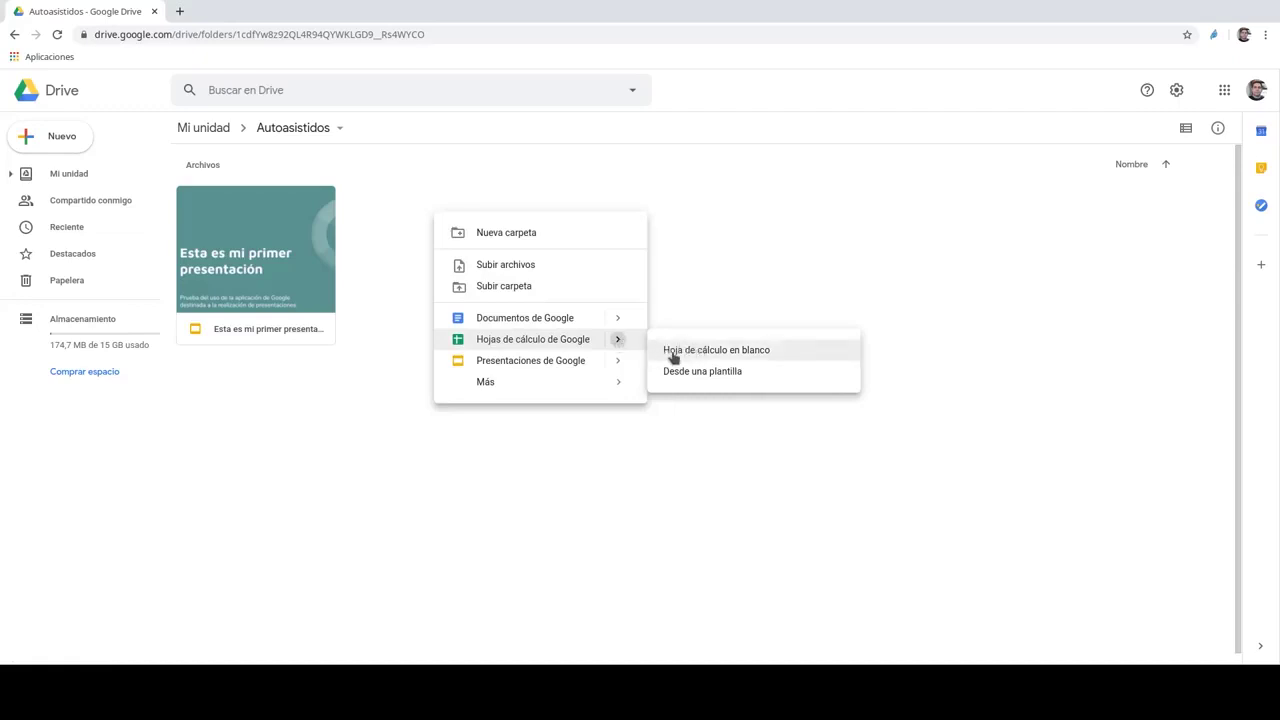
{"action": "left_click", "coordinate": [714, 354]}
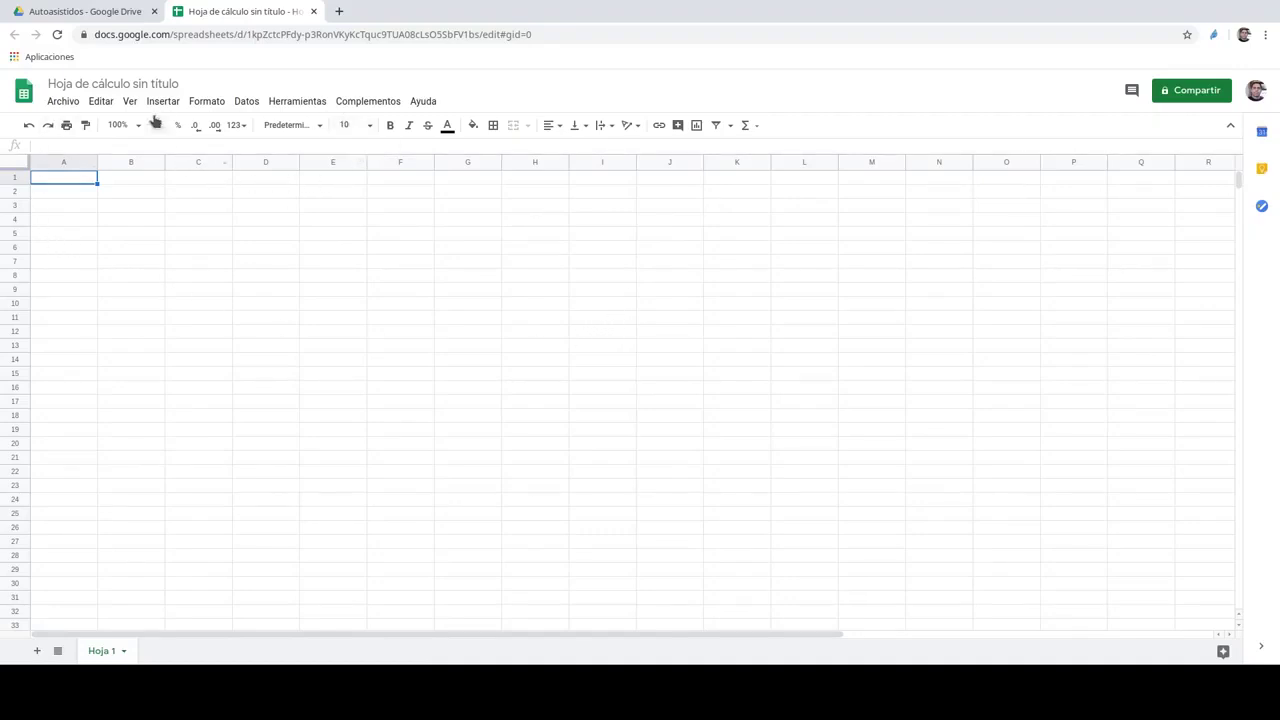
Rename the untitled spreadsheet as "Mi primera hoja de cálculo".
{"action": "left_click", "coordinate": [101, 87]}
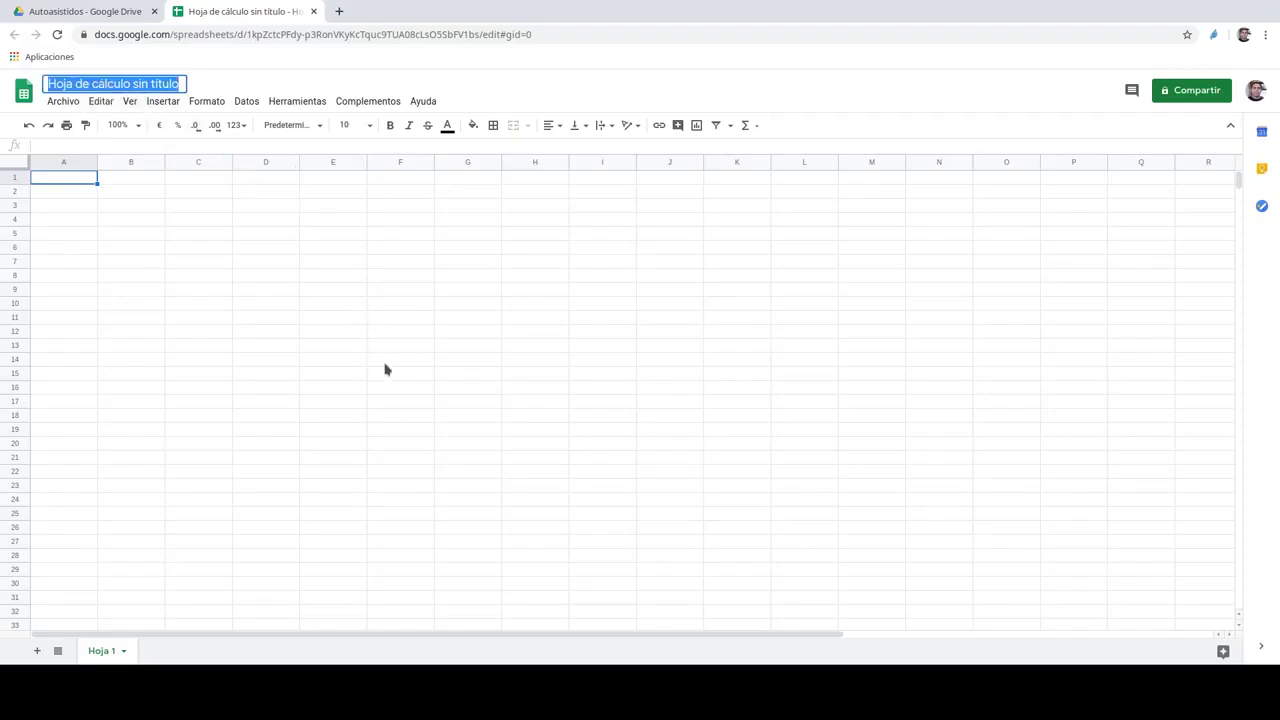
{"action": "type", "text": "Mi p"}
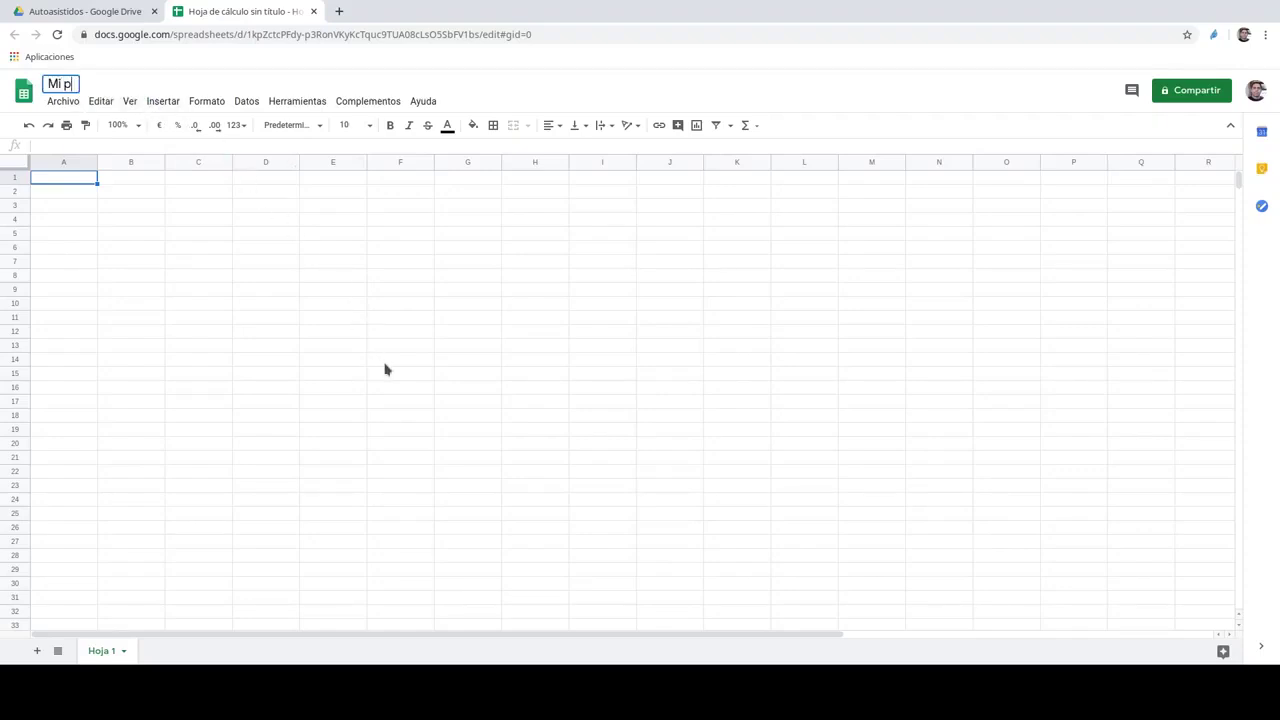
{"action": "type", "text": "rimera hoja de cálculo"}
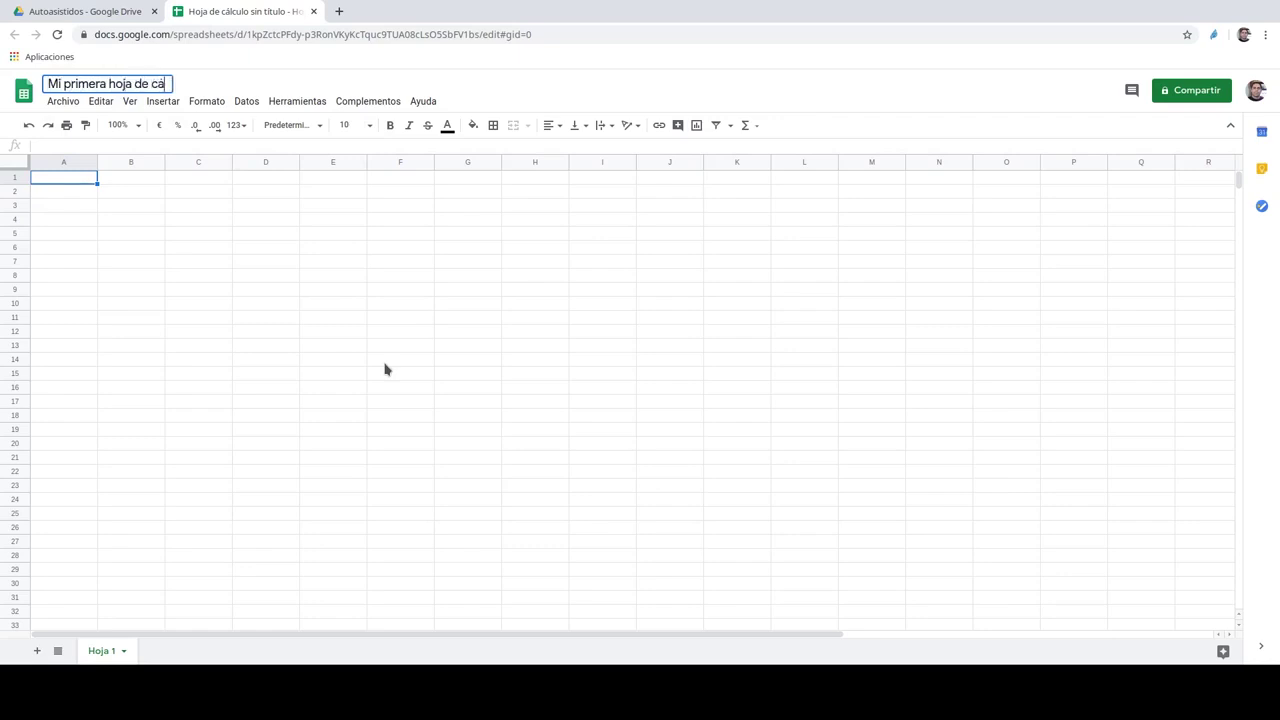
{"action": "key", "text": "Return"}
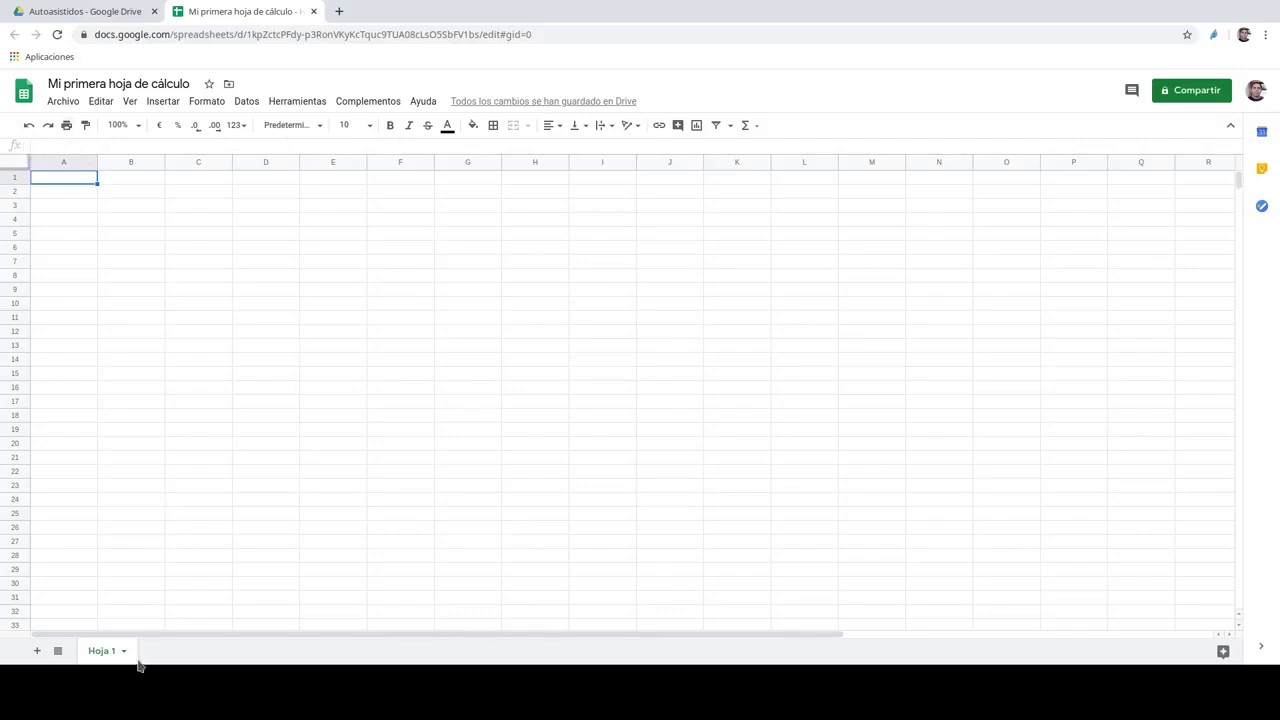
Add a second sheet to the spreadsheet and name it "Nueva hoja 2".
{"action": "left_click", "coordinate": [38, 652]}
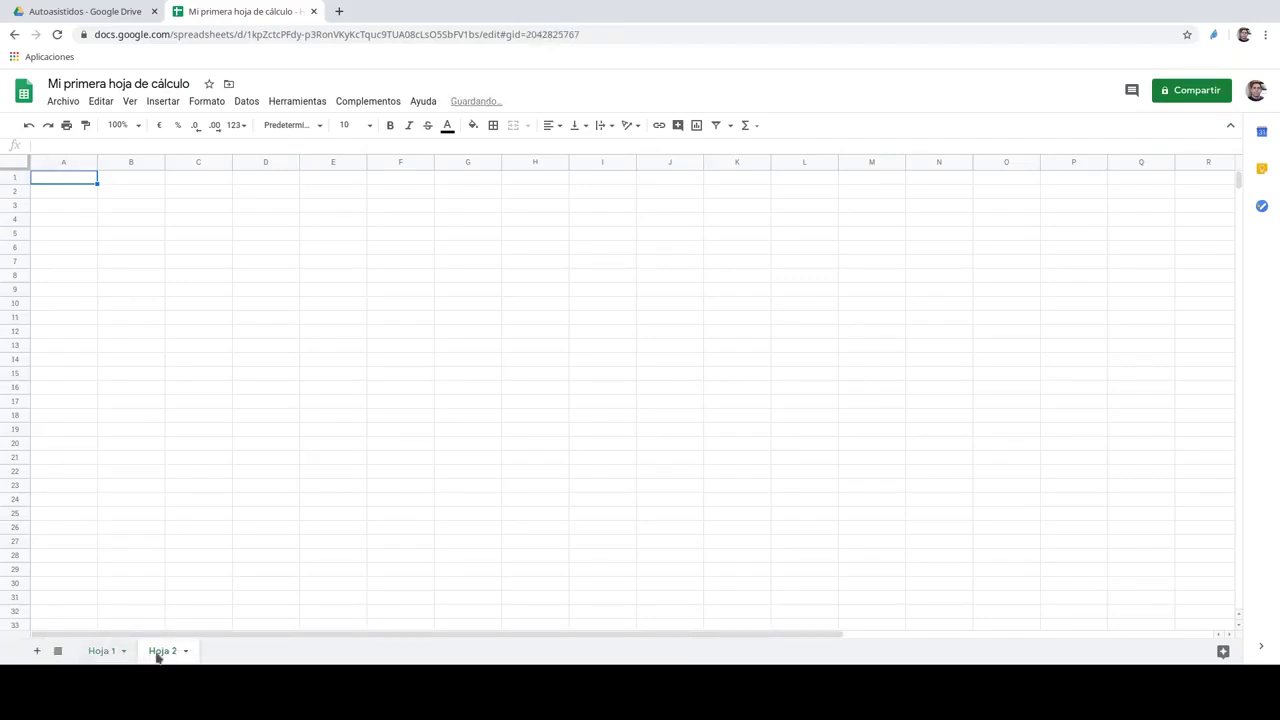
{"action": "double_click", "coordinate": [158, 652]}
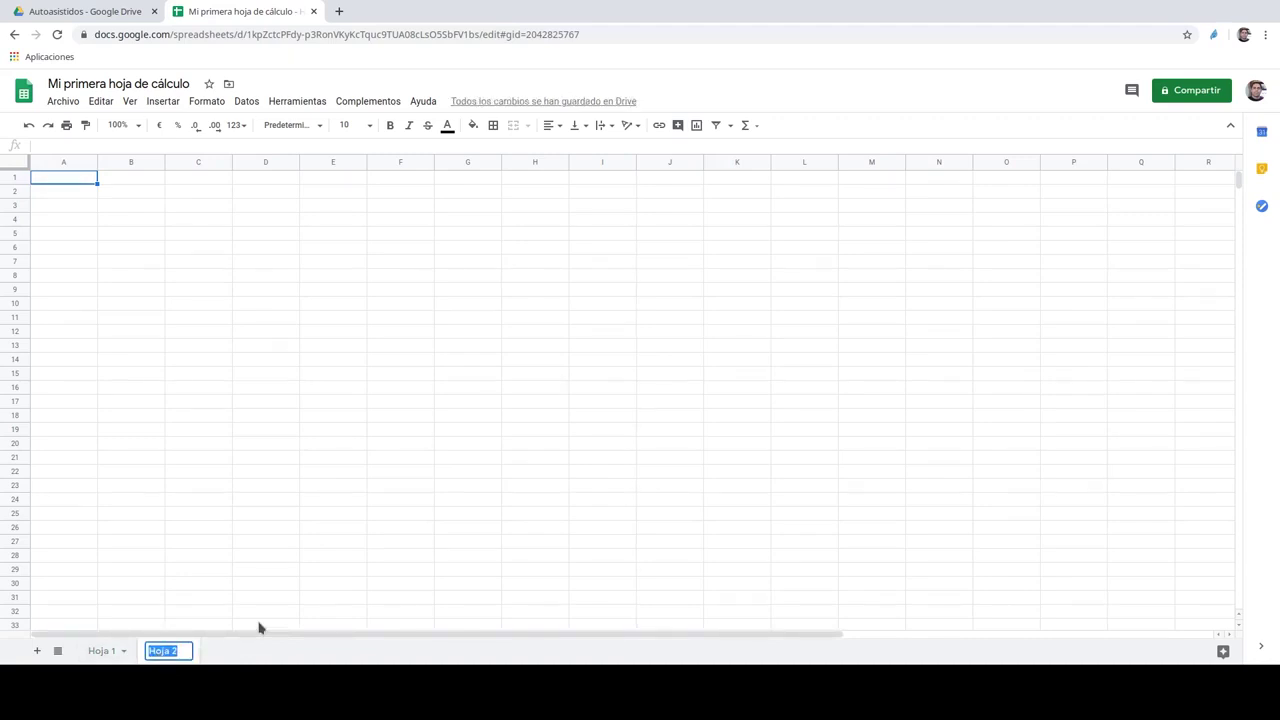
{"action": "type", "text": "Nueva hoja 2"}
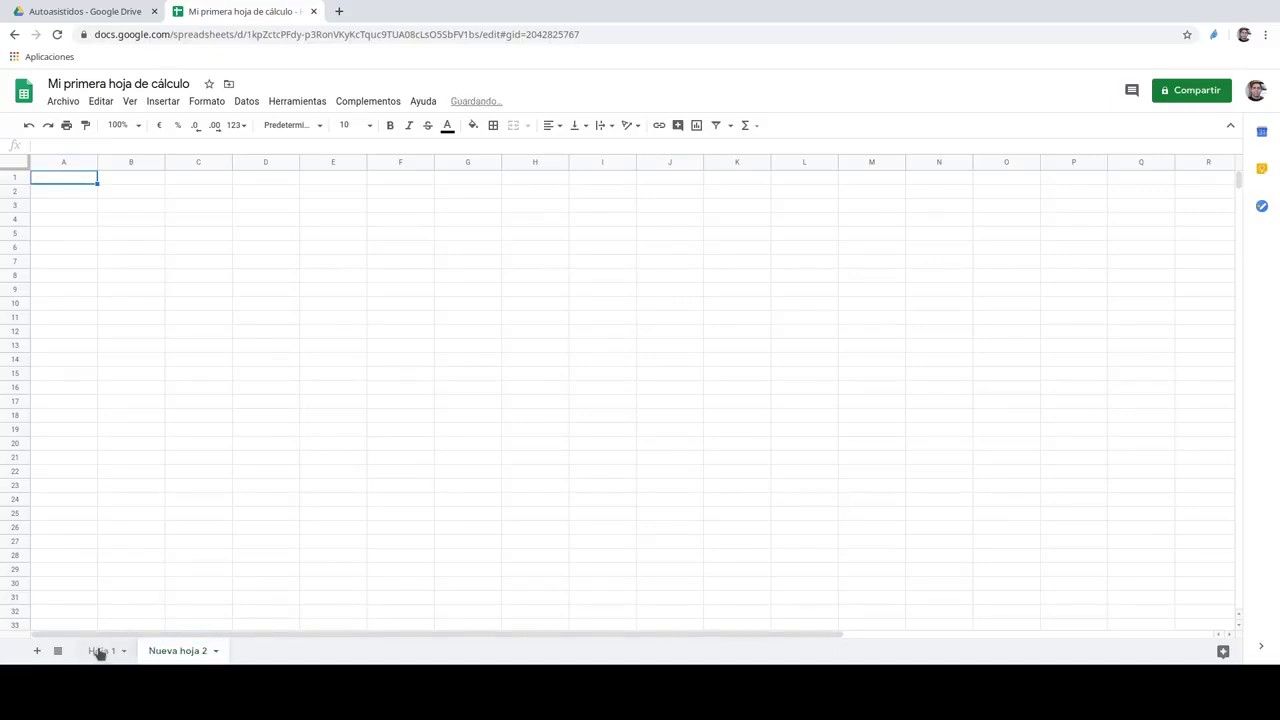
Rename the sheet Hoja 1 as "Nueva hoja 1".
{"action": "double_click", "coordinate": [99, 651]}
{"action": "type", "text": "nueva "}
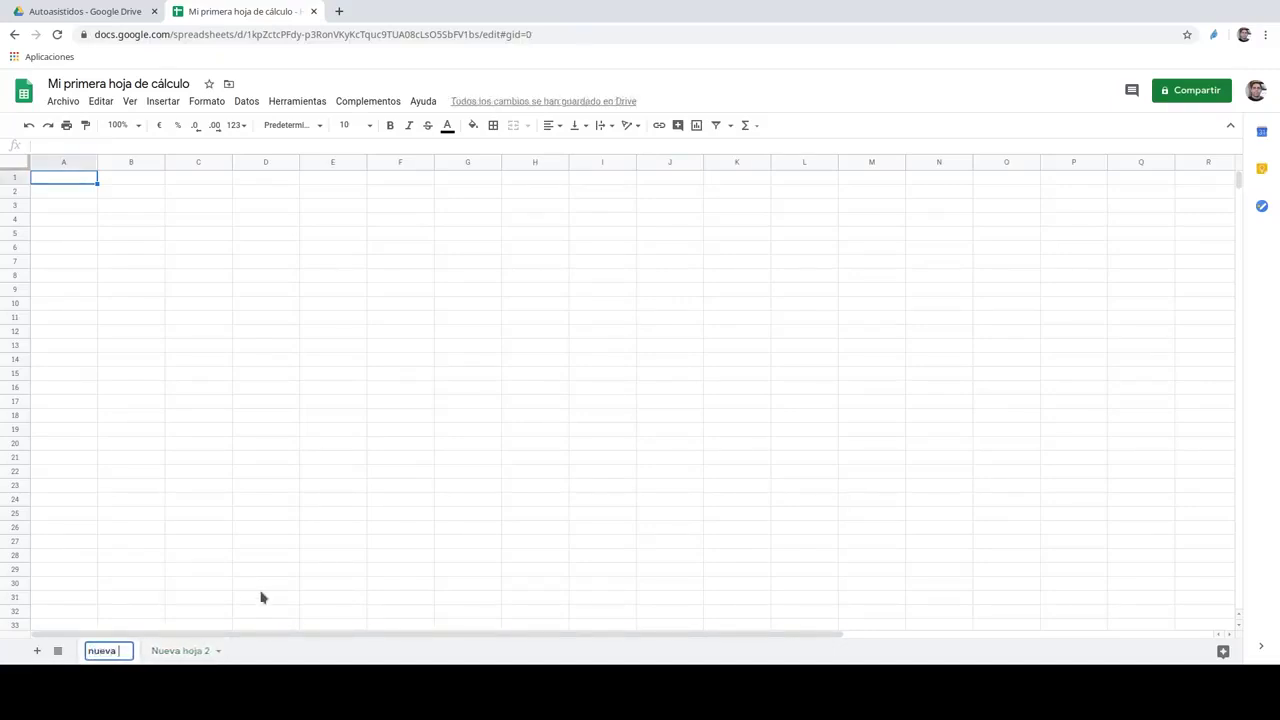
{"action": "type", "text": "hoja 1"}
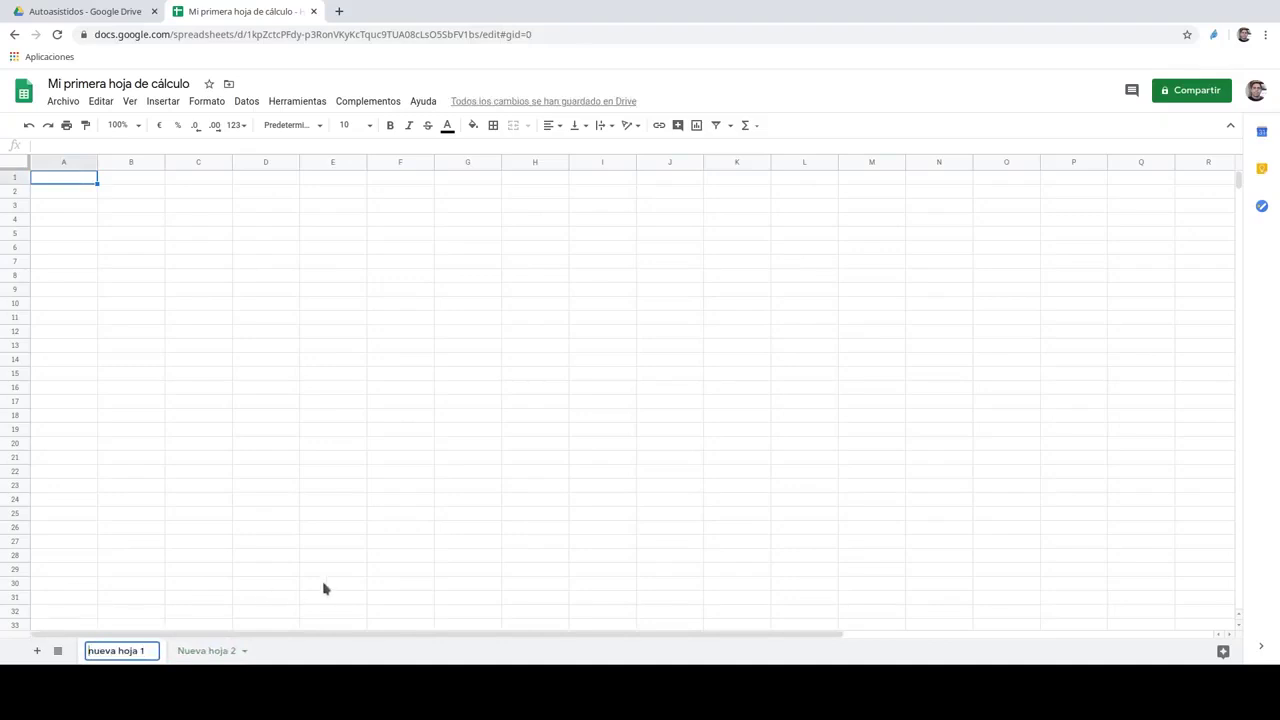
{"action": "key", "text": "Return"}
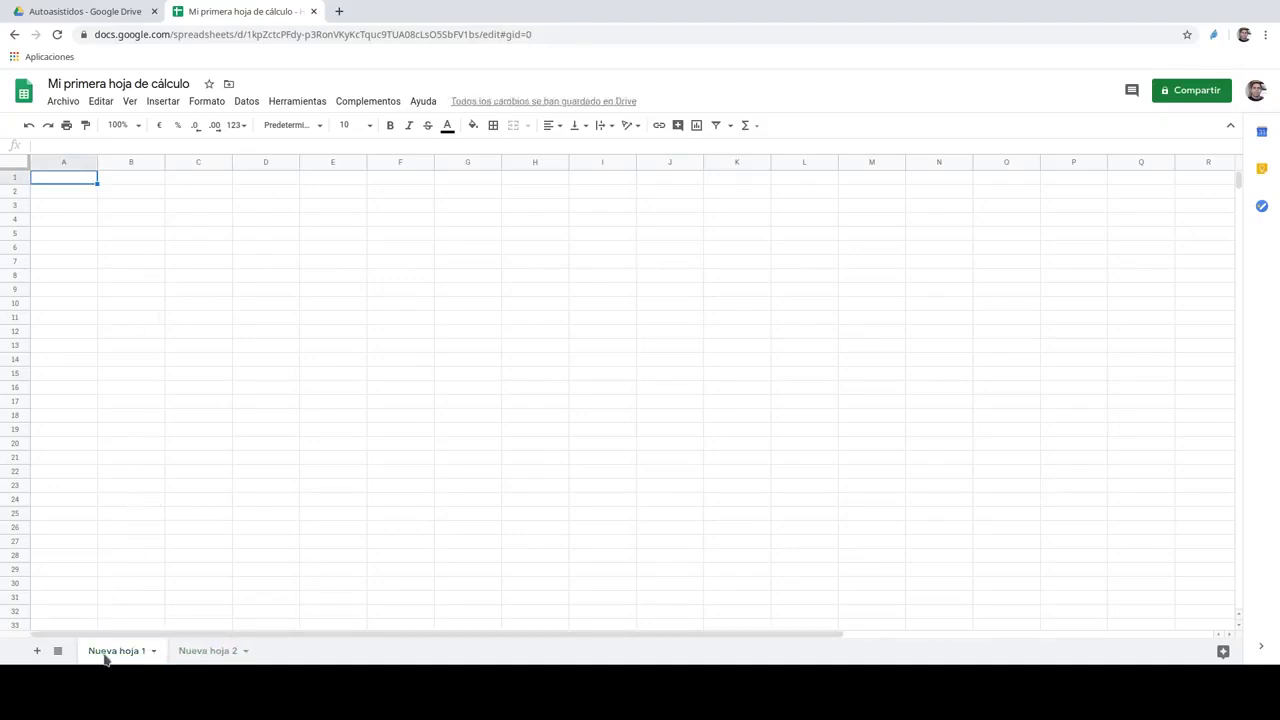
{"action": "left_click", "coordinate": [284, 281]}
{"action": "left_click", "coordinate": [157, 217]}
{"action": "left_click", "coordinate": [217, 269]}
{"action": "left_click", "coordinate": [214, 323]}
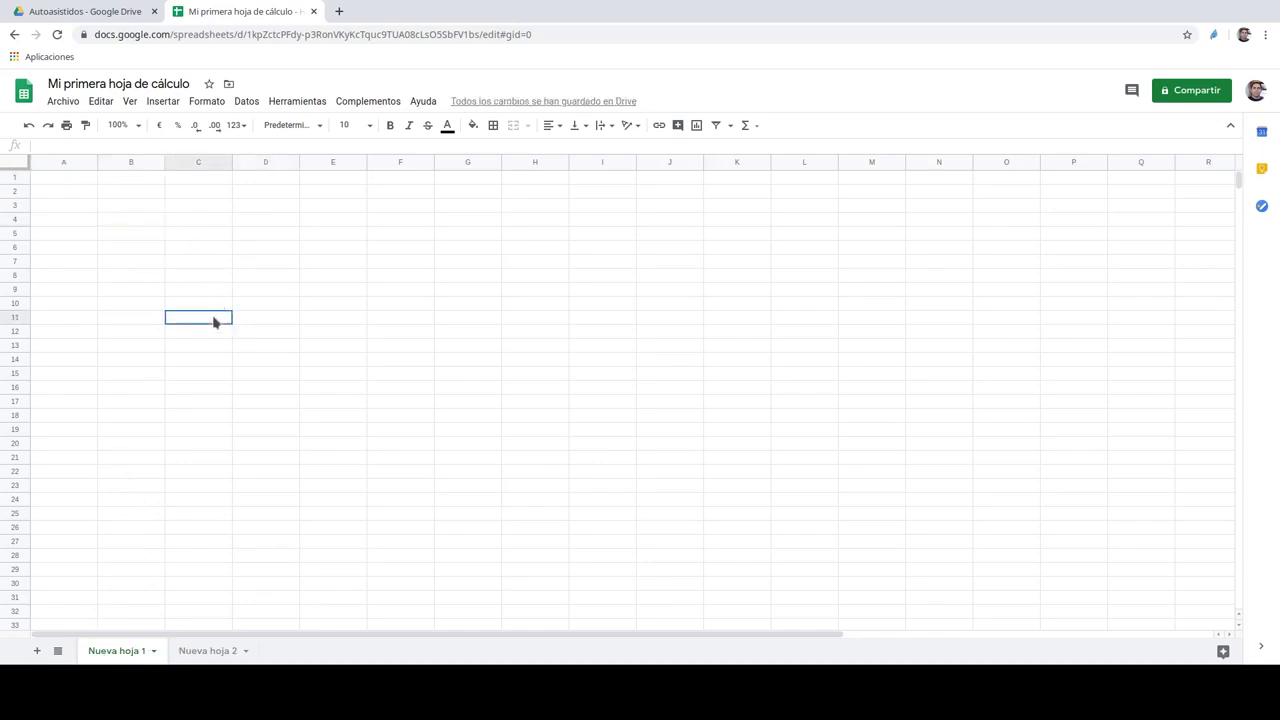
{"action": "left_click", "coordinate": [283, 338]}
{"action": "left_click", "coordinate": [279, 262]}
{"action": "left_click", "coordinate": [212, 232]}
{"action": "left_click", "coordinate": [146, 260]}
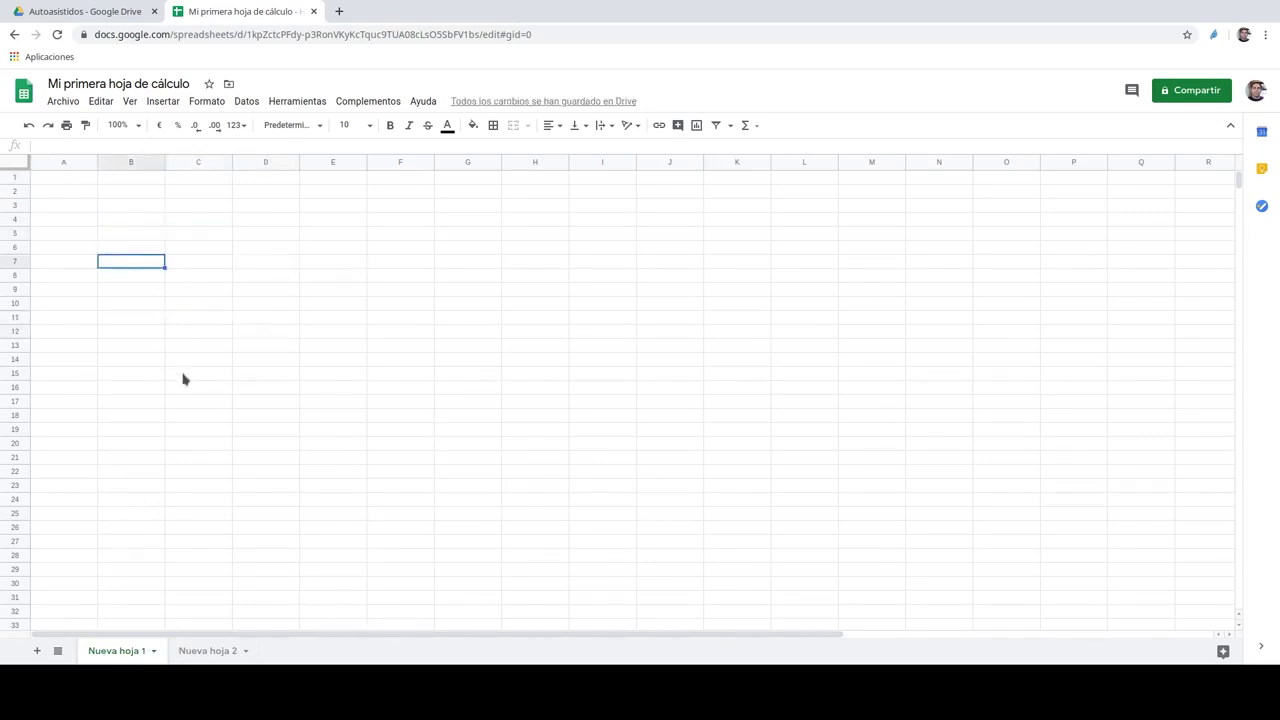
{"action": "left_click", "coordinate": [184, 375]}
{"action": "left_click", "coordinate": [138, 221]}
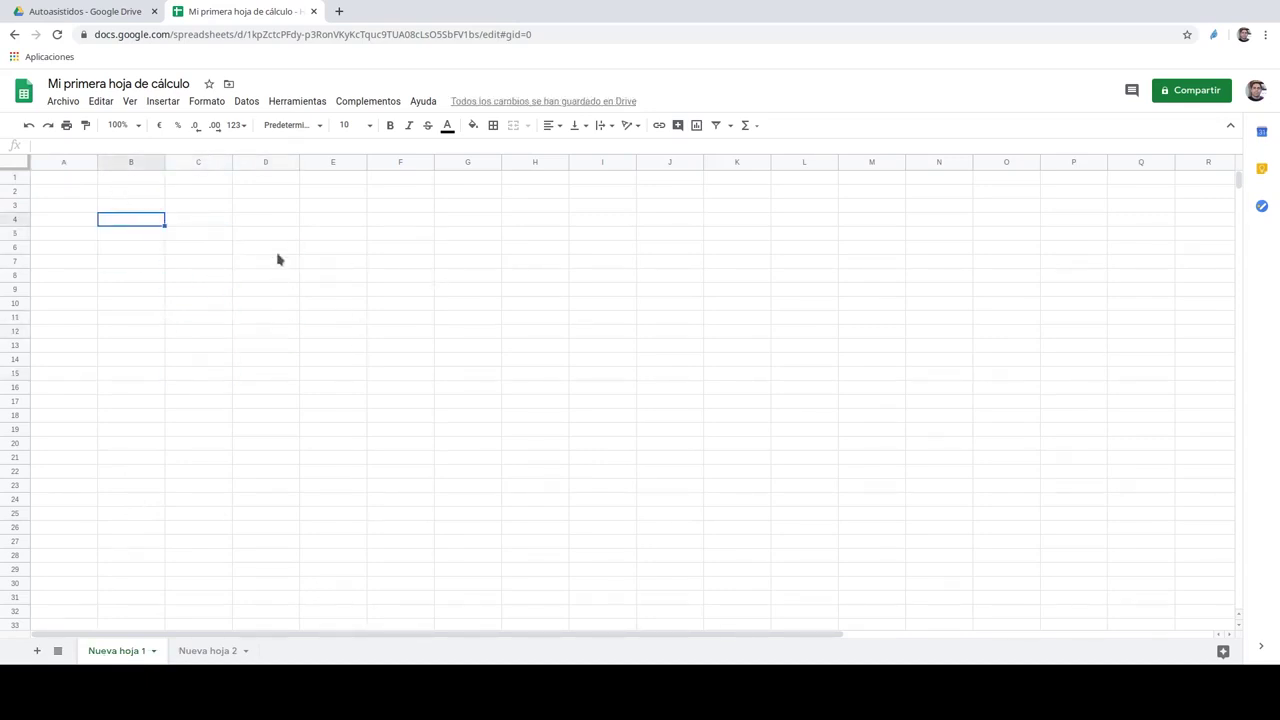
Enter the column headers "Nombres" in A1 and "Edades" in B1 of Nueva hoja 1.
{"action": "left_click", "coordinate": [62, 179]}
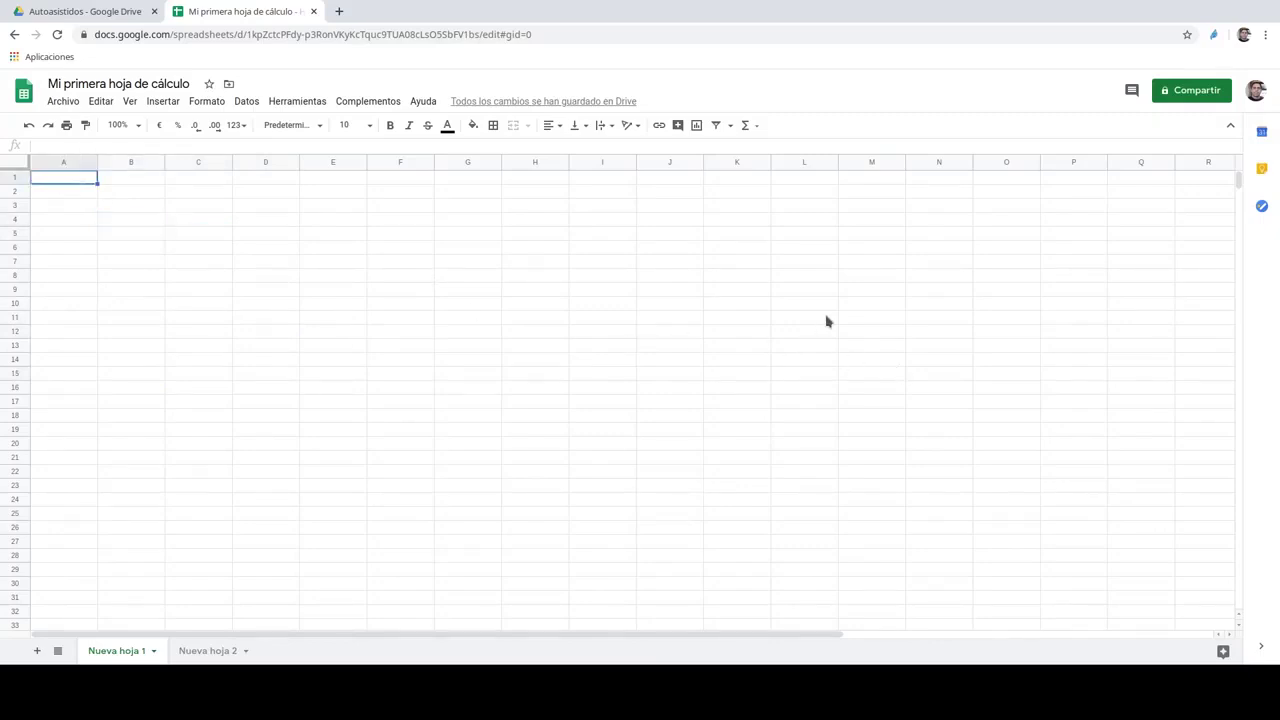
{"action": "type", "text": "Nombres"}
{"action": "key", "text": "Return"}
{"action": "key", "text": "Up"}
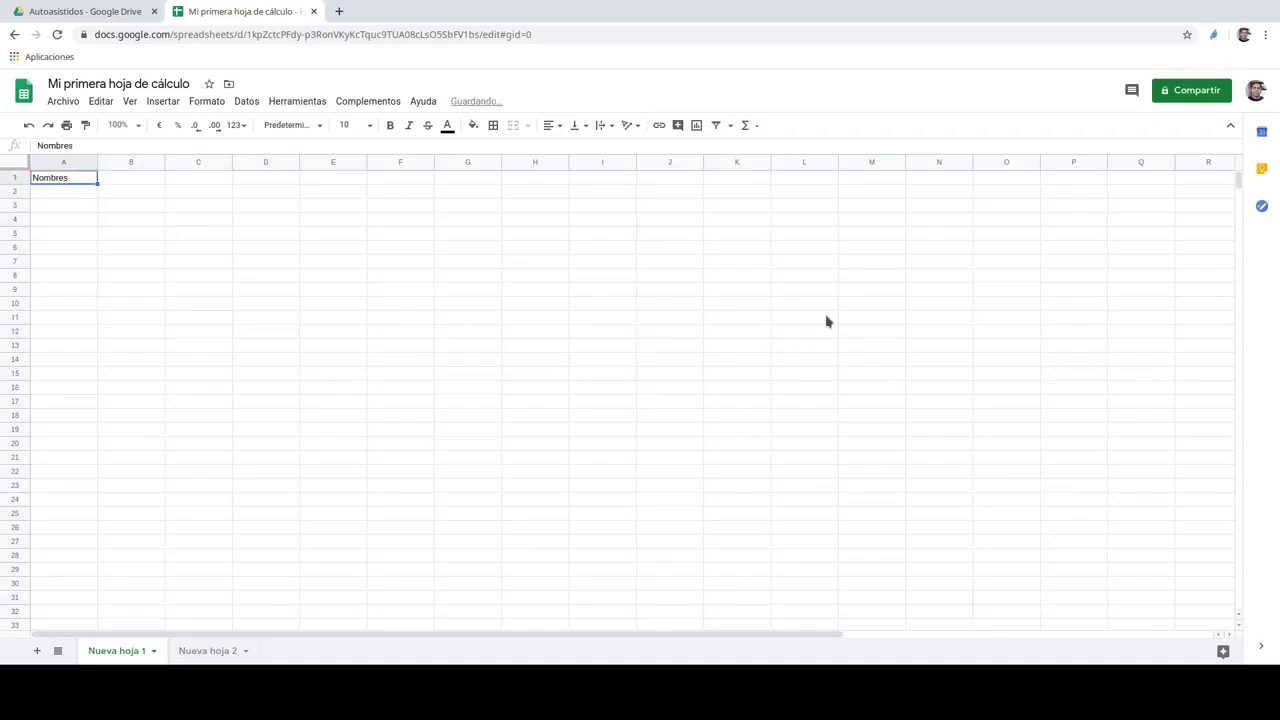
{"action": "key", "text": "Right"}
{"action": "type", "text": "Eda"}
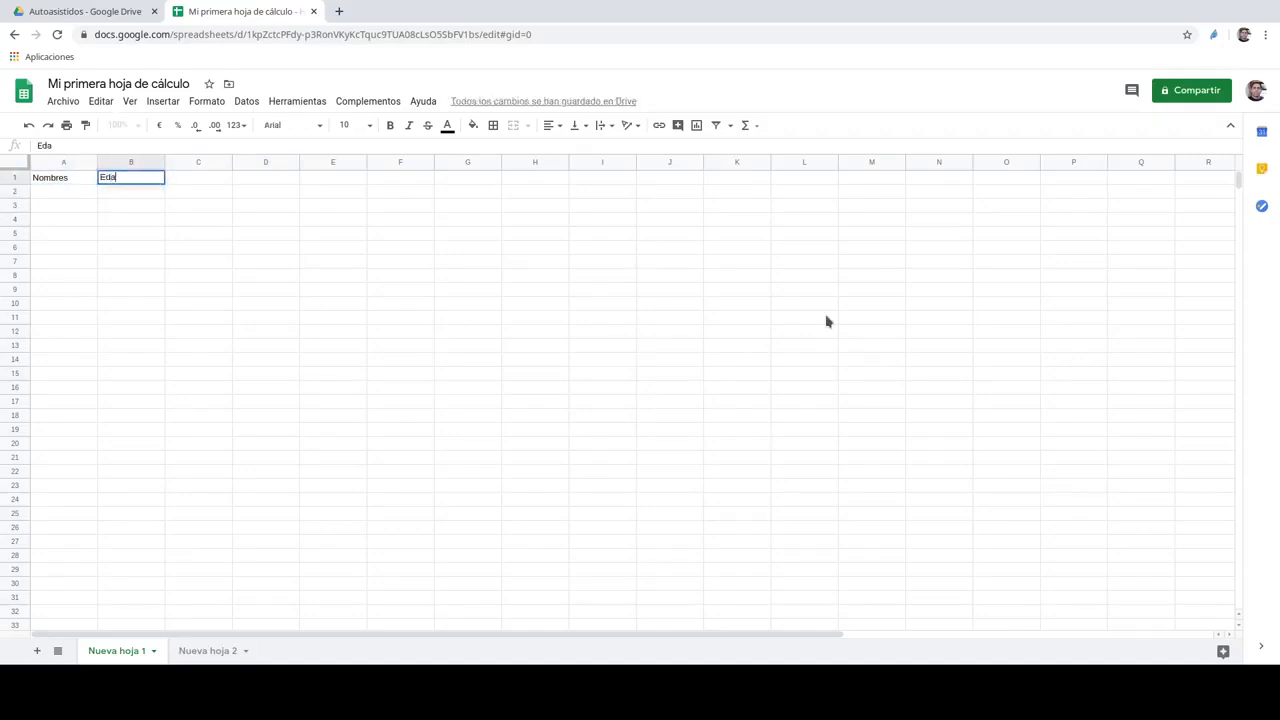
{"action": "key", "text": "Return"}
{"action": "key", "text": "Up"}
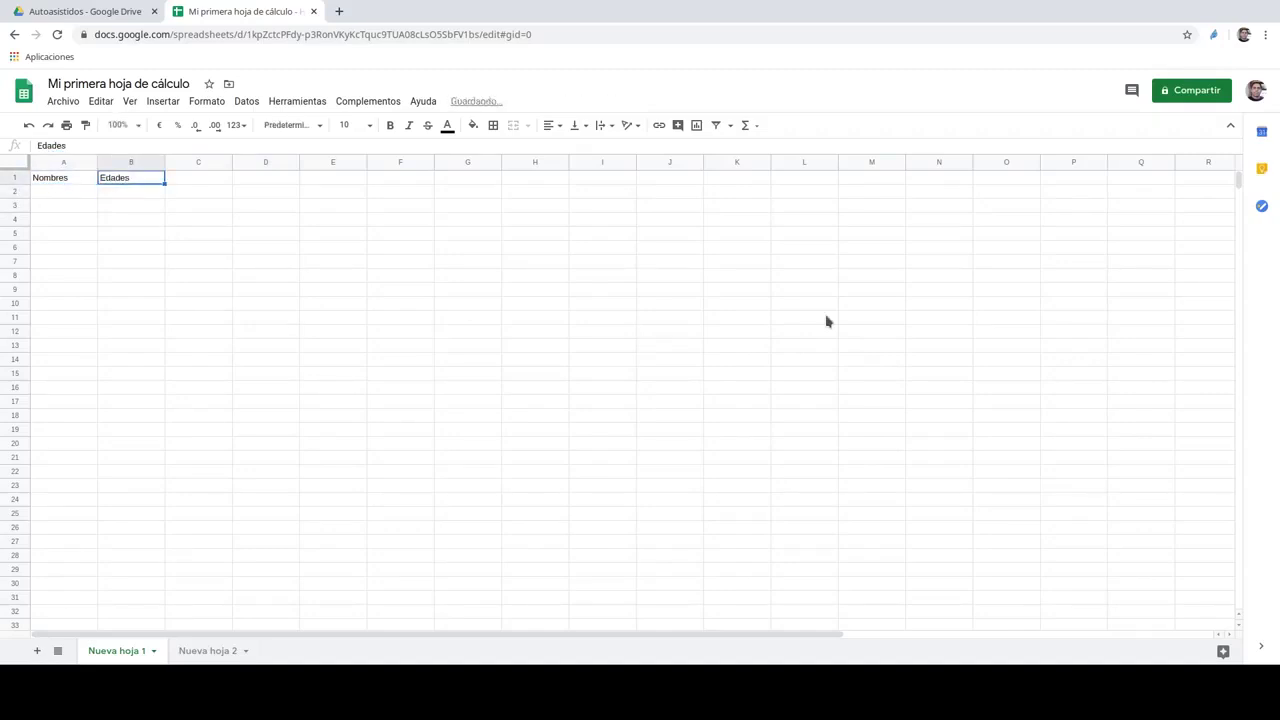
Fill cells A2 to A6 of the Nombres column with five people's first names, one per row.
{"action": "key", "text": "Left"}
{"action": "key", "text": "Down"}
{"action": "type", "text": "Juan"}
{"action": "key", "text": "Return"}
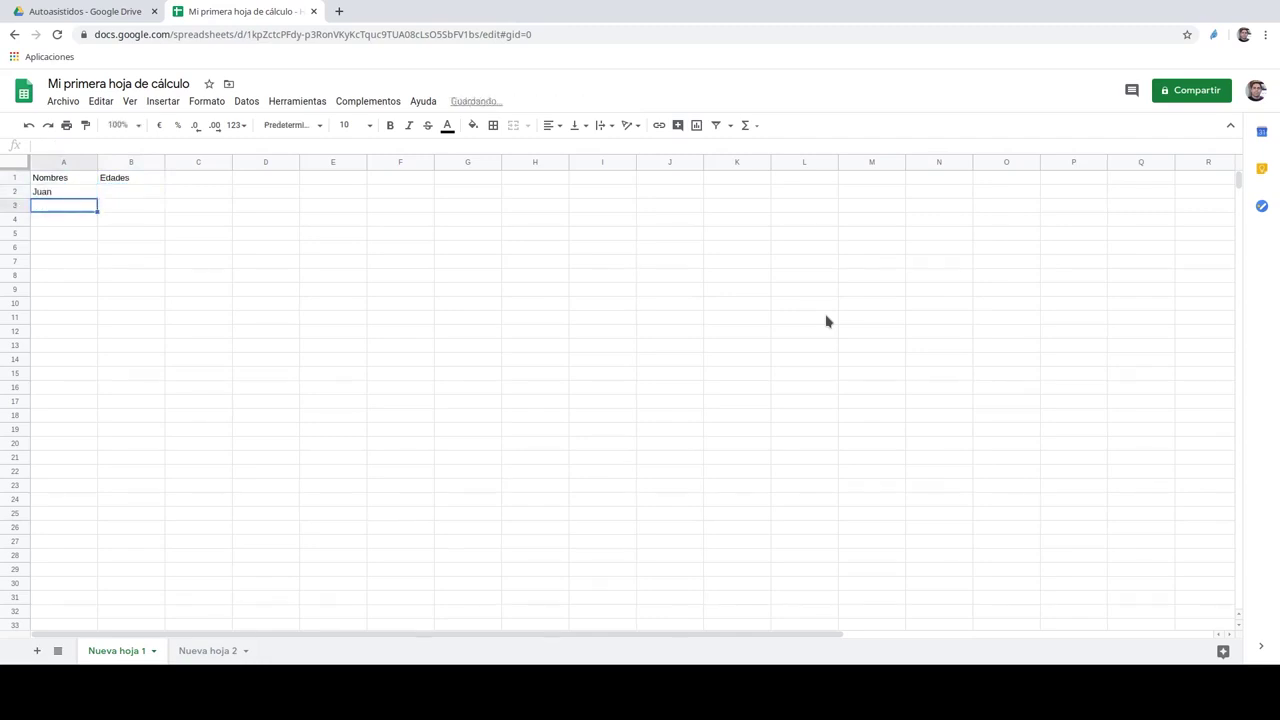
{"action": "type", "text": "Camilo"}
{"action": "key", "text": "Return"}
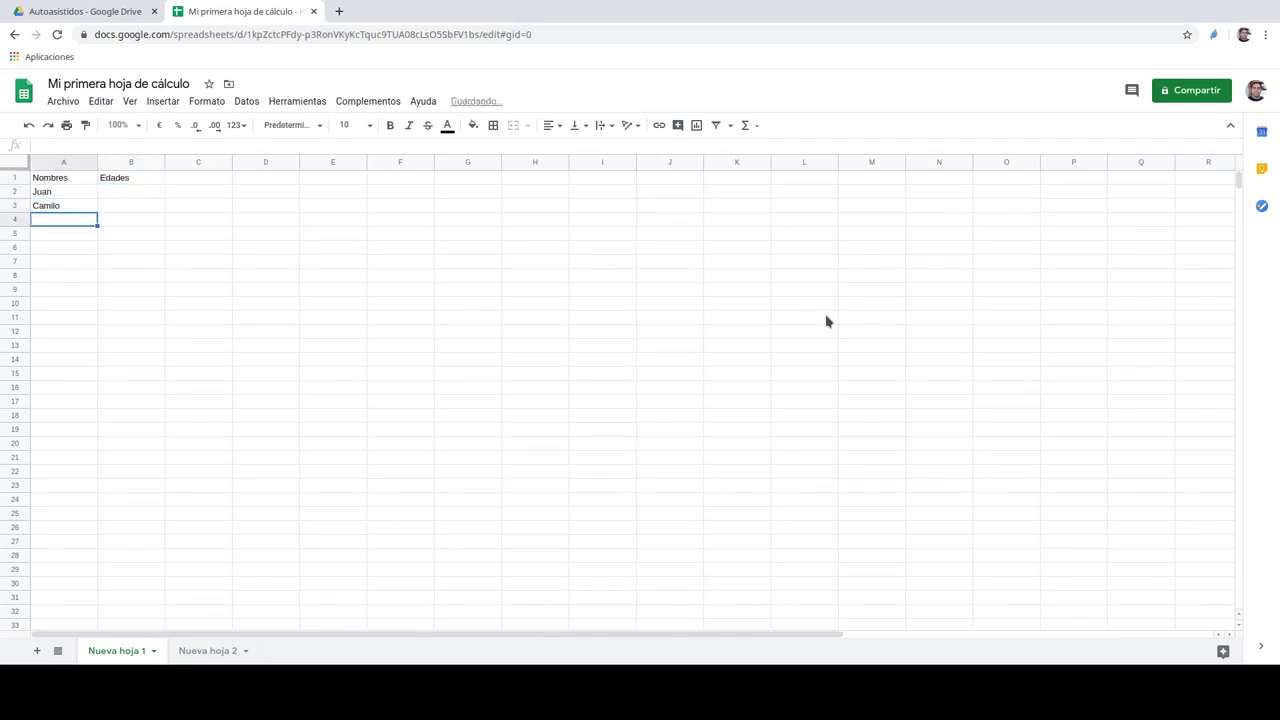
{"action": "type", "text": "María Rosa"}
{"action": "key", "text": "Return"}
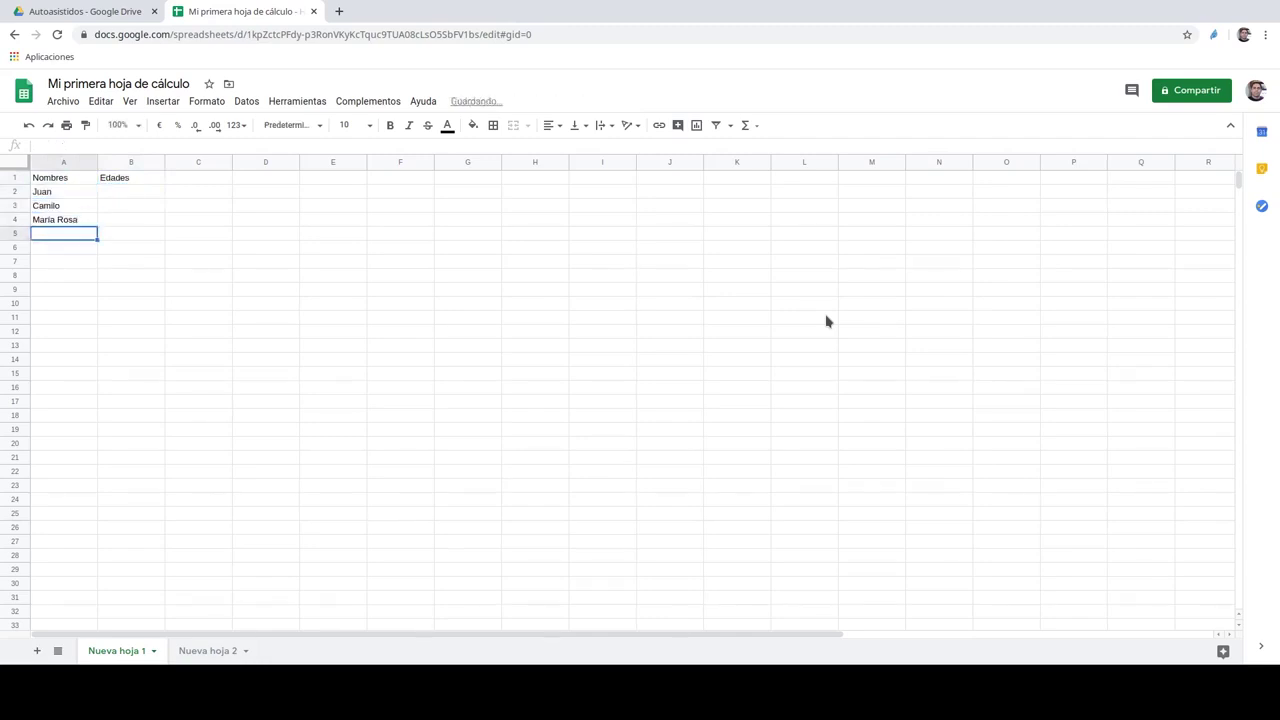
{"action": "type", "text": "Esteban"}
{"action": "key", "text": "Return"}
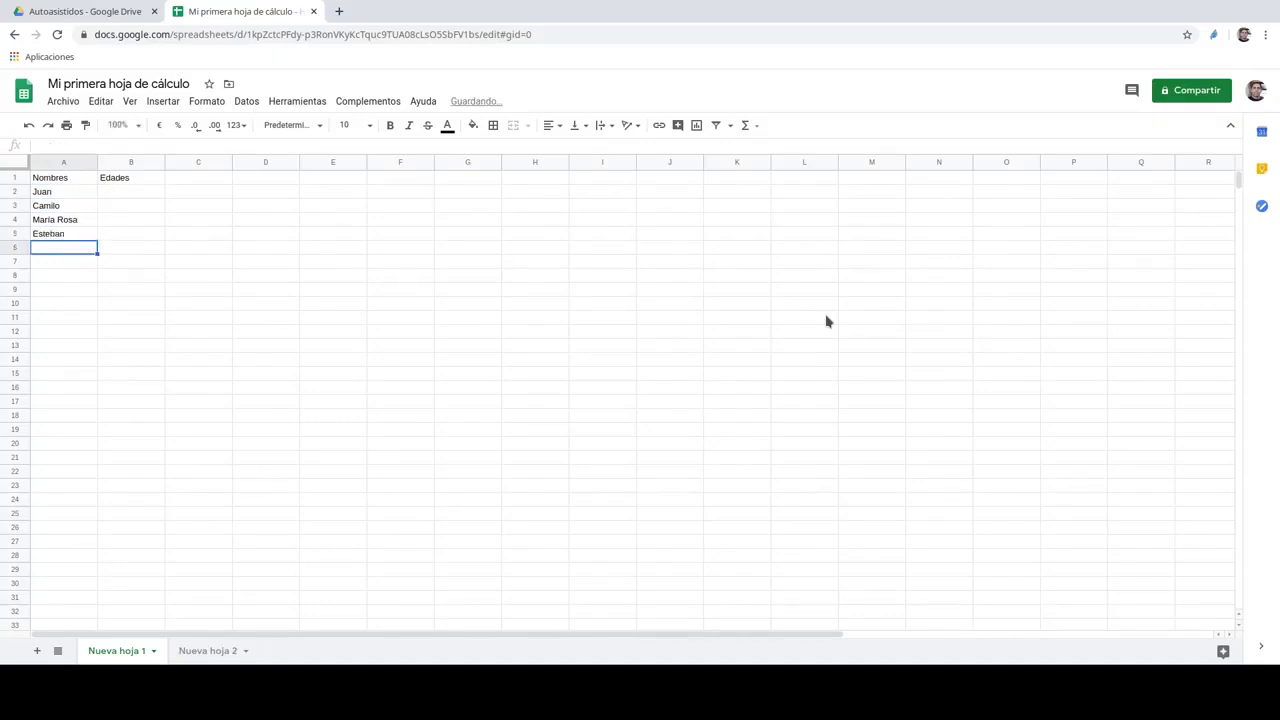
{"action": "type", "text": "Avril"}
{"action": "key", "text": "Return"}
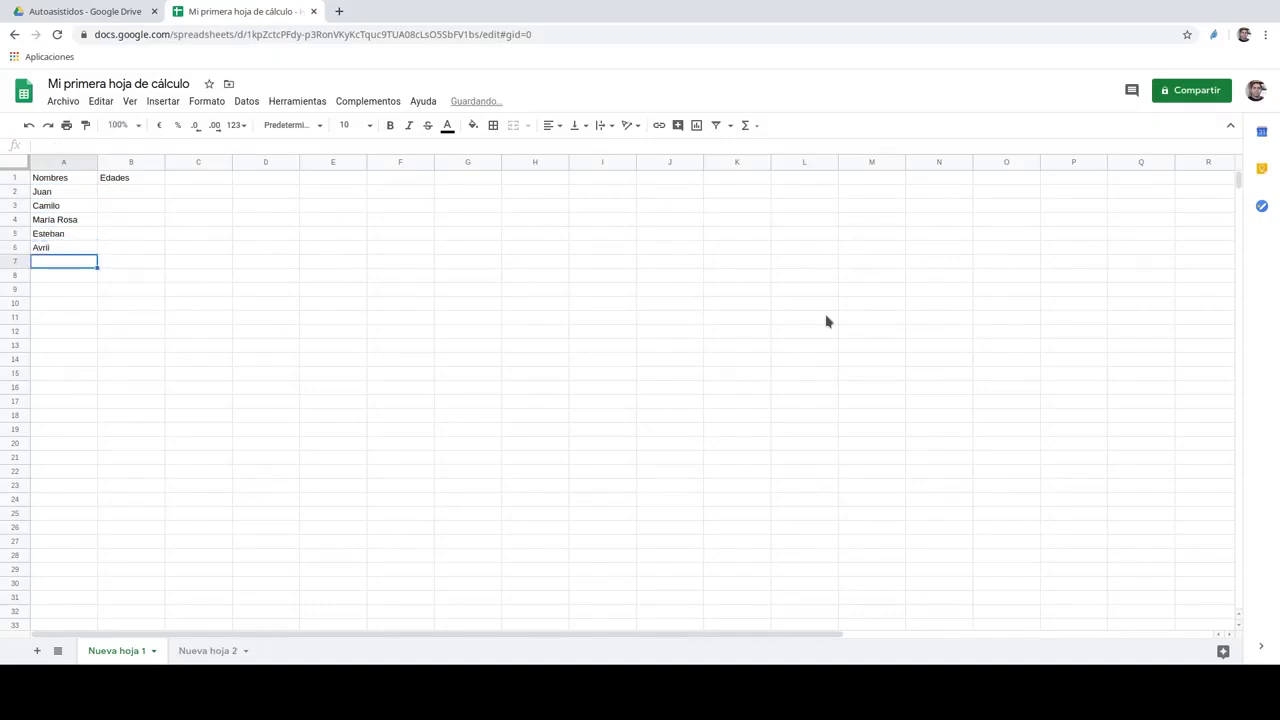
Continue the Nombres column with six more people's first names in cells A7 to A12.
{"action": "type", "text": "Pedro"}
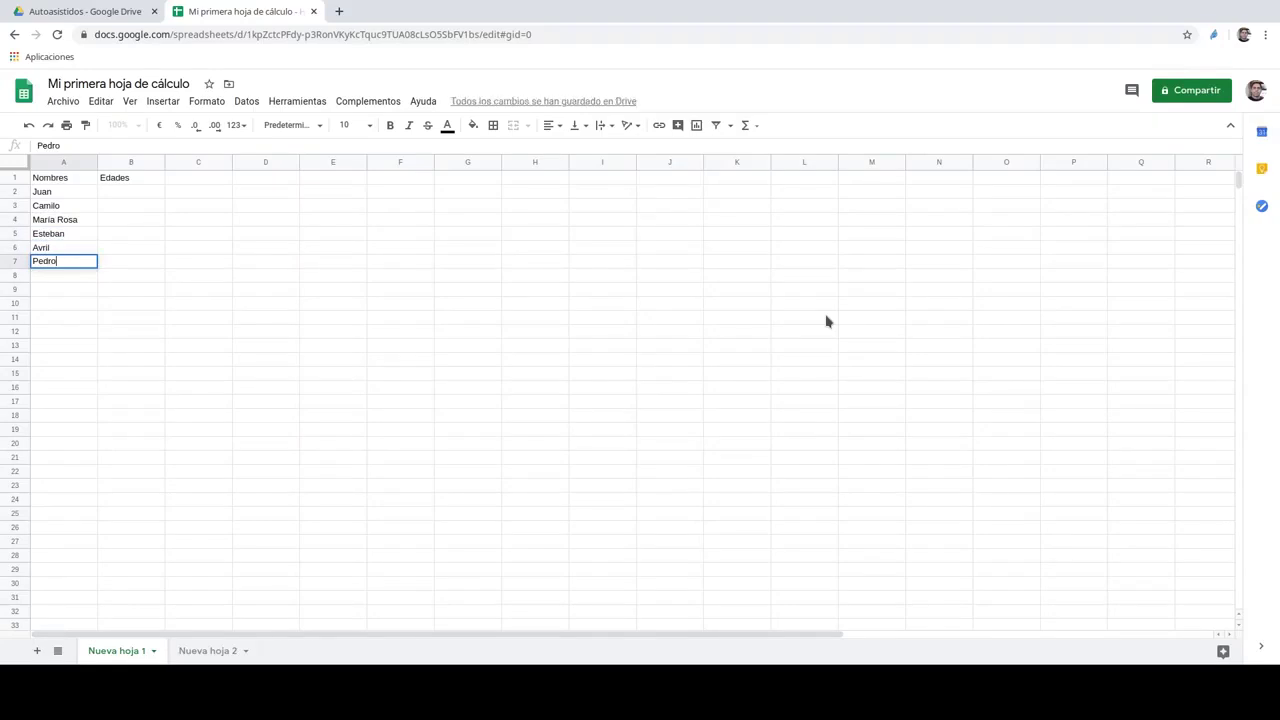
{"action": "key", "text": "Return"}
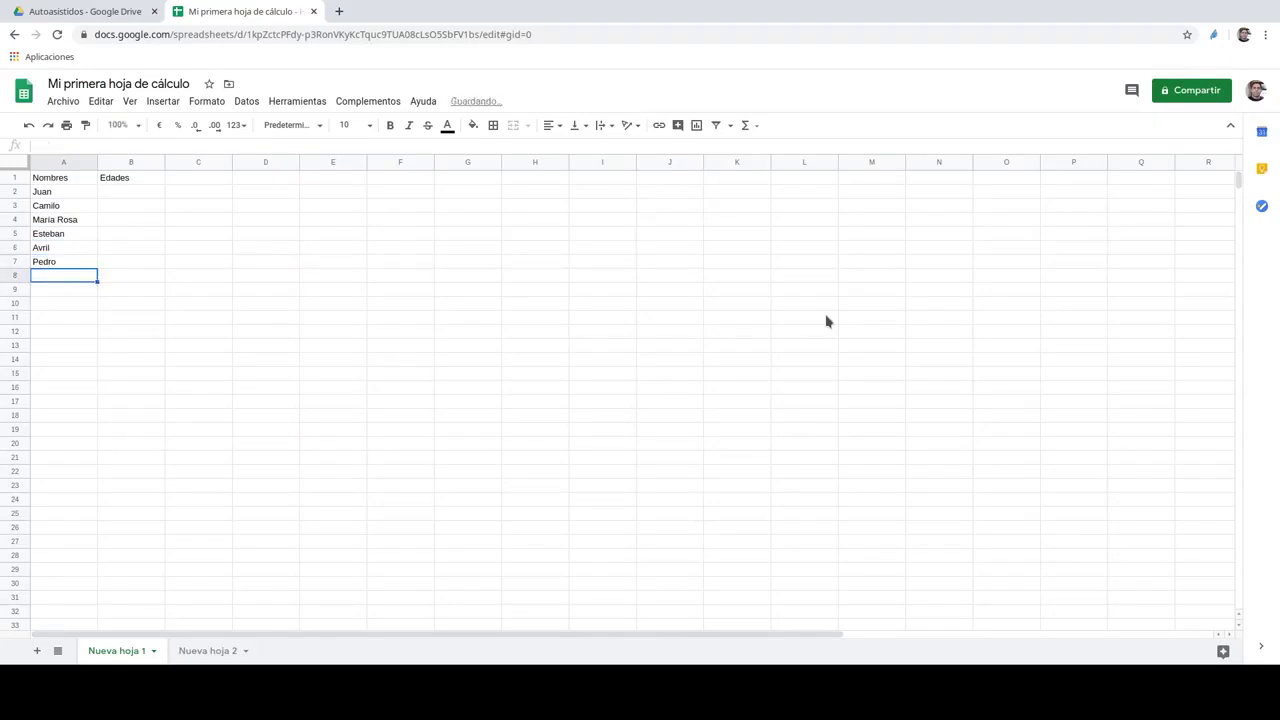
{"action": "type", "text": "Cyn"}
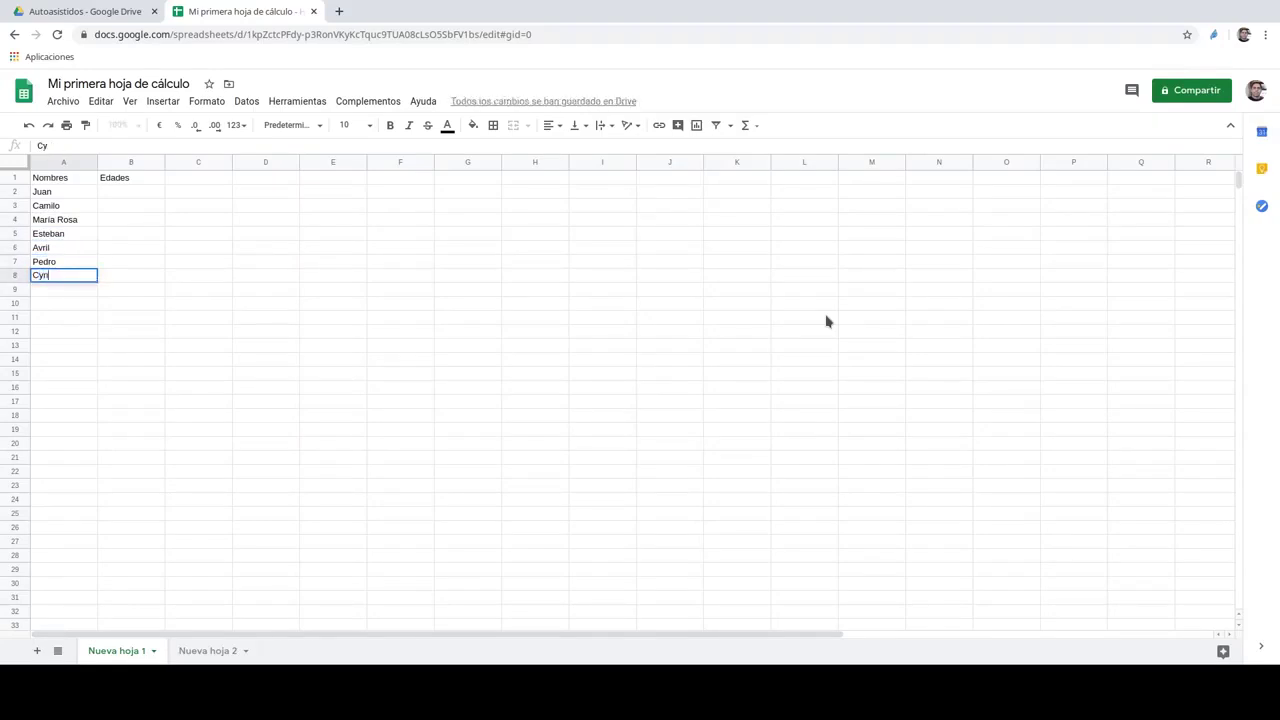
{"action": "type", "text": "thia"}
{"action": "key", "text": "Return"}
{"action": "type", "text": "Lola"}
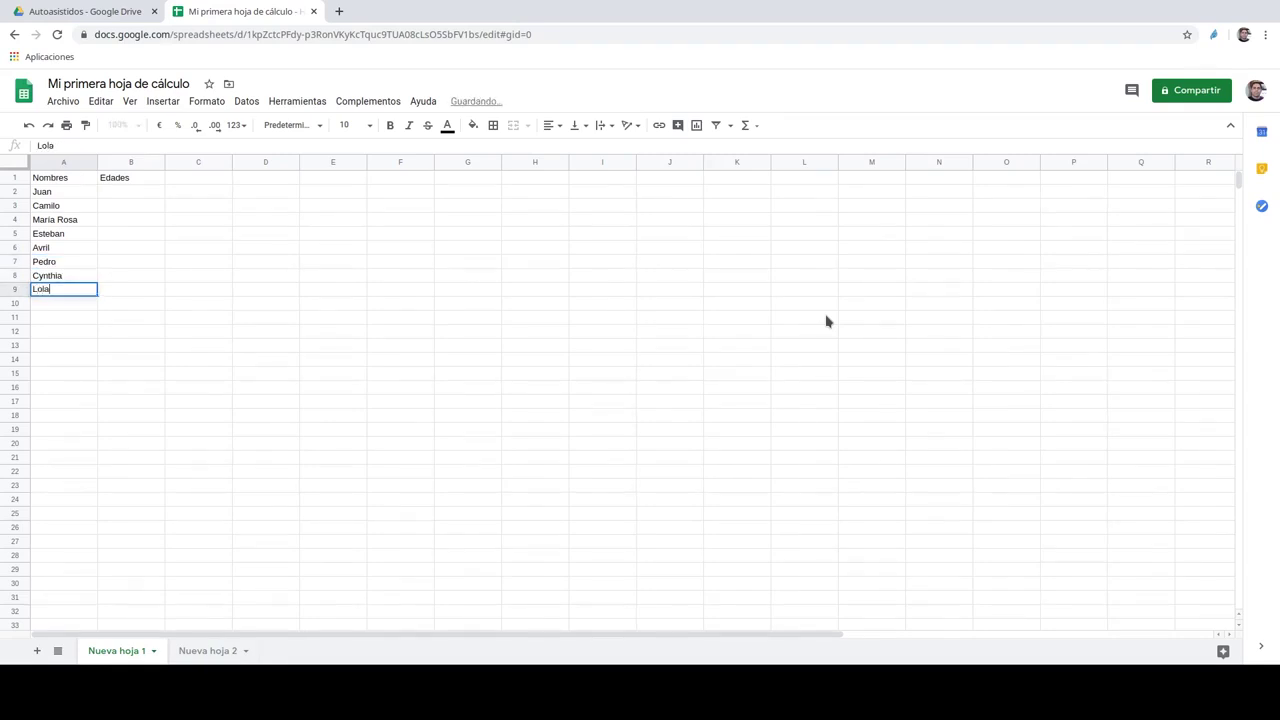
{"action": "key", "text": "Return"}
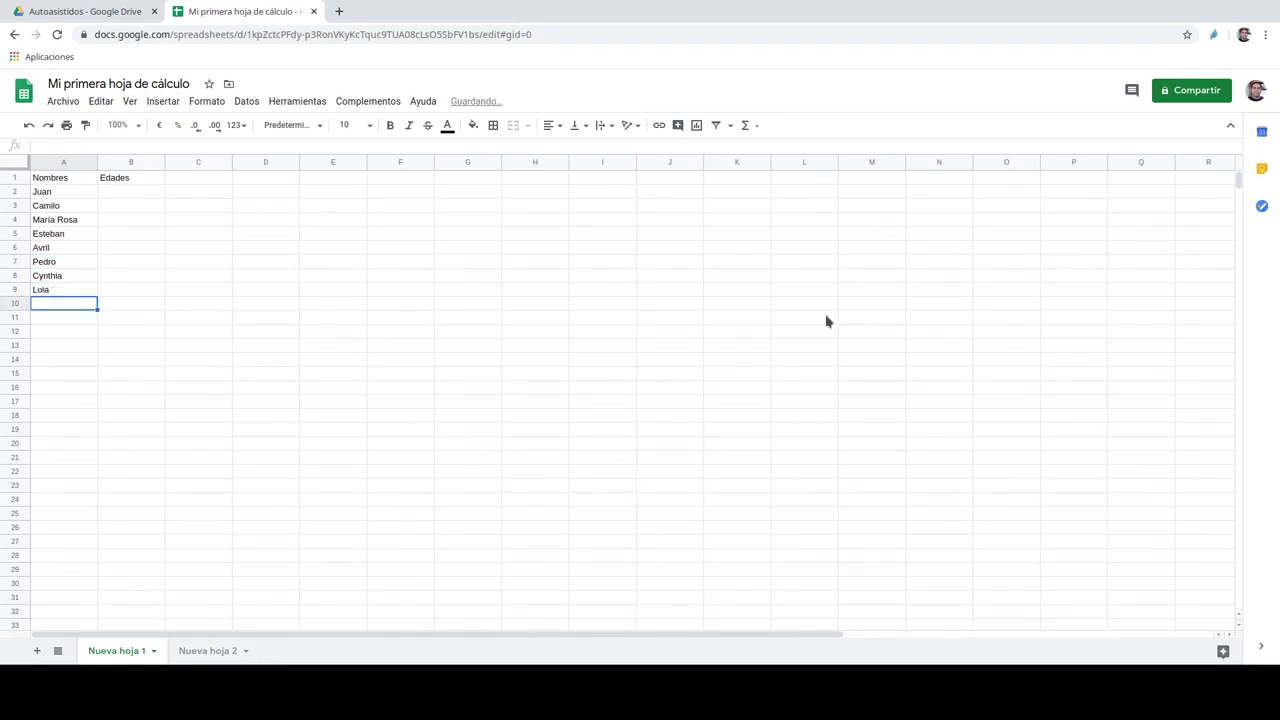
{"action": "type", "text": "Violeta"}
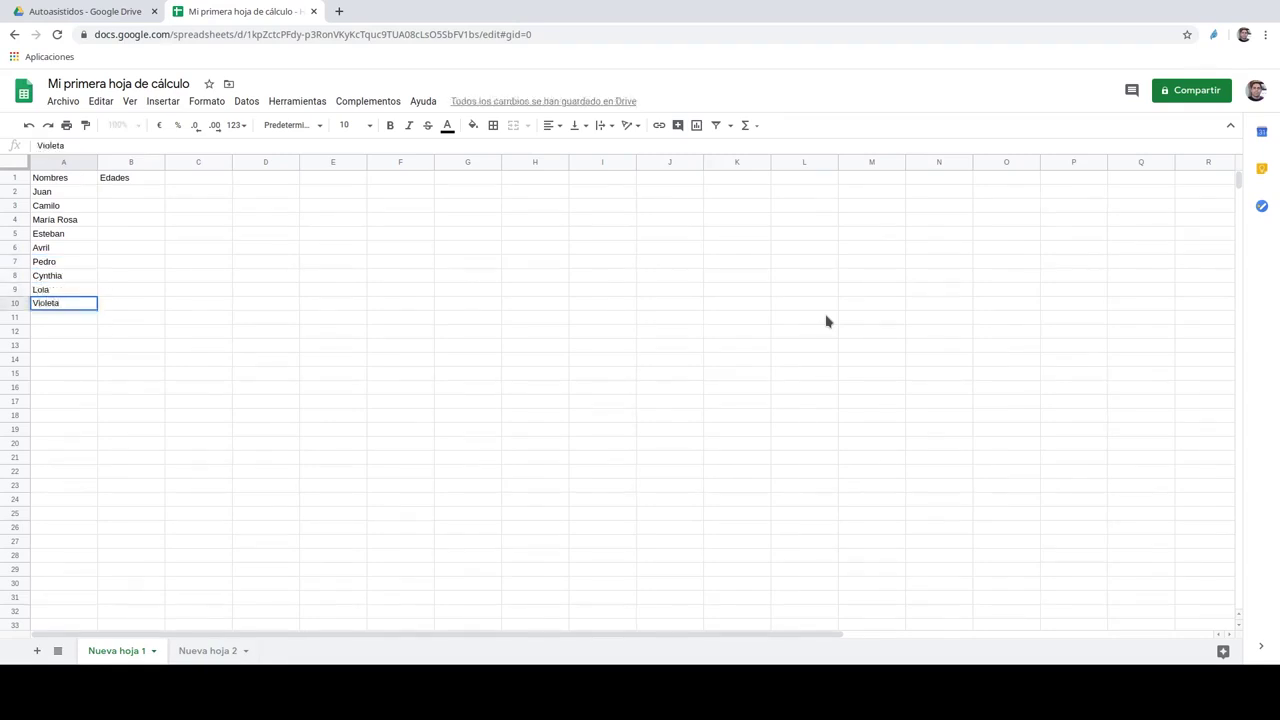
{"action": "key", "text": "Return"}
{"action": "type", "text": "Ambar"}
{"action": "key", "text": "Return"}
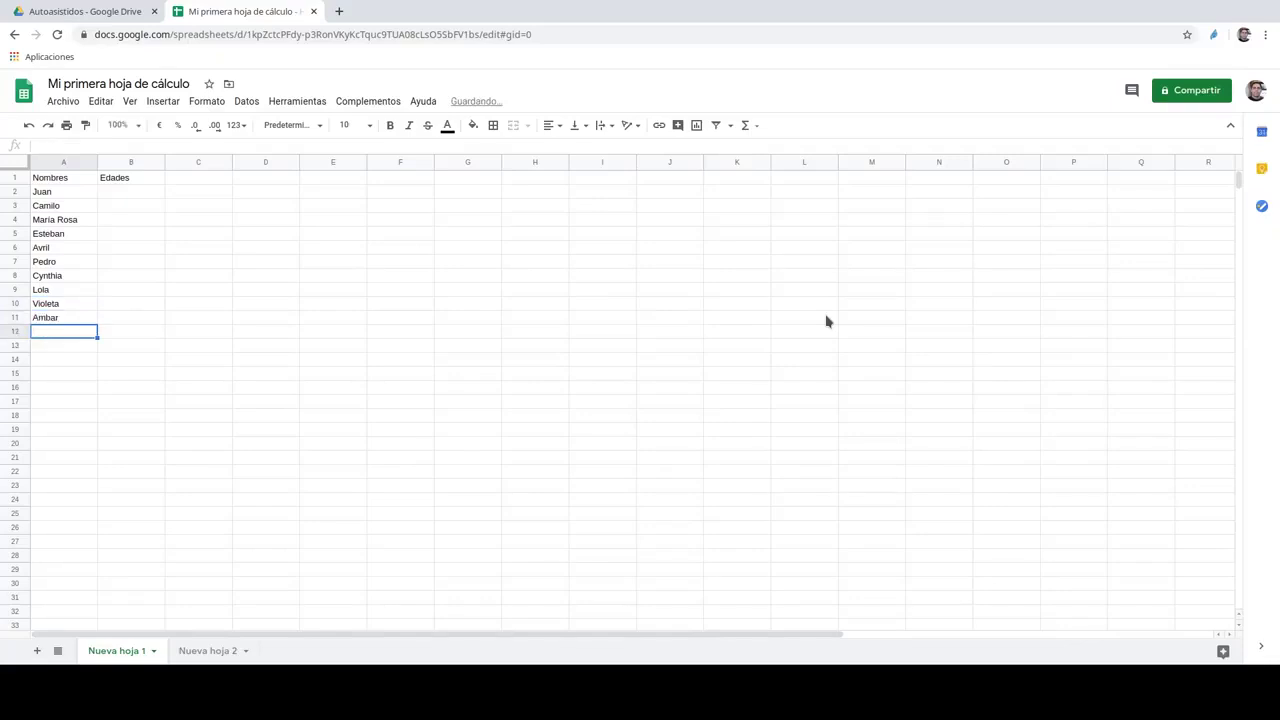
{"action": "type", "text": "Paula"}
{"action": "key", "text": "Tab"}
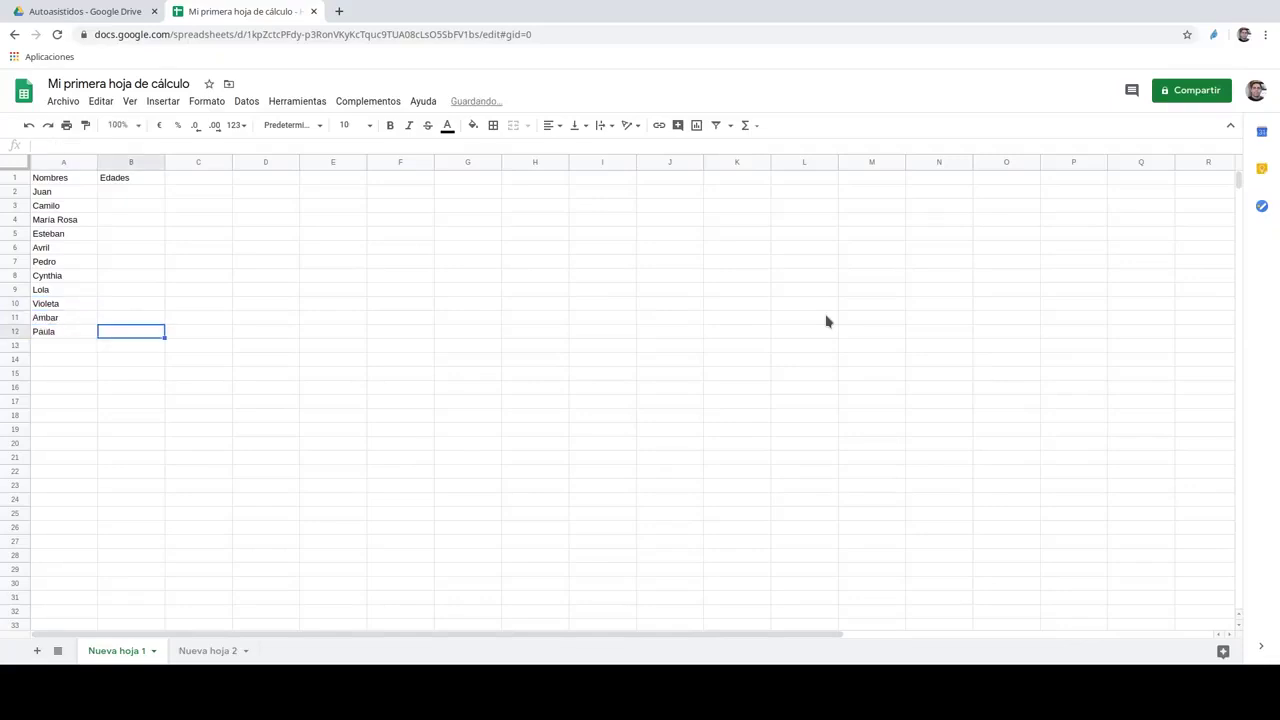
Enter the ages 12, 13, 14, 12 and 15 in cells B2 to B6 of the Edades column.
{"action": "key", "text": "Up"}
{"action": "key", "text": "Up"}
{"action": "key", "text": "Up"}
{"action": "key", "text": "Up"}
{"action": "key", "text": "Up"}
{"action": "key", "text": "Up"}
{"action": "key", "text": "Up"}
{"action": "key", "text": "Up"}
{"action": "key", "text": "Up"}
{"action": "key", "text": "Up"}
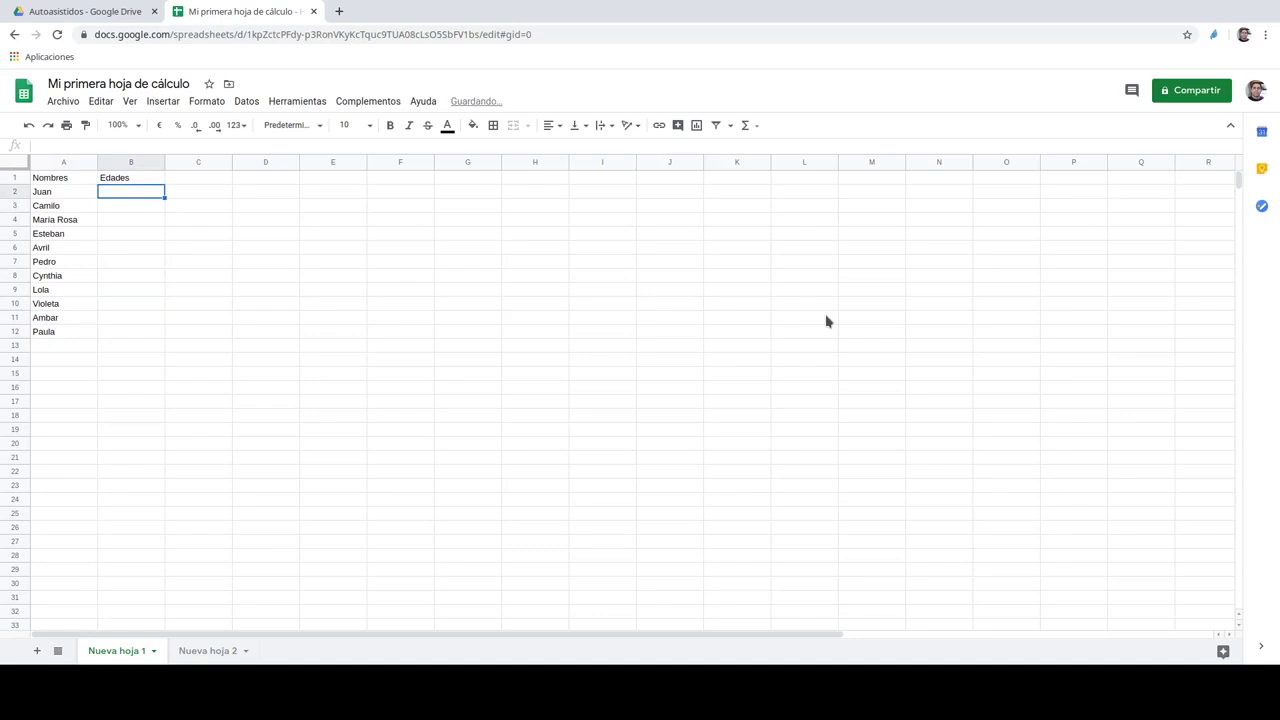
{"action": "type", "text": "12"}
{"action": "key", "text": "Return"}
{"action": "type", "text": "13"}
{"action": "key", "text": "Return"}
{"action": "type", "text": "14"}
{"action": "key", "text": "Return"}
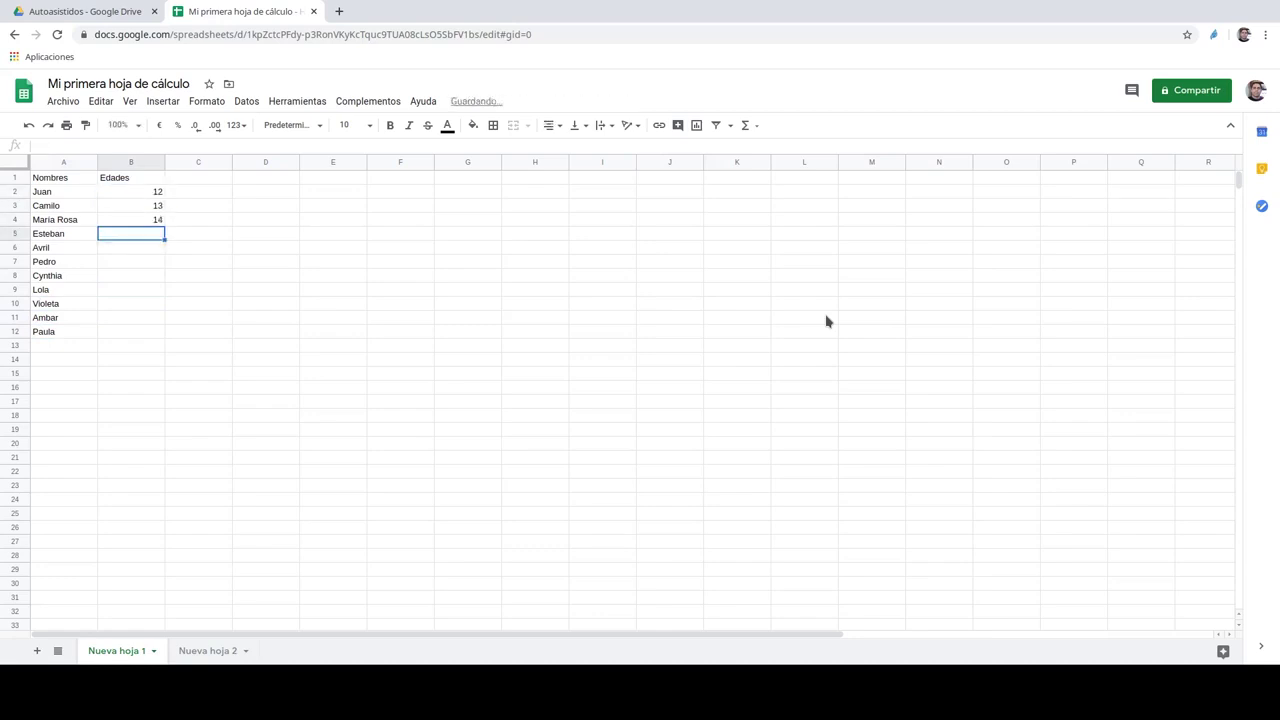
{"action": "type", "text": "12"}
{"action": "key", "text": "Return"}
{"action": "type", "text": "15"}
{"action": "key", "text": "Return"}
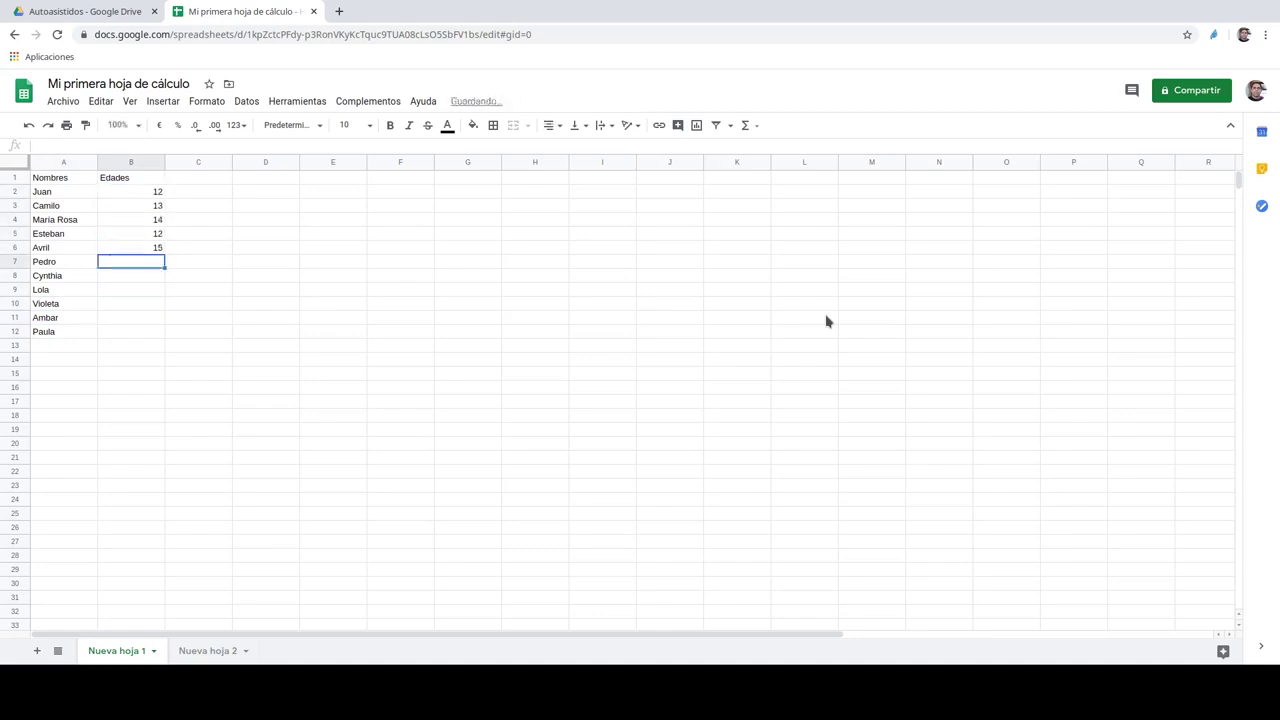
Complete the Edades column with the ages 12, 11, 15, 14, 12 and 14 in cells B7 to B12.
{"action": "type", "text": "12"}
{"action": "key", "text": "Return"}
{"action": "type", "text": "11"}
{"action": "key", "text": "Return"}
{"action": "type", "text": "15"}
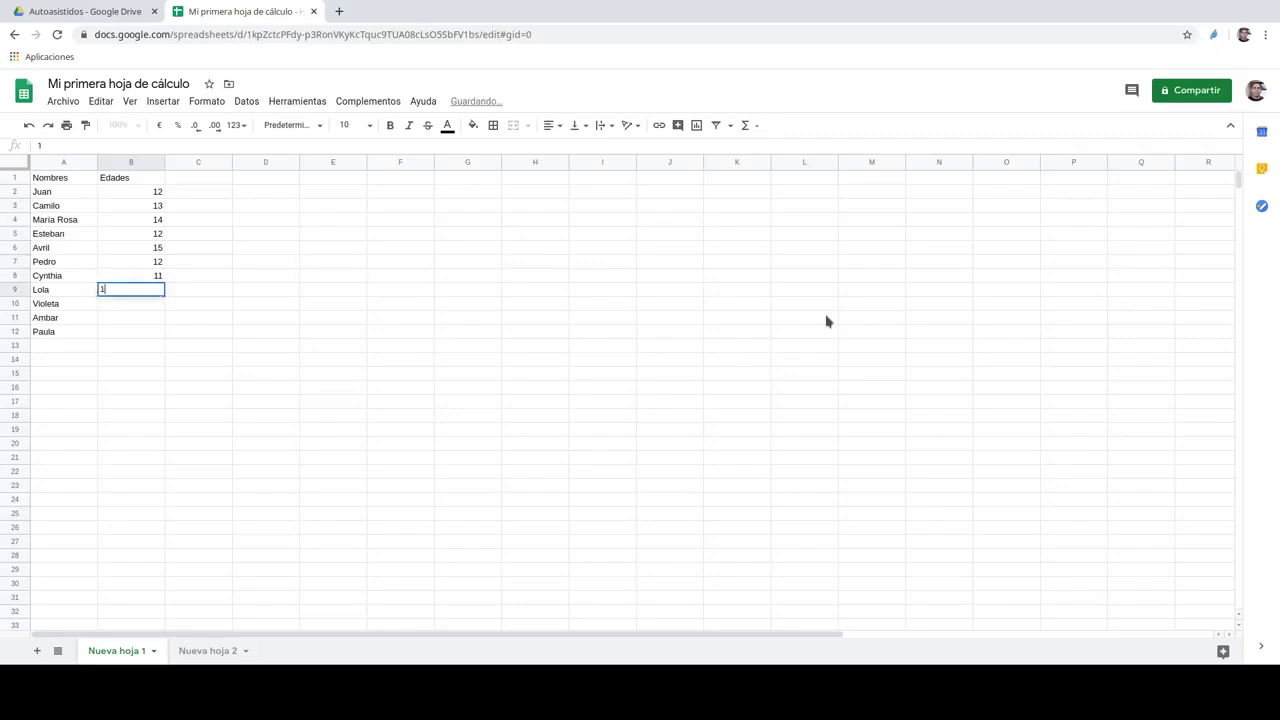
{"action": "key", "text": "Return"}
{"action": "type", "text": "14"}
{"action": "key", "text": "Return"}
{"action": "type", "text": "12"}
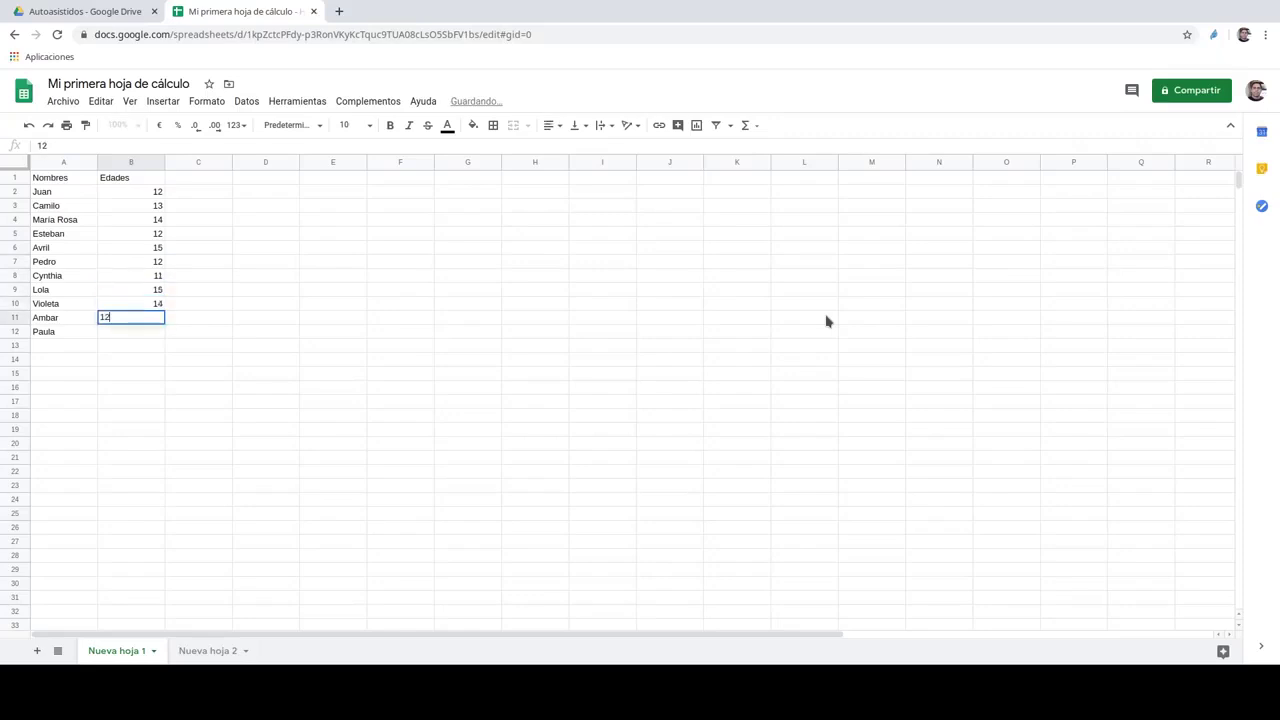
{"action": "key", "text": "Return"}
{"action": "type", "text": "14"}
{"action": "key", "text": "Return"}
{"action": "key", "text": "Right"}
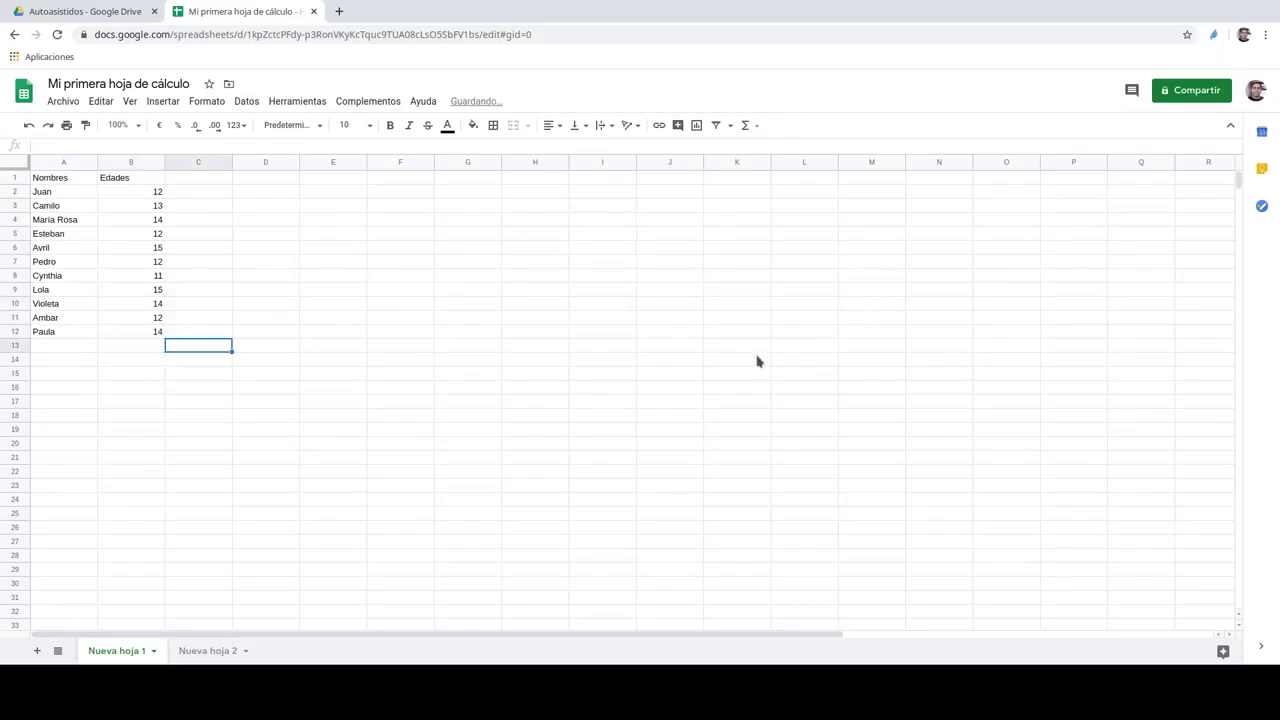
{"action": "key", "text": "Down"}
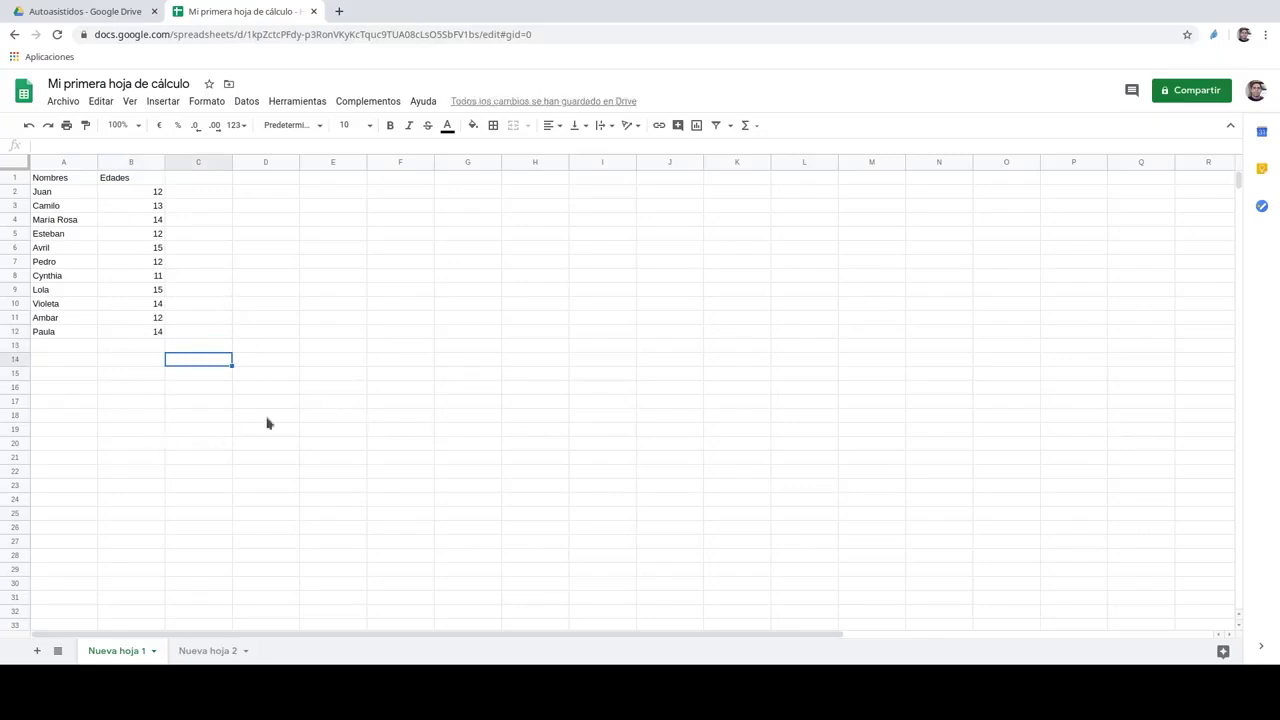
Center the Nombres and Edades headers in A1:B1 horizontally and make them bold.
{"action": "left_click_drag", "start_coordinate": [150, 180], "coordinate": [80, 181]}
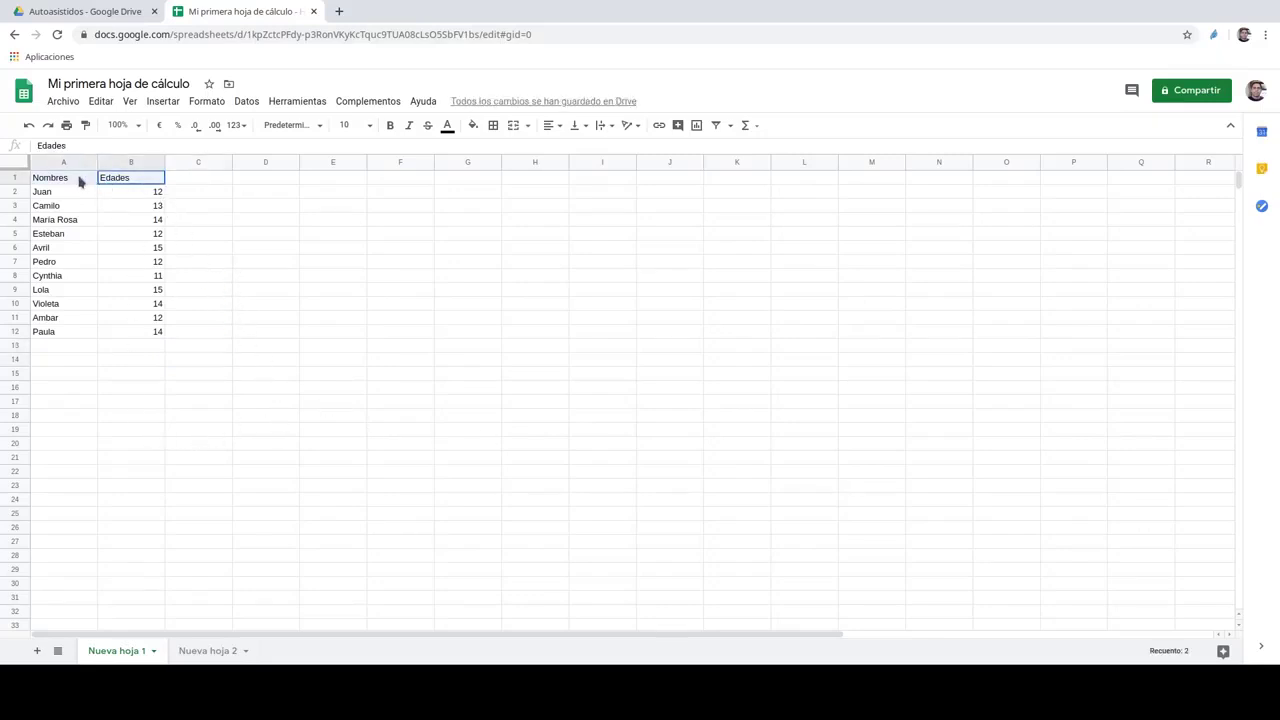
{"action": "left_click", "coordinate": [555, 129]}
{"action": "left_click", "coordinate": [567, 148]}
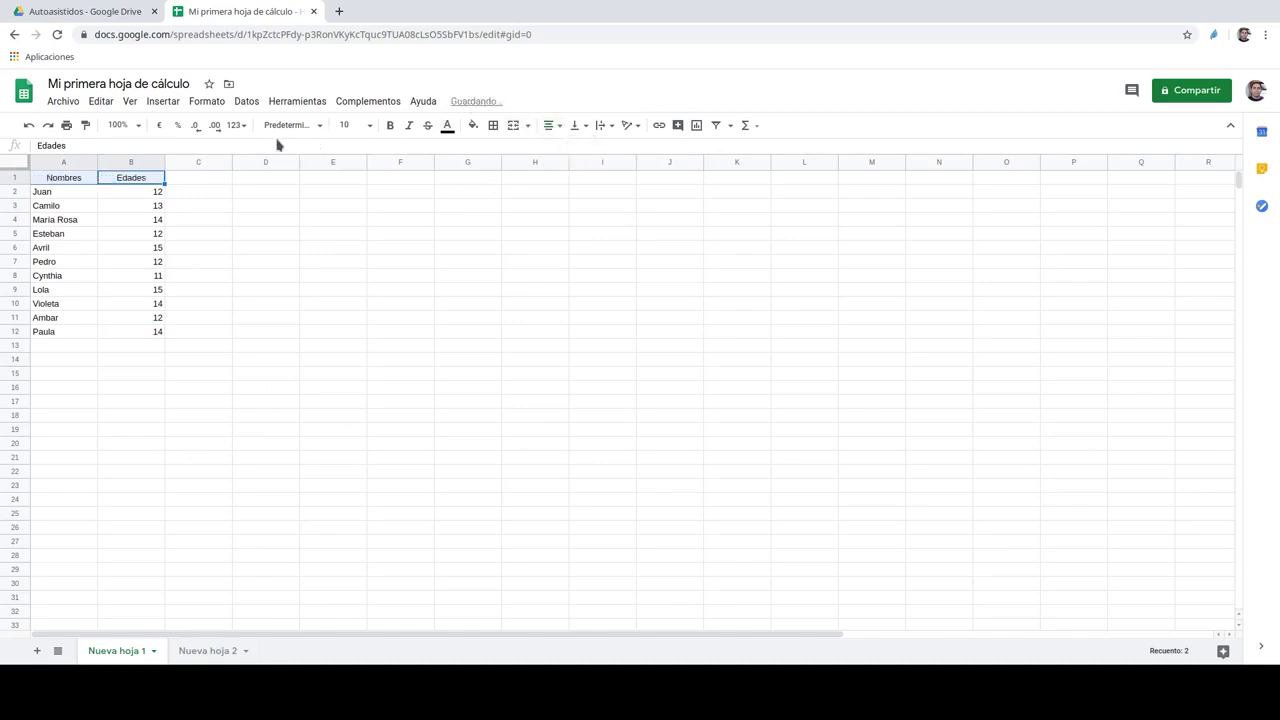
{"action": "left_click", "coordinate": [390, 125]}
{"action": "left_click", "coordinate": [182, 265]}
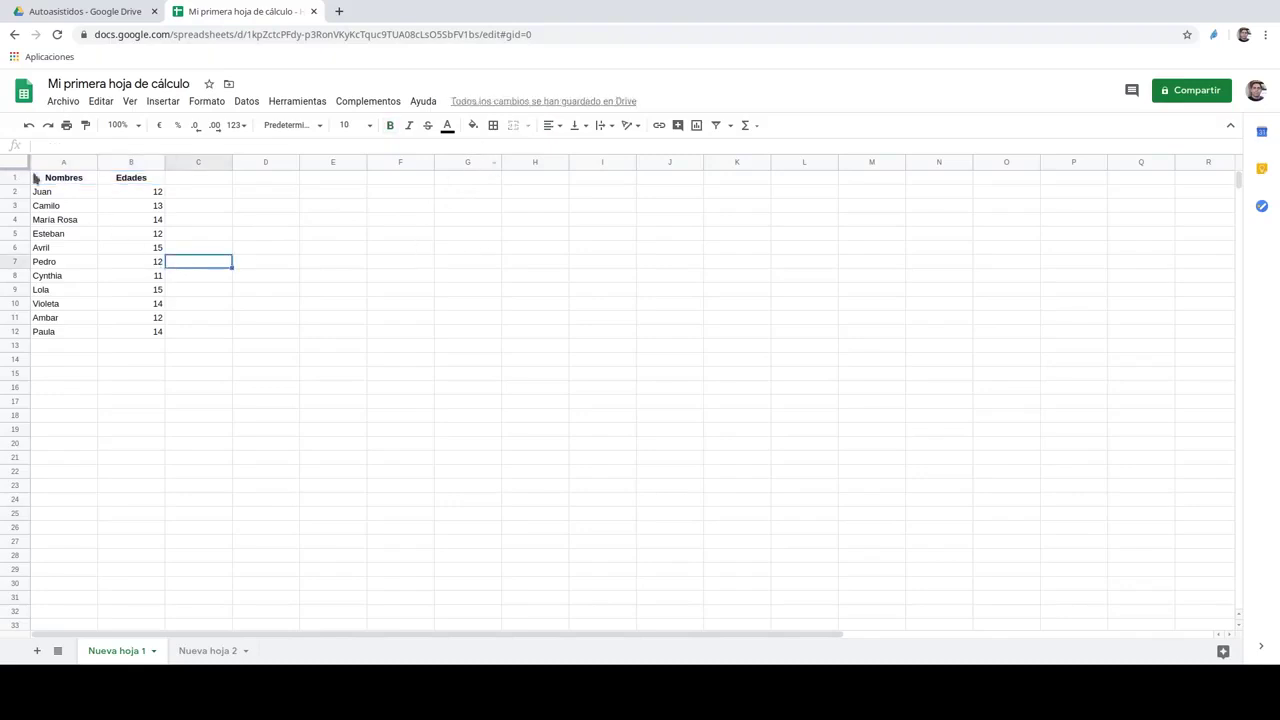
Apply all borders to the names and ages table in A1:B12.
{"action": "left_click_drag", "start_coordinate": [37, 177], "coordinate": [124, 345]}
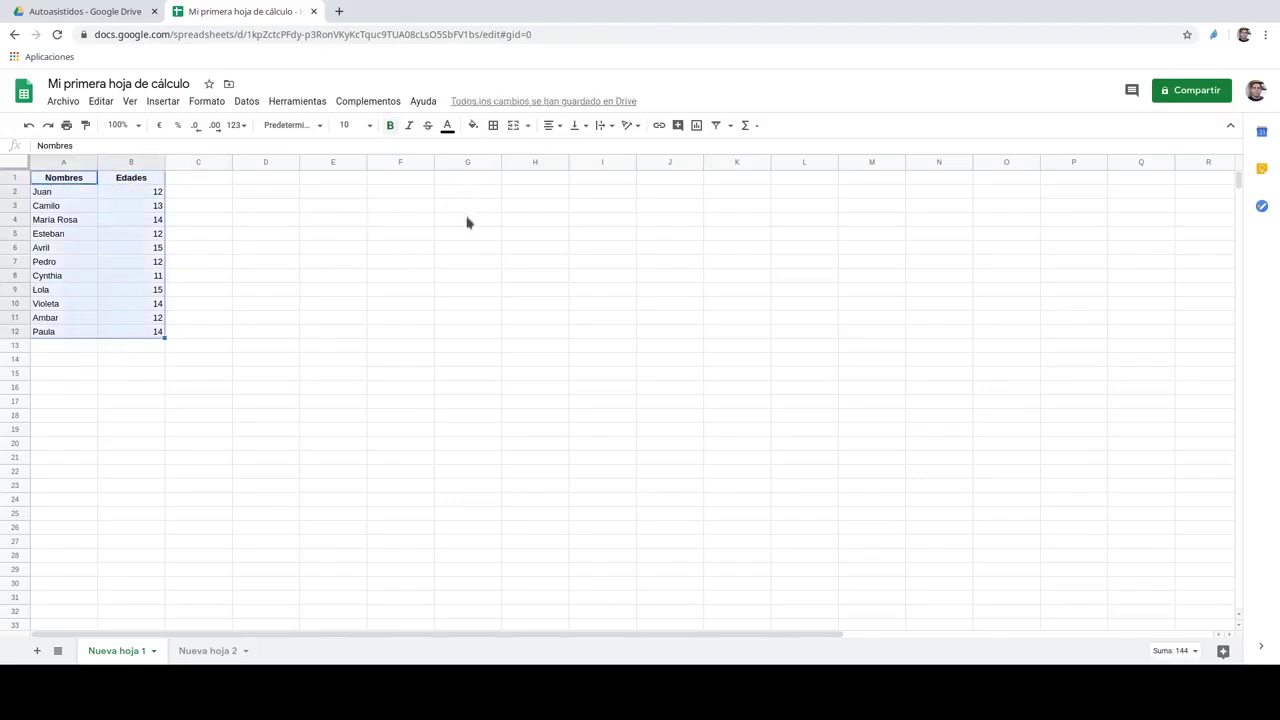
{"action": "left_click", "coordinate": [493, 127]}
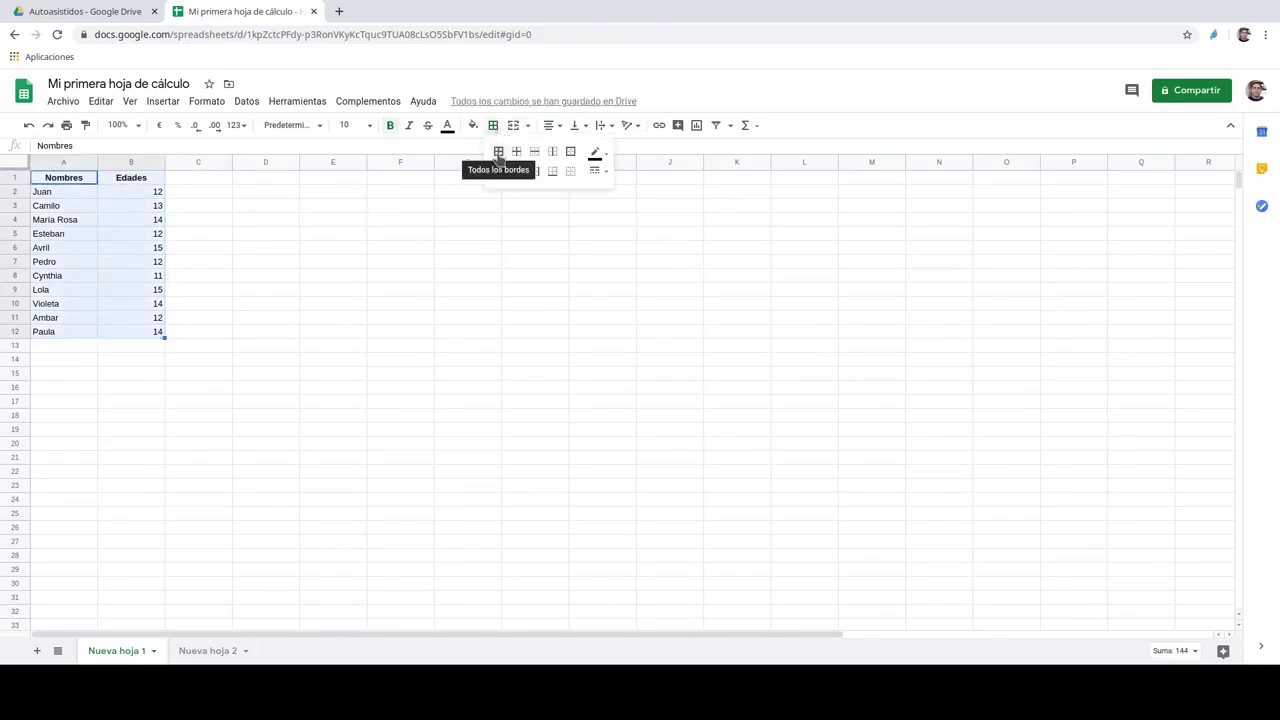
{"action": "left_click", "coordinate": [497, 152]}
{"action": "left_click", "coordinate": [360, 261]}
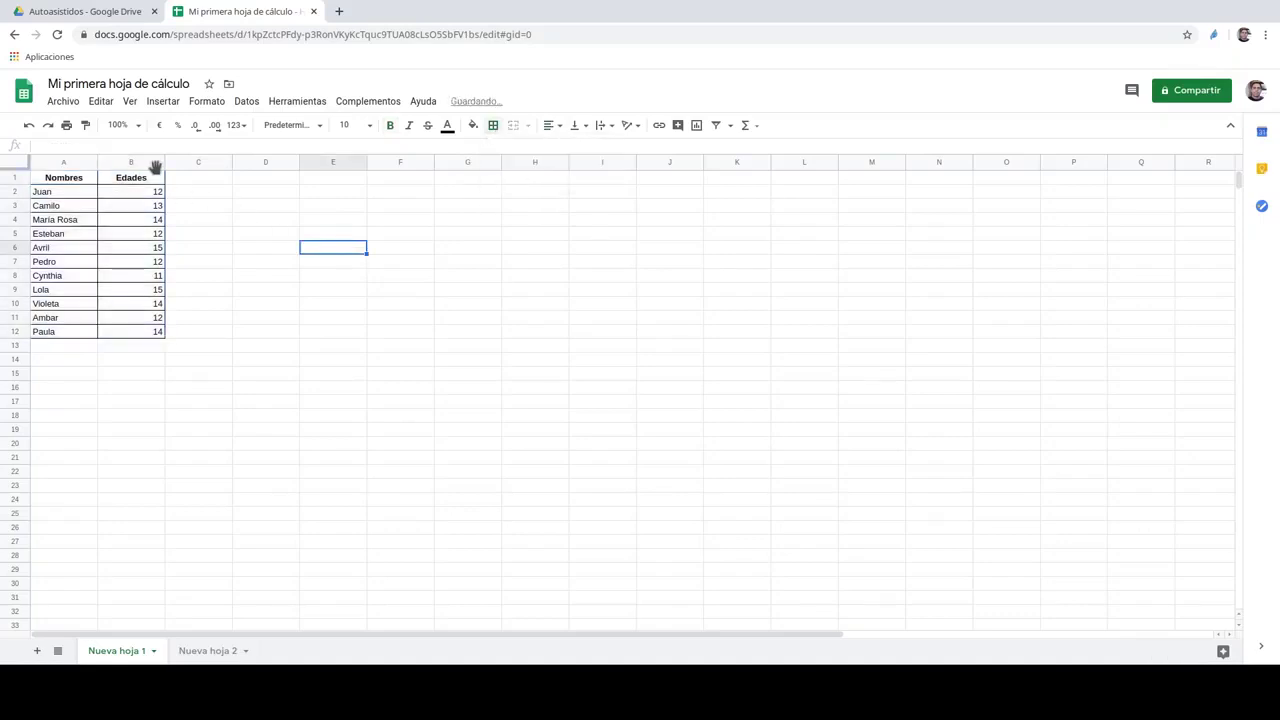
Fill the header cells A1:B1 with orange.
{"action": "left_click_drag", "start_coordinate": [108, 179], "coordinate": [75, 183]}
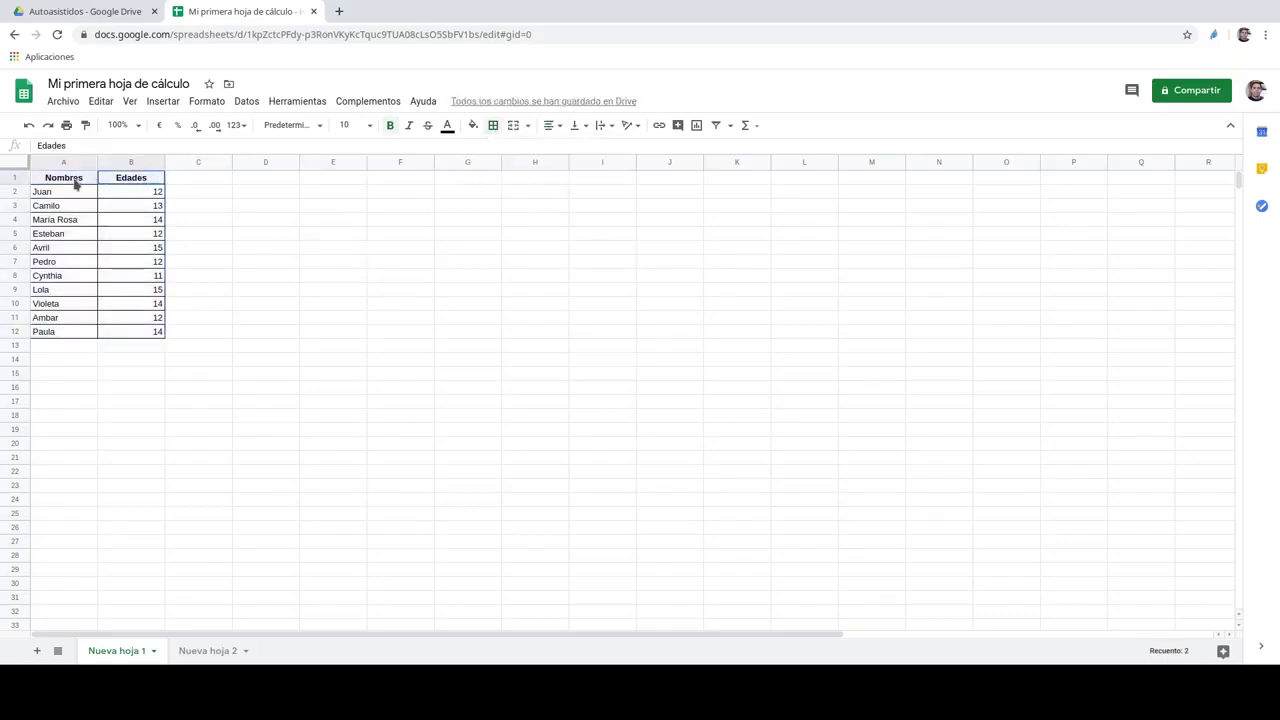
{"action": "left_click", "coordinate": [472, 125]}
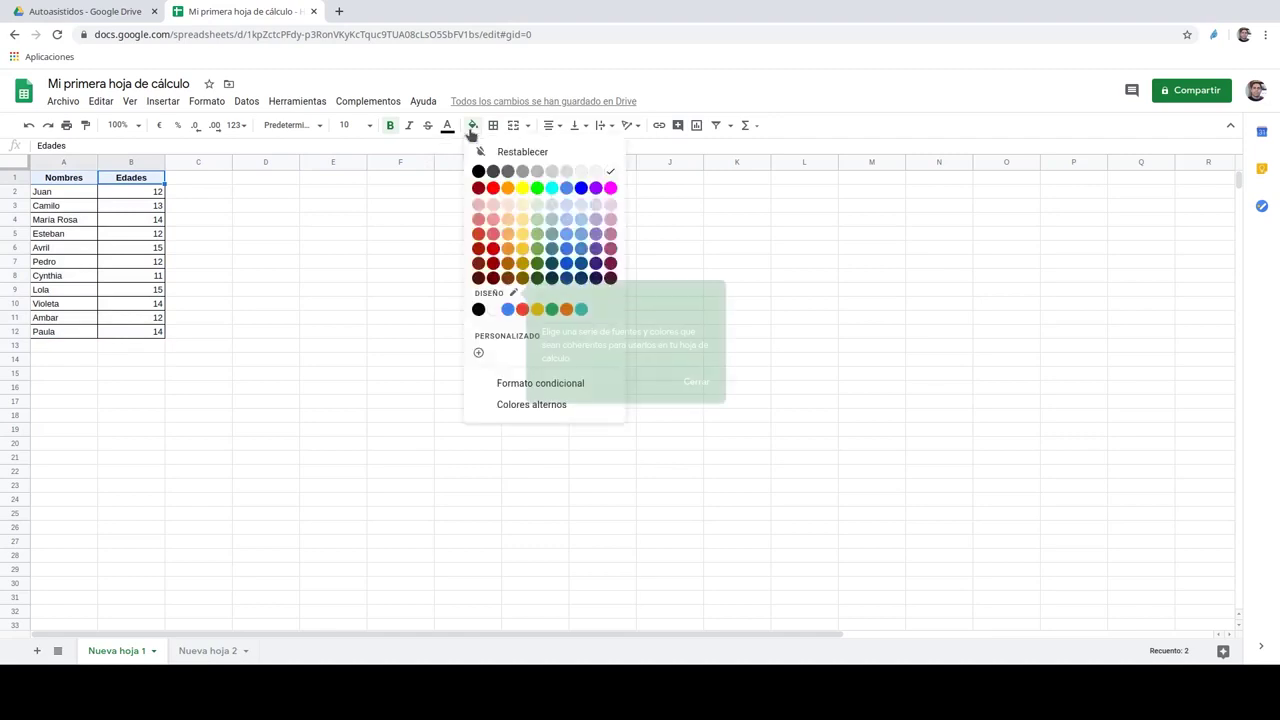
{"action": "left_click", "coordinate": [510, 189]}
{"action": "left_click", "coordinate": [309, 233]}
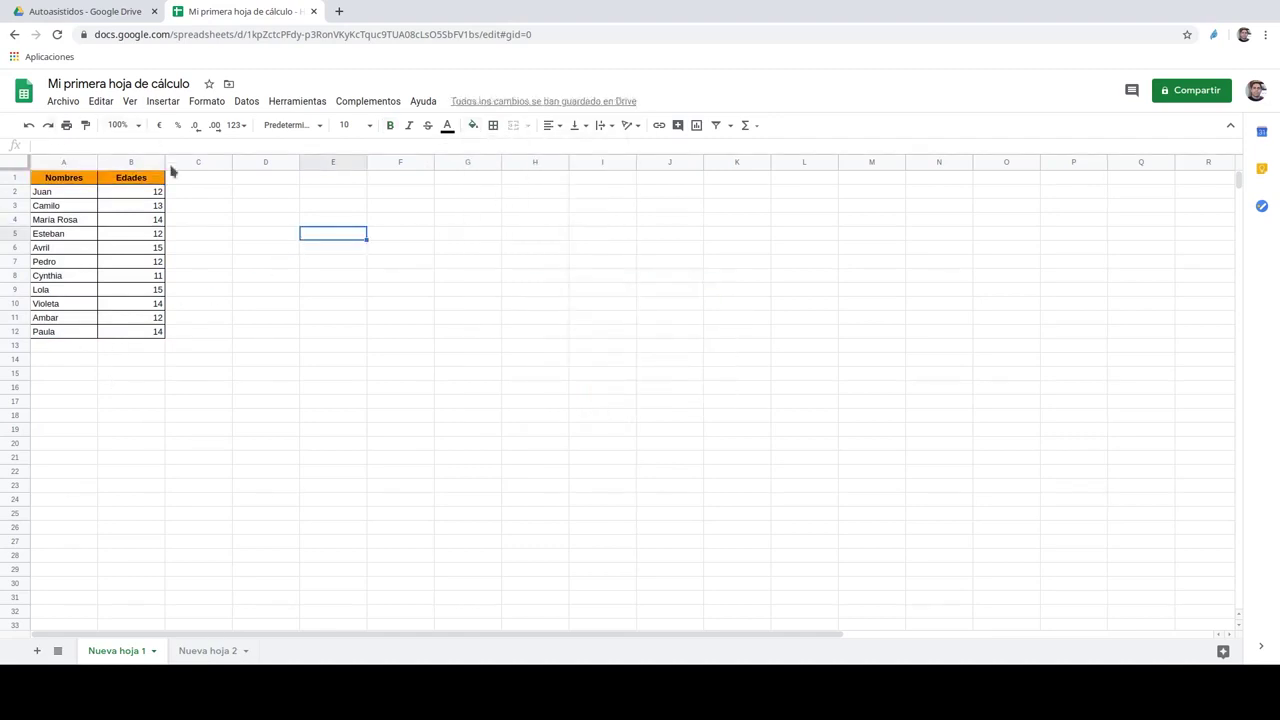
Center the ages in B2:B12 horizontally.
{"action": "left_click_drag", "start_coordinate": [132, 191], "coordinate": [124, 333]}
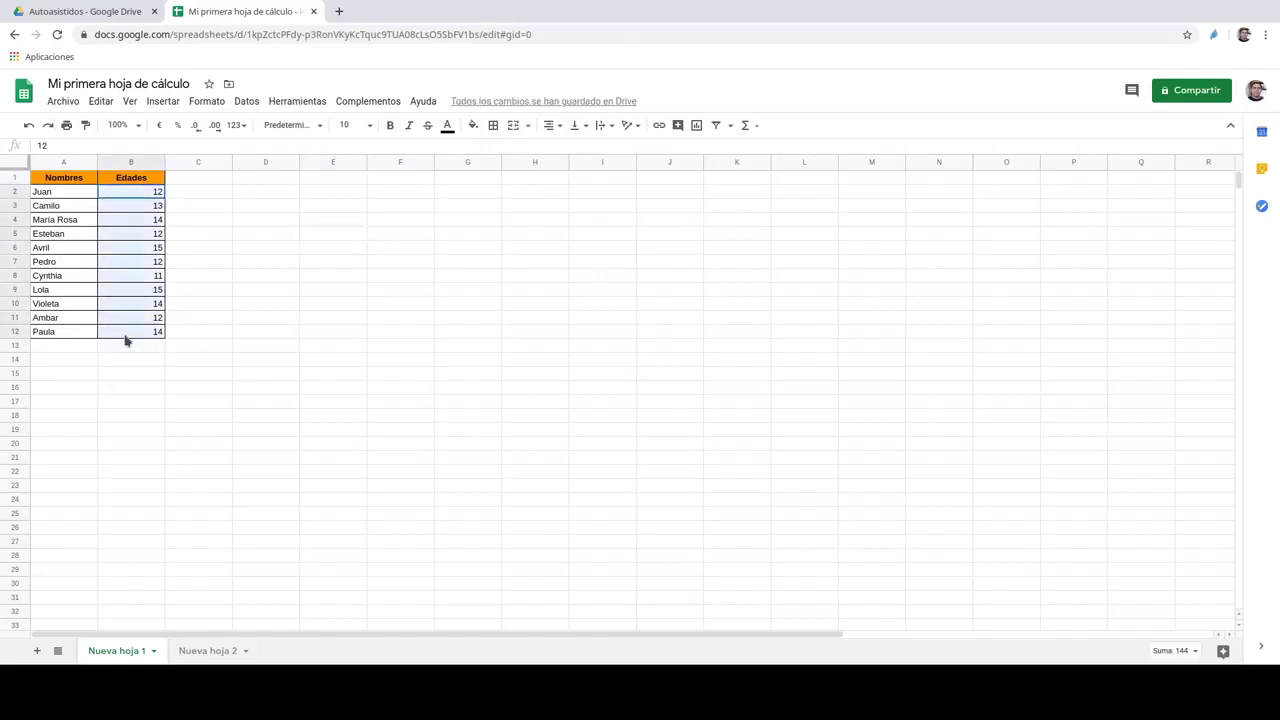
{"action": "left_click", "coordinate": [552, 126]}
{"action": "left_click", "coordinate": [567, 149]}
{"action": "left_click", "coordinate": [391, 248]}
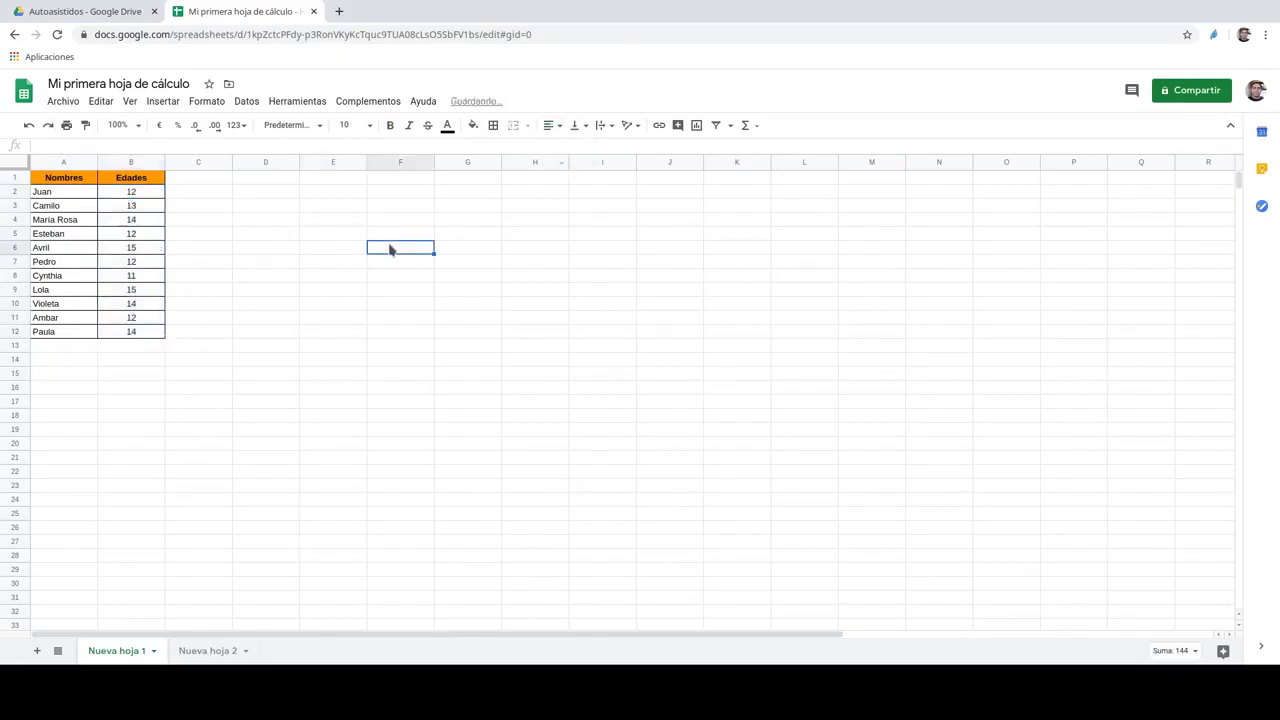
{"action": "left_click_drag", "start_coordinate": [154, 194], "coordinate": [143, 340]}
{"action": "left_click", "coordinate": [196, 347]}
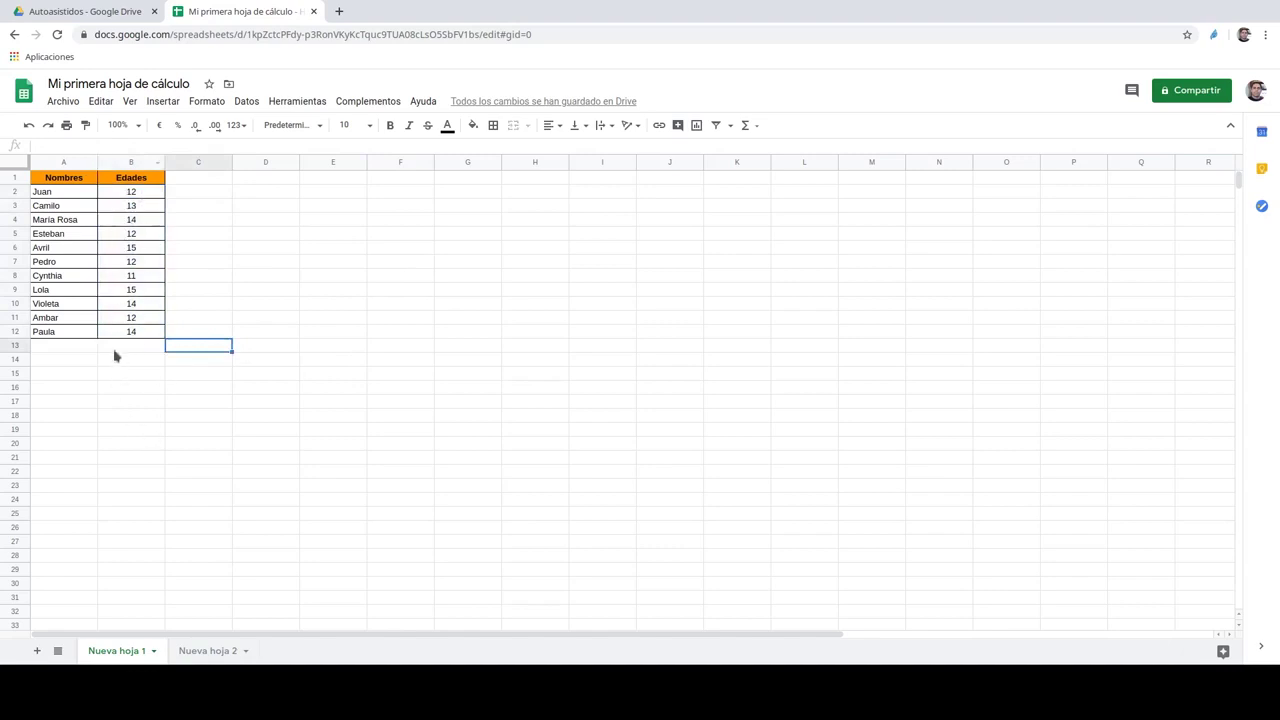
Add the labels "Suma" in A14 and "Promedio" in A15 below the table.
{"action": "left_click", "coordinate": [86, 363]}
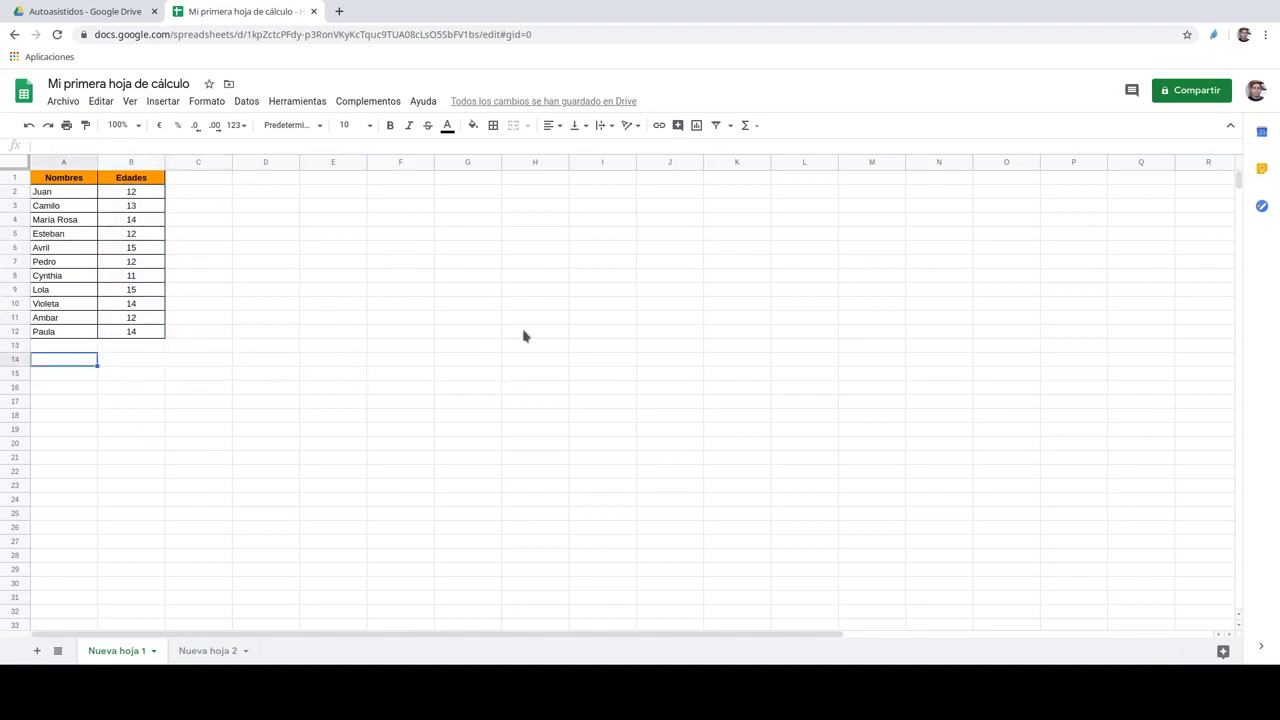
{"action": "type", "text": "Suma"}
{"action": "key", "text": "Return"}
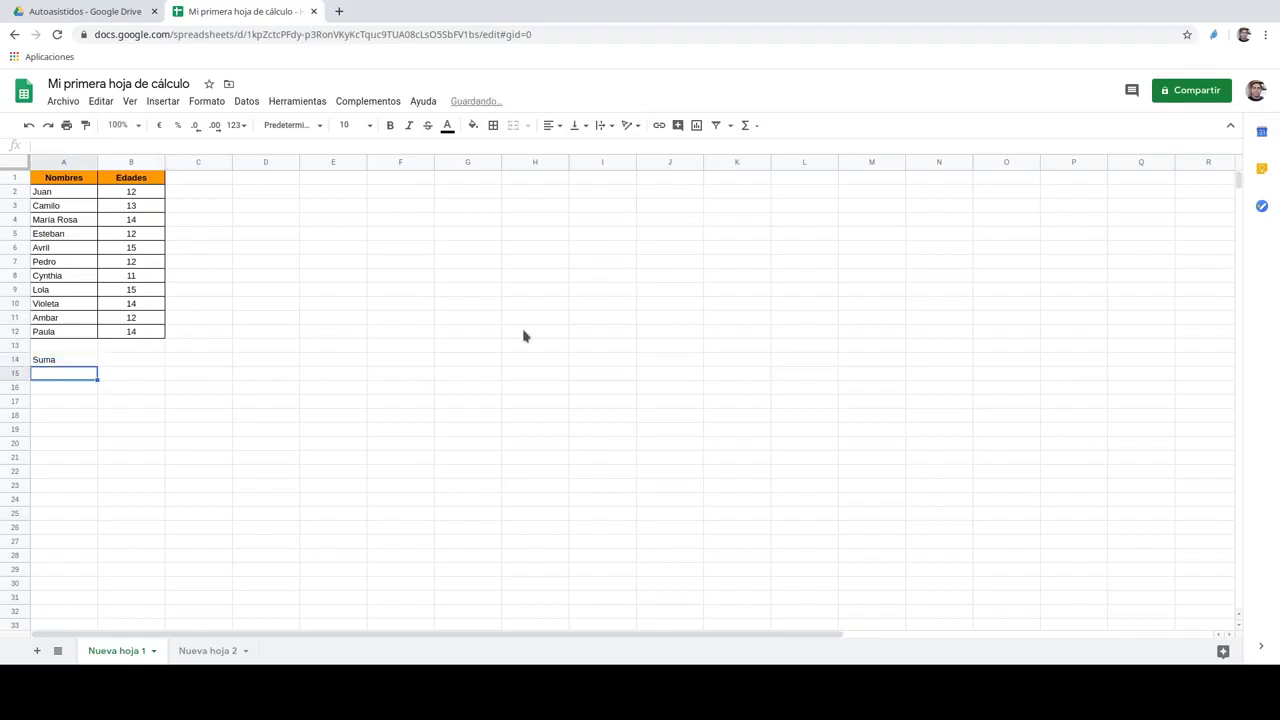
{"action": "type", "text": "Promedio"}
{"action": "key", "text": "Return"}
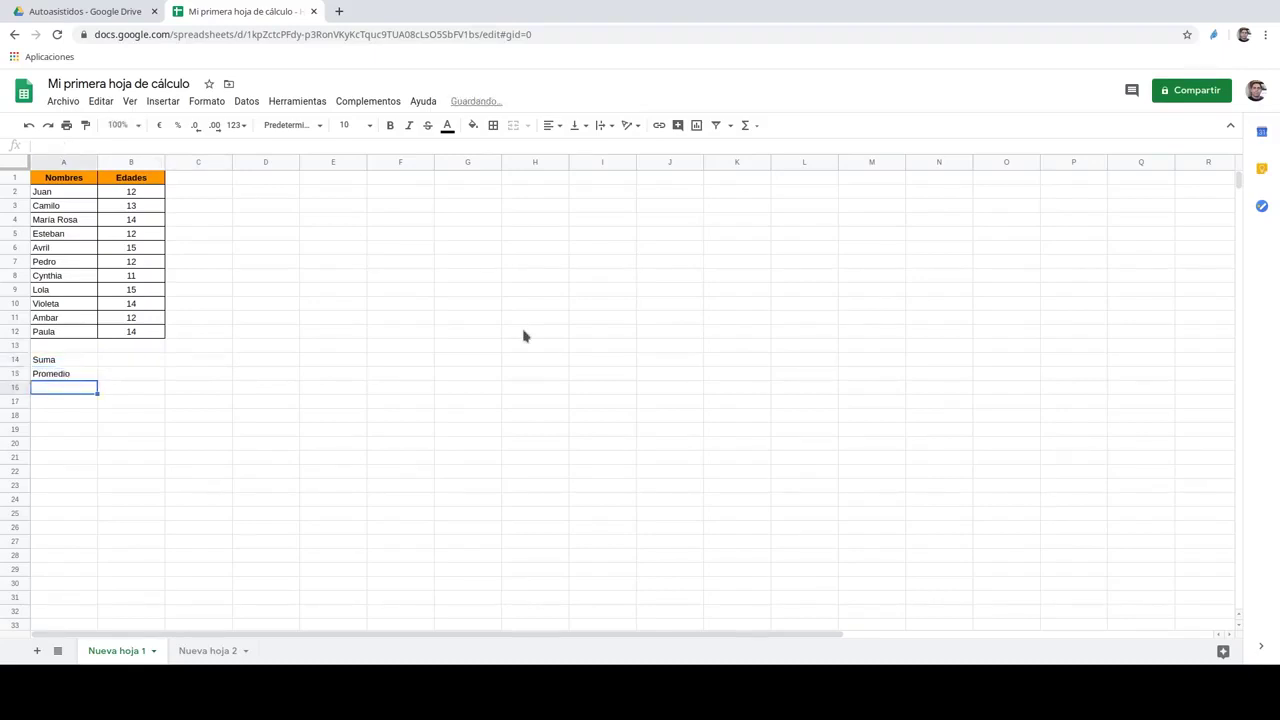
Enter a SUMA formula in B14 that adds the ages in B2:B12.
{"action": "left_click", "coordinate": [144, 359]}
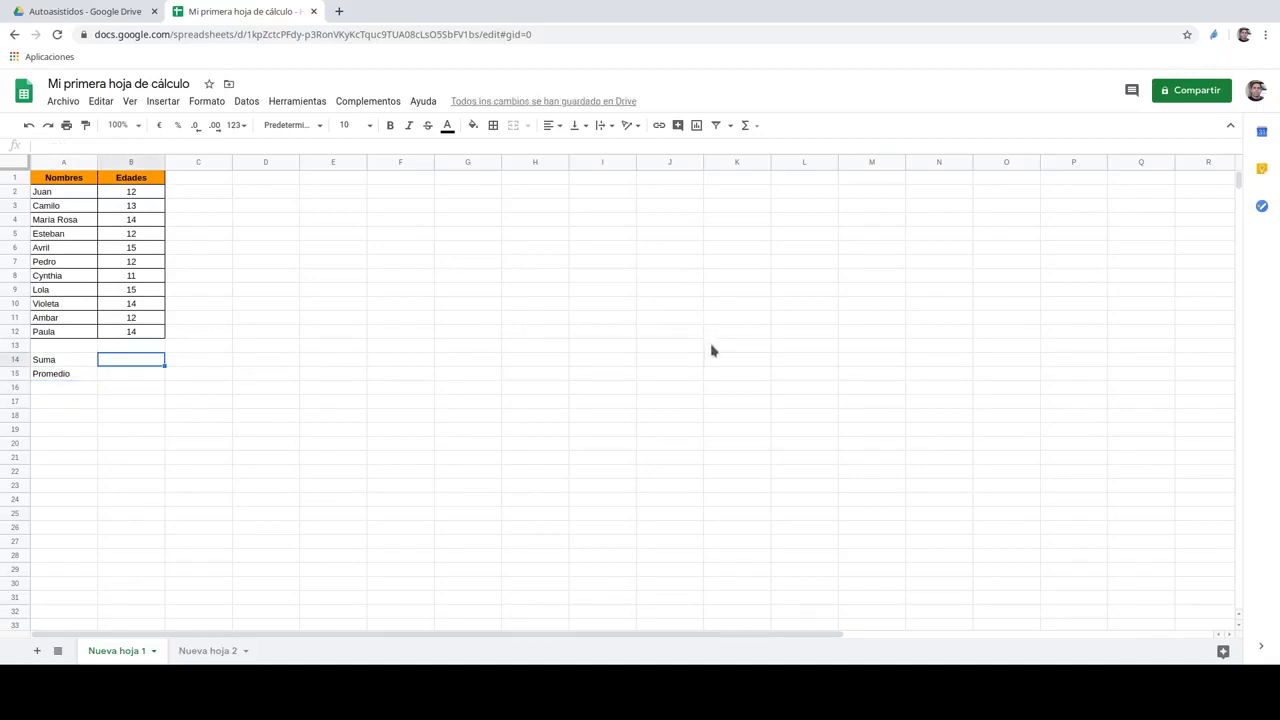
{"action": "type", "text": "=suma"}
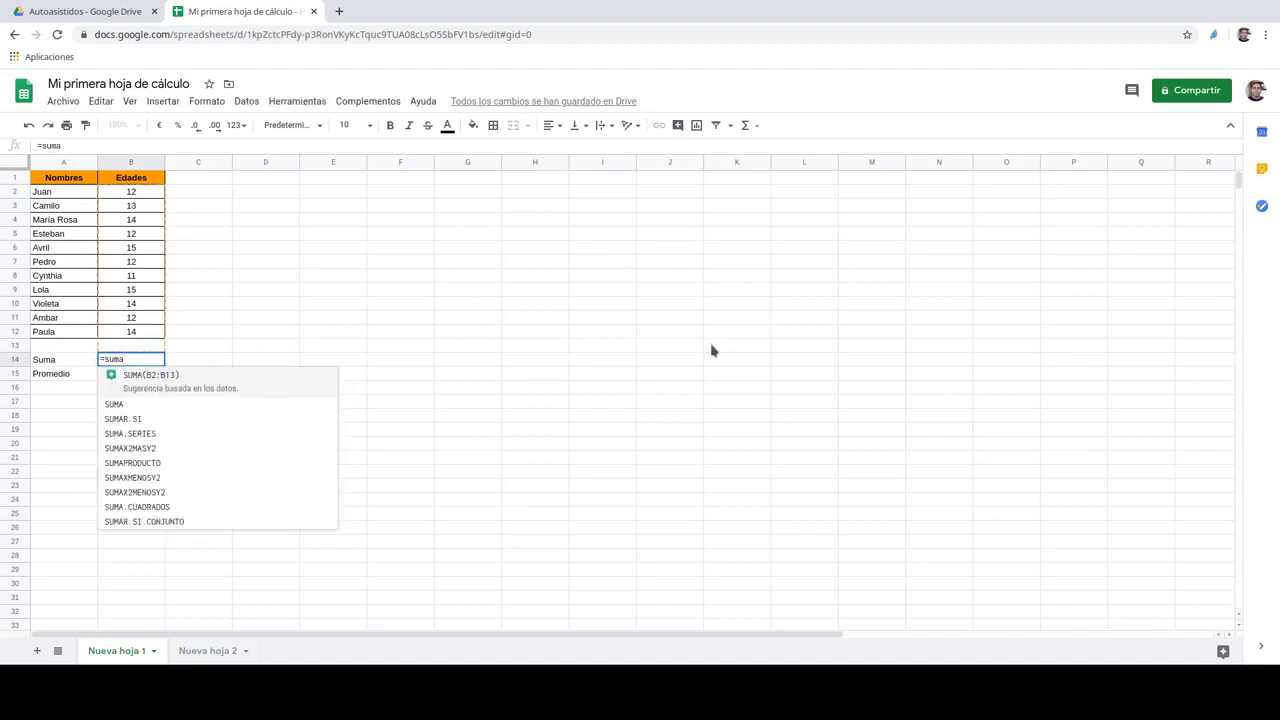
{"action": "type", "text": "("}
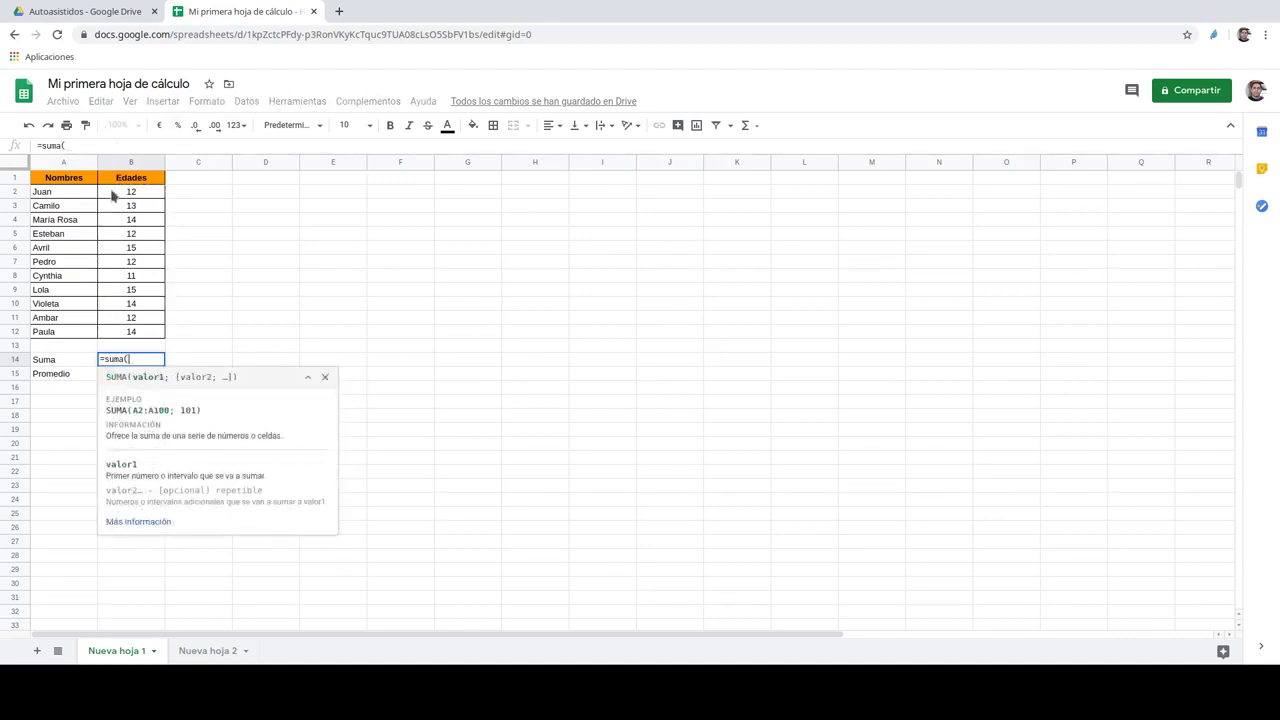
{"action": "left_click_drag", "start_coordinate": [113, 196], "coordinate": [117, 340]}
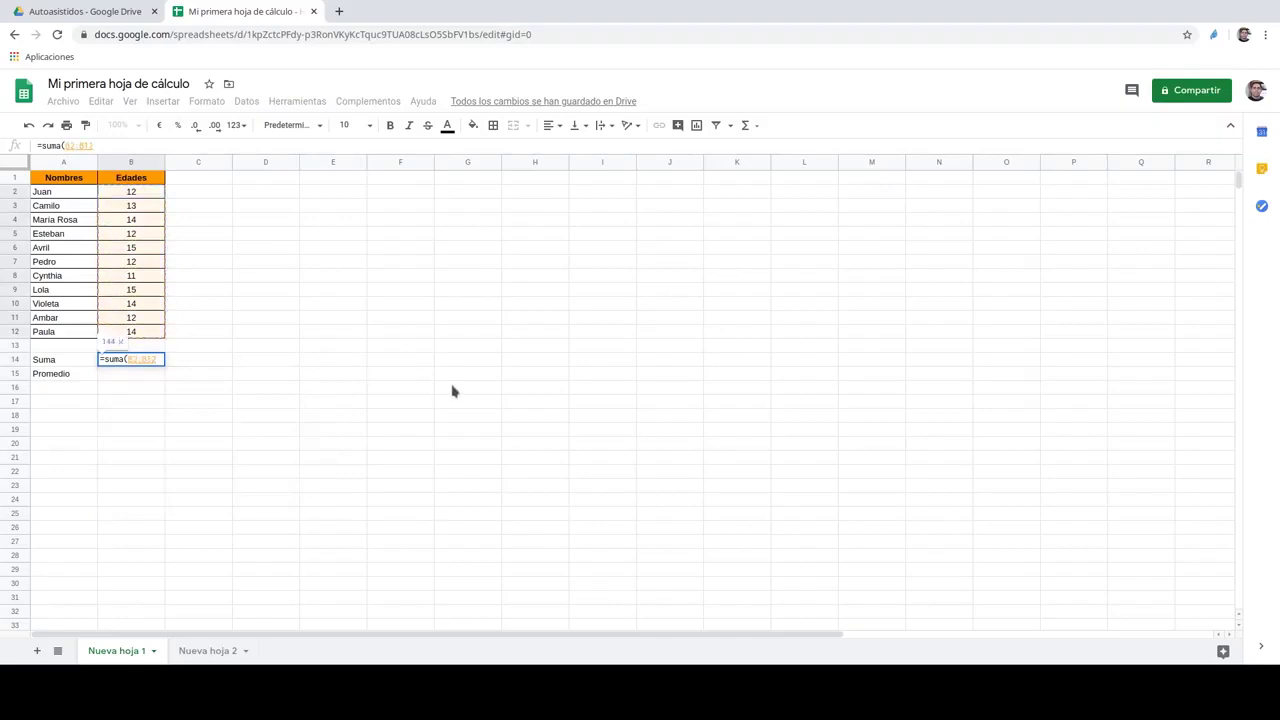
{"action": "key", "text": "Return"}
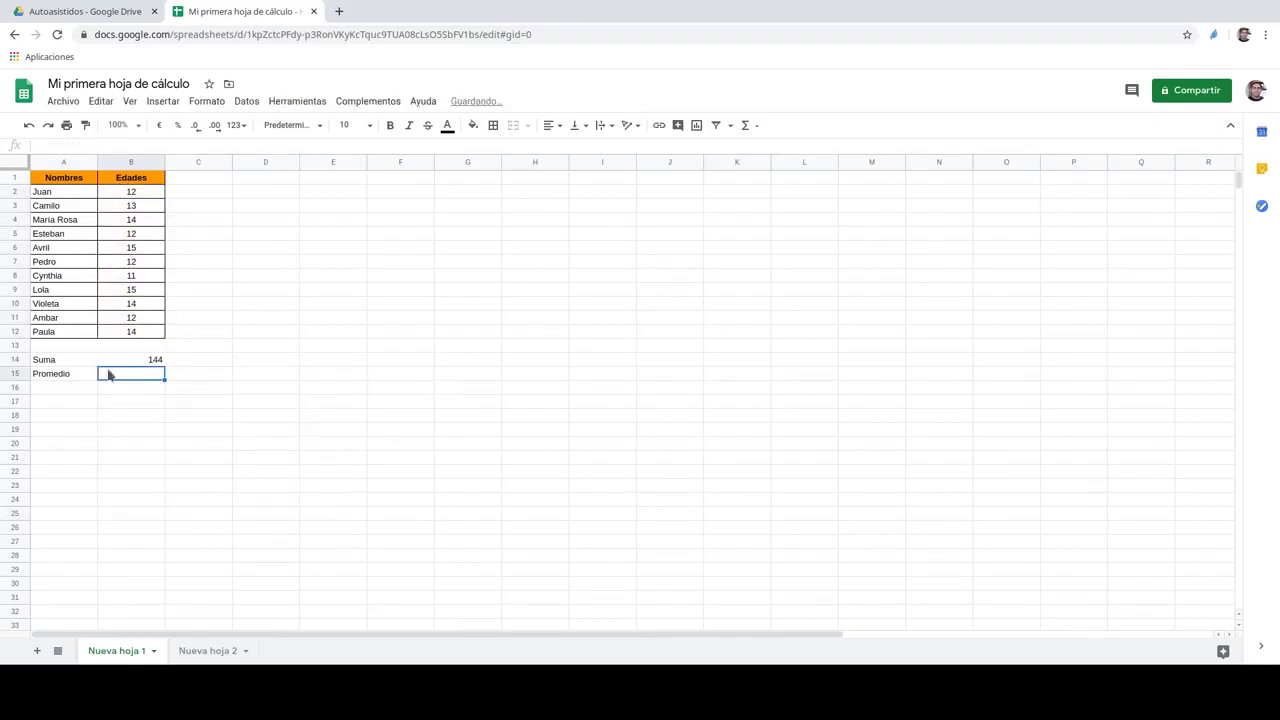
Enter a PROMEDIO formula in B15 that averages the ages in B2:B12.
{"action": "type", "text": "=p"}
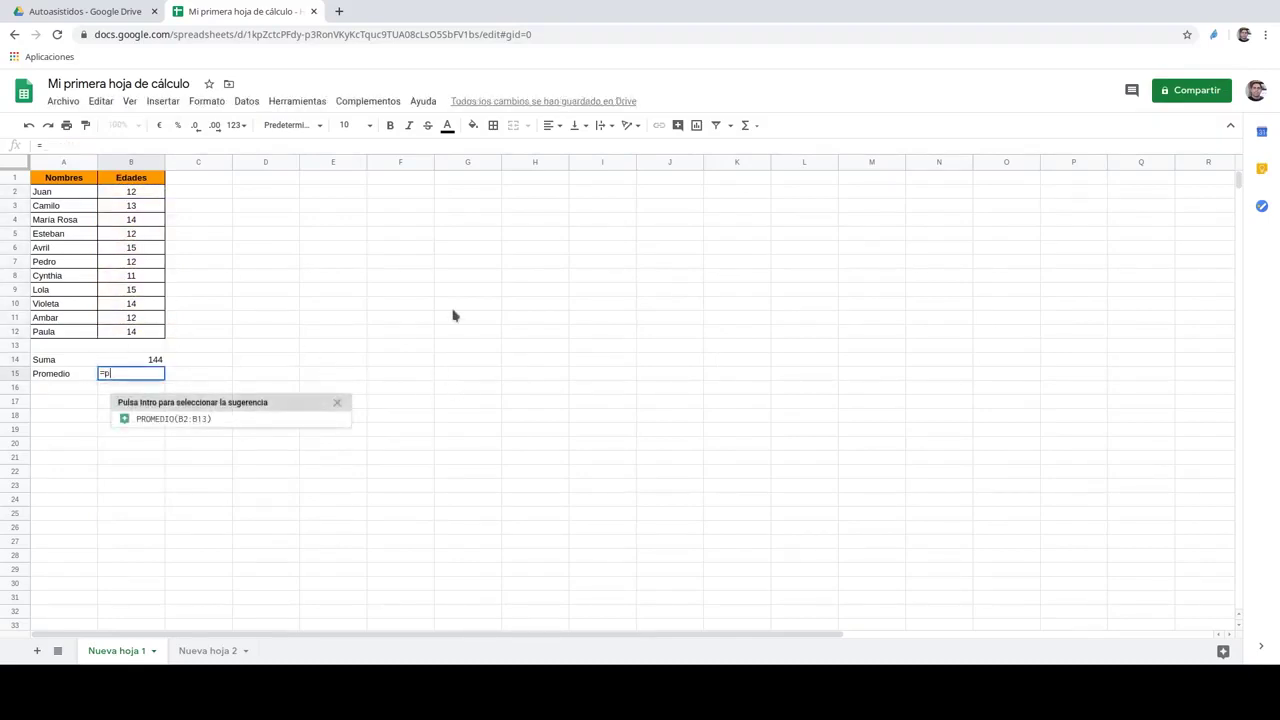
{"action": "type", "text": "romedio("}
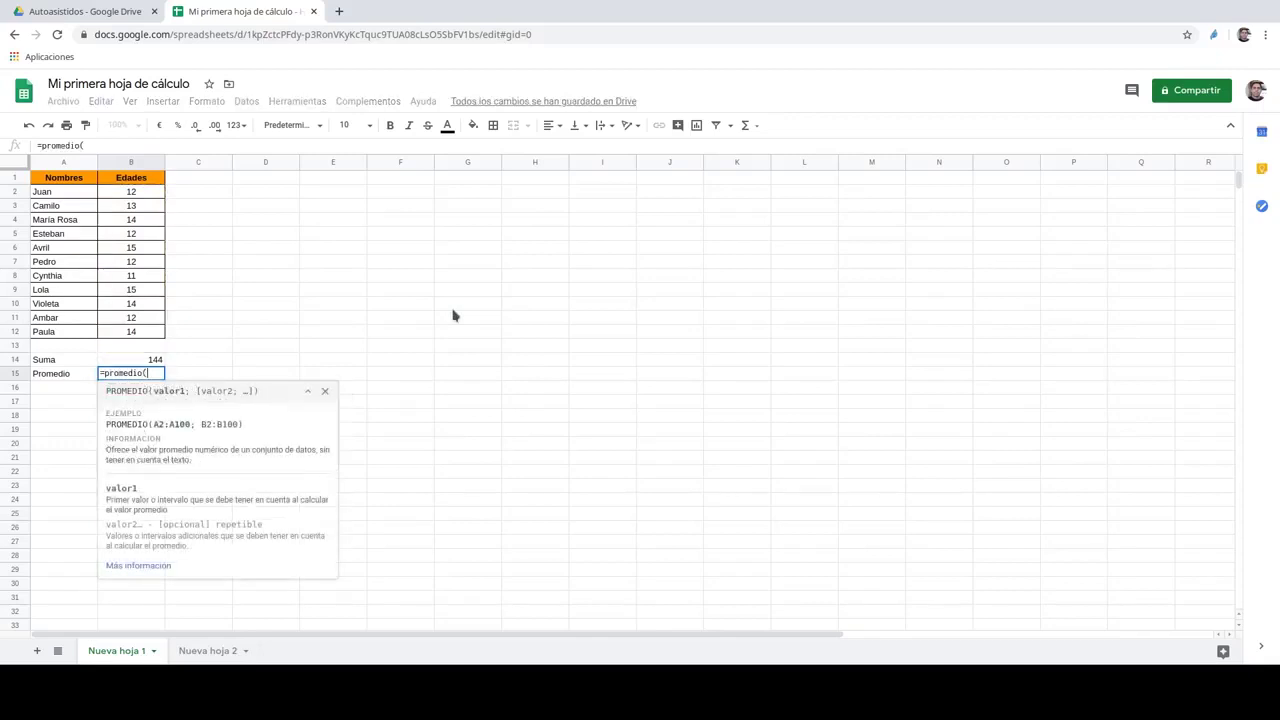
{"action": "left_click_drag", "start_coordinate": [147, 197], "coordinate": [131, 334]}
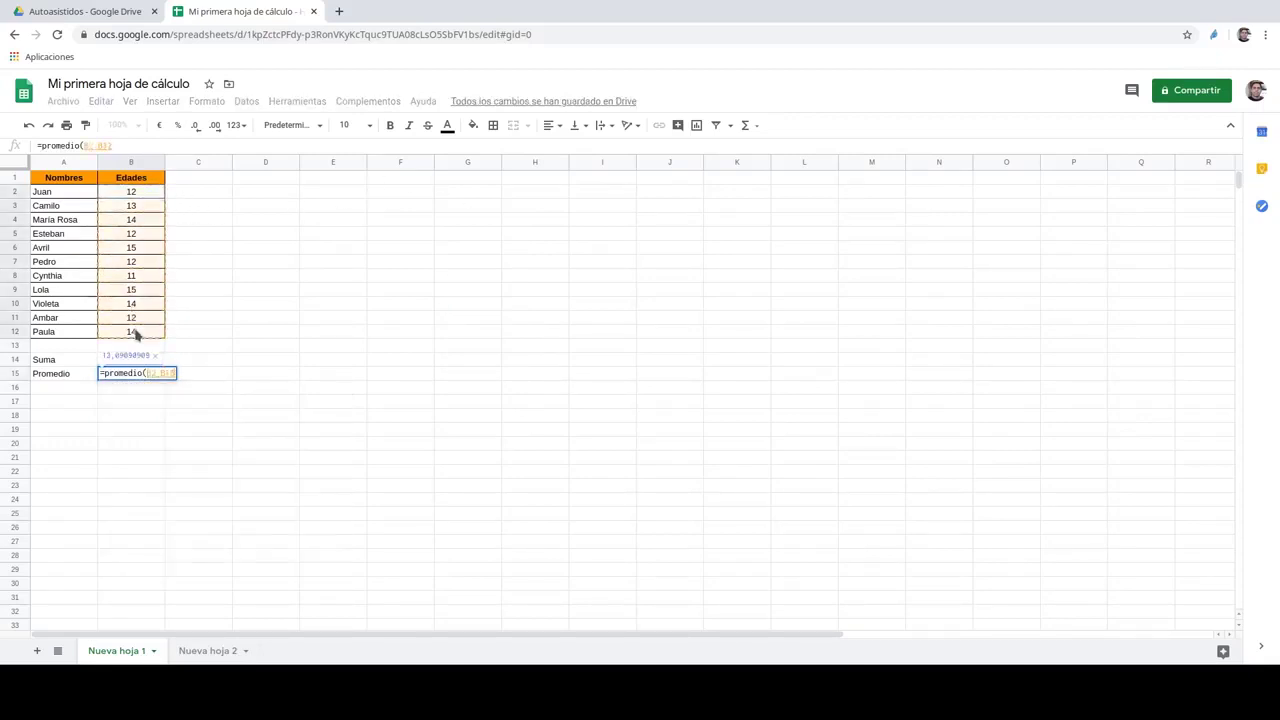
{"action": "key", "text": "Return"}
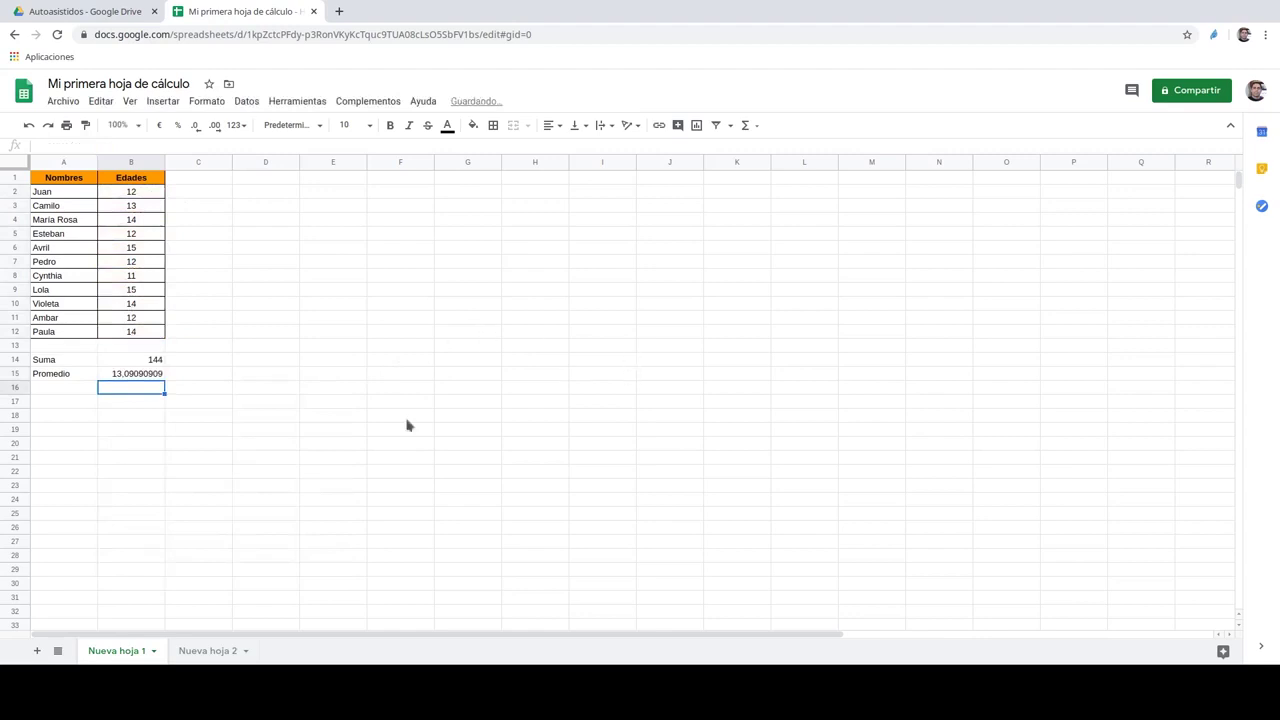
Reduce the average in B15 to two decimal places.
{"action": "left_click", "coordinate": [158, 374]}
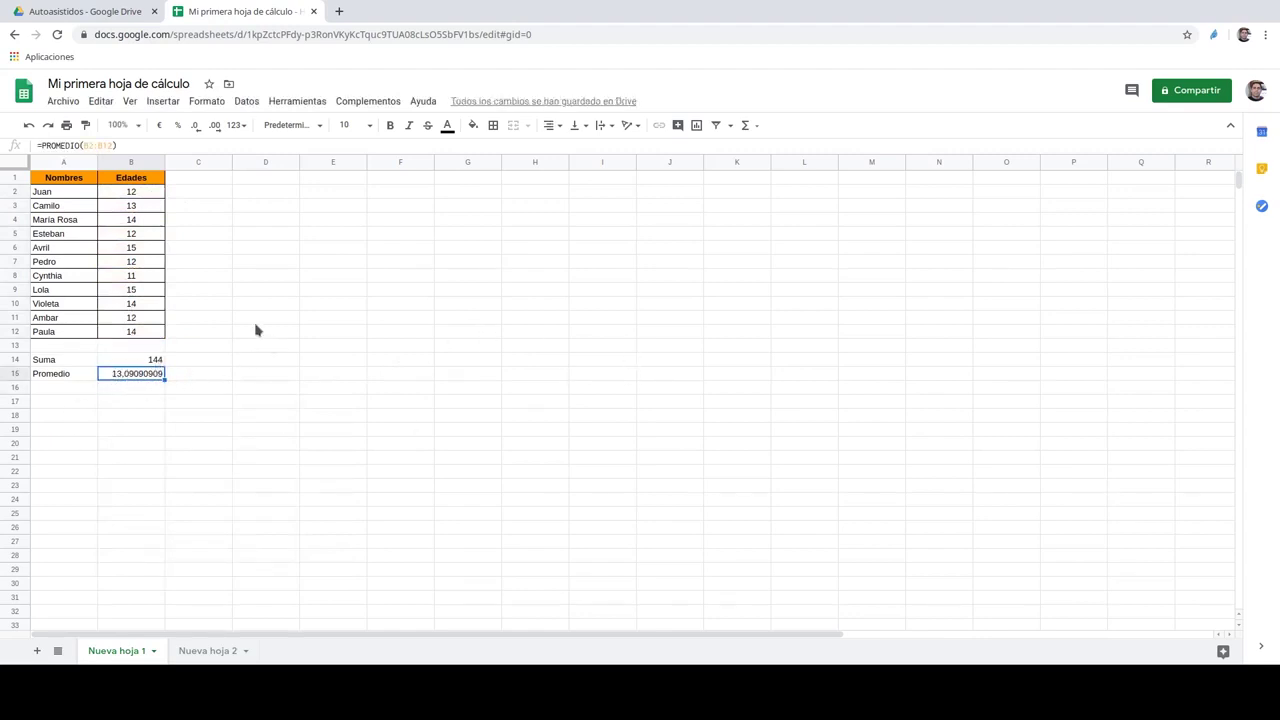
{"action": "left_click", "coordinate": [195, 130]}
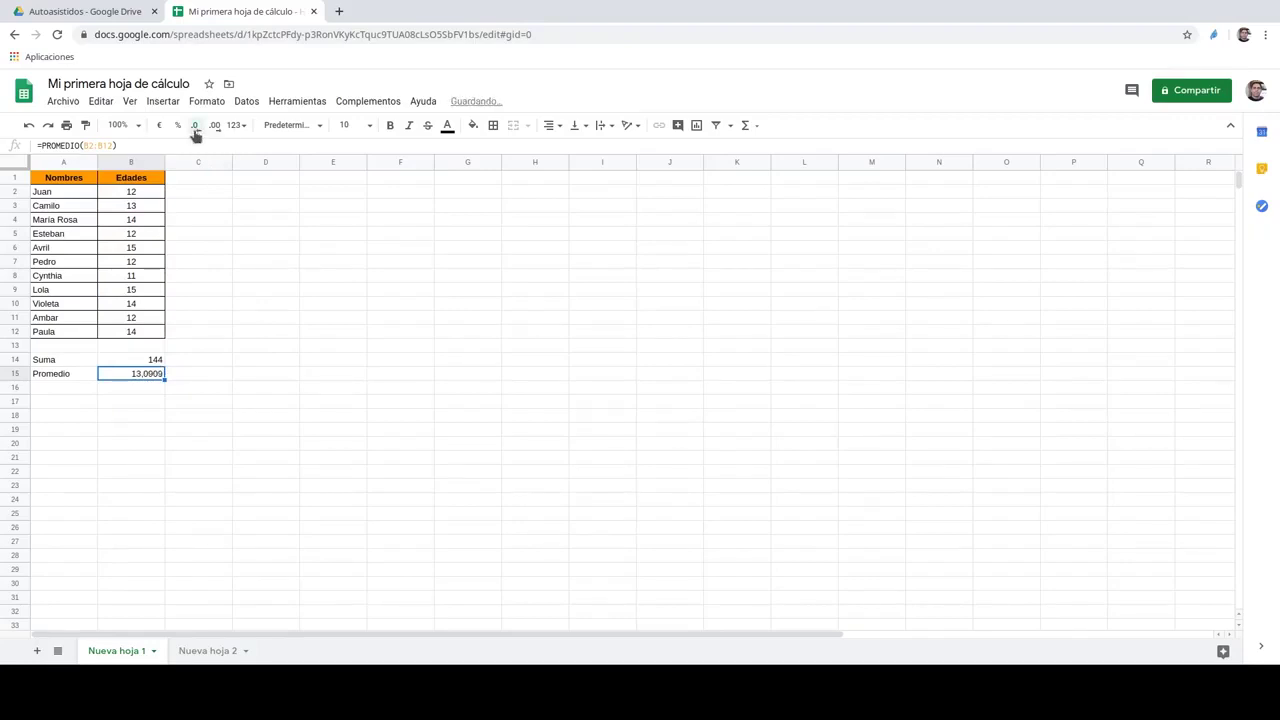
{"action": "left_click", "coordinate": [195, 132]}
{"action": "left_click", "coordinate": [311, 443]}
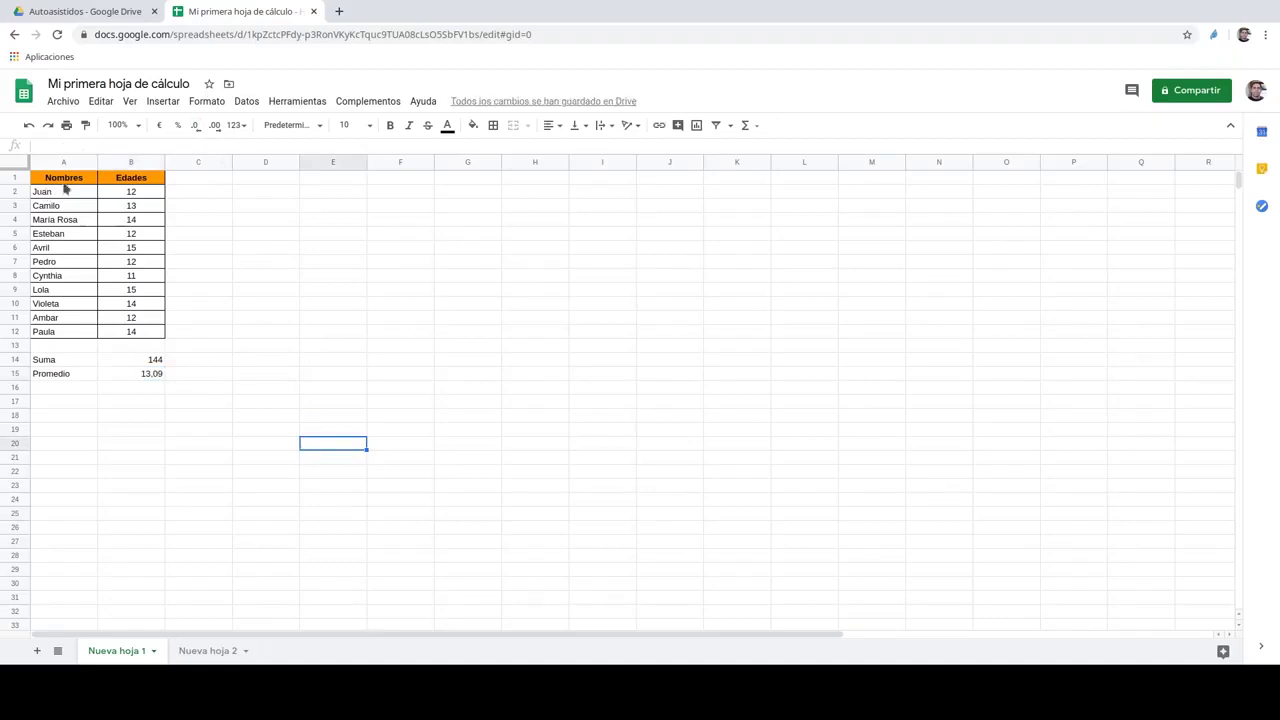
Insert a chart of the names and ages in A1:B12 and change its type to a line chart.
{"action": "mouse_move", "coordinate": [64, 186]}
{"action": "left_mouse_down"}
{"action": "mouse_move", "coordinate": [131, 272]}
{"action": "mouse_move", "coordinate": [130, 337]}
{"action": "left_mouse_up"}
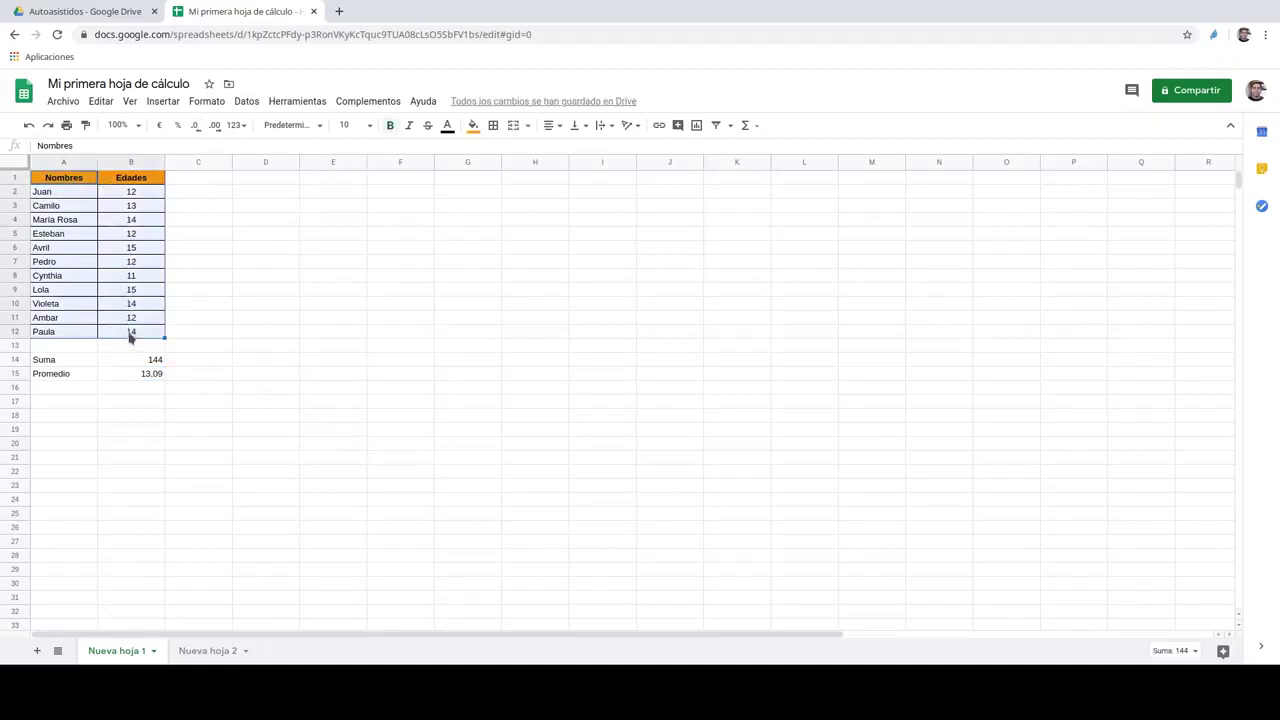
{"action": "left_click", "coordinate": [697, 127]}
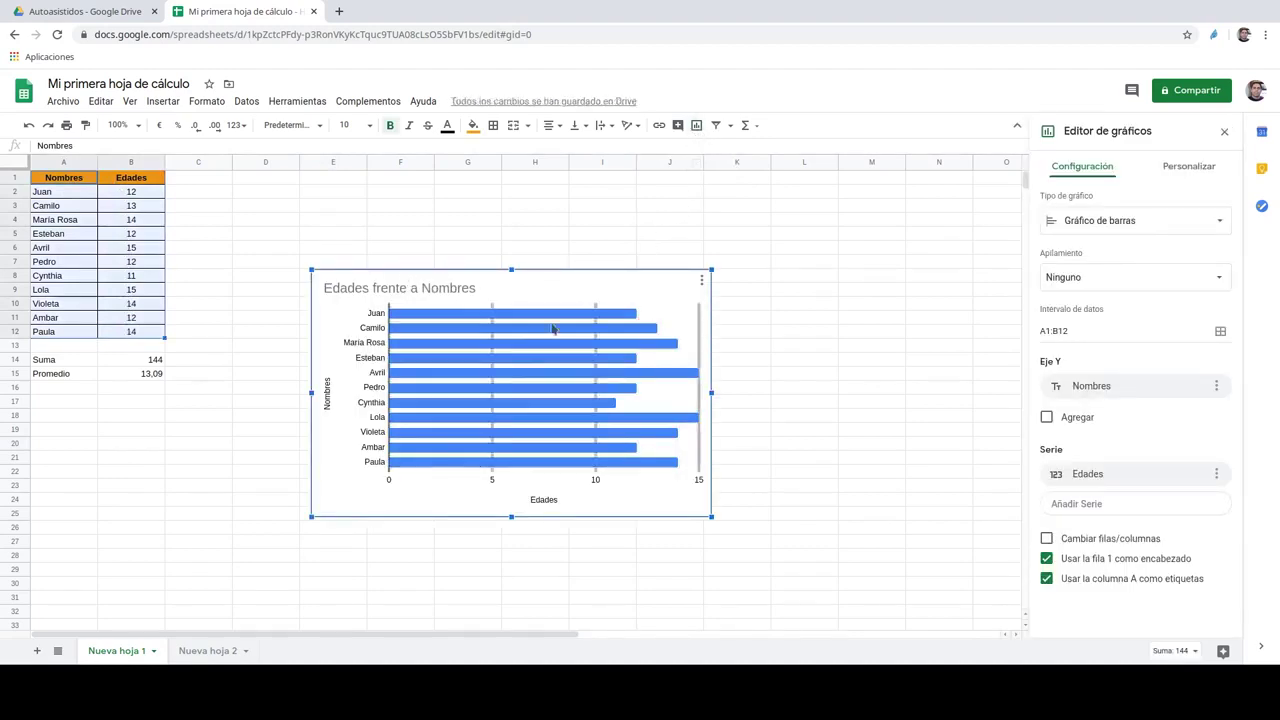
{"action": "left_click", "coordinate": [1199, 229]}
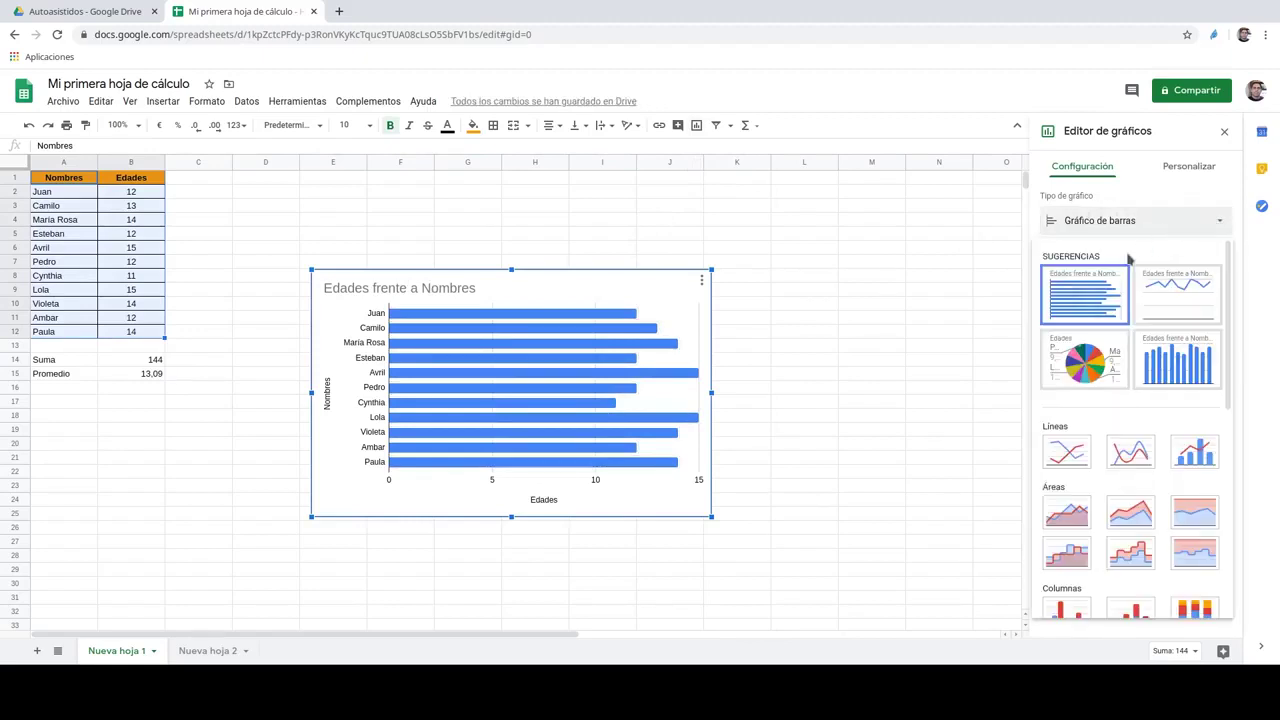
{"action": "left_click", "coordinate": [1077, 356]}
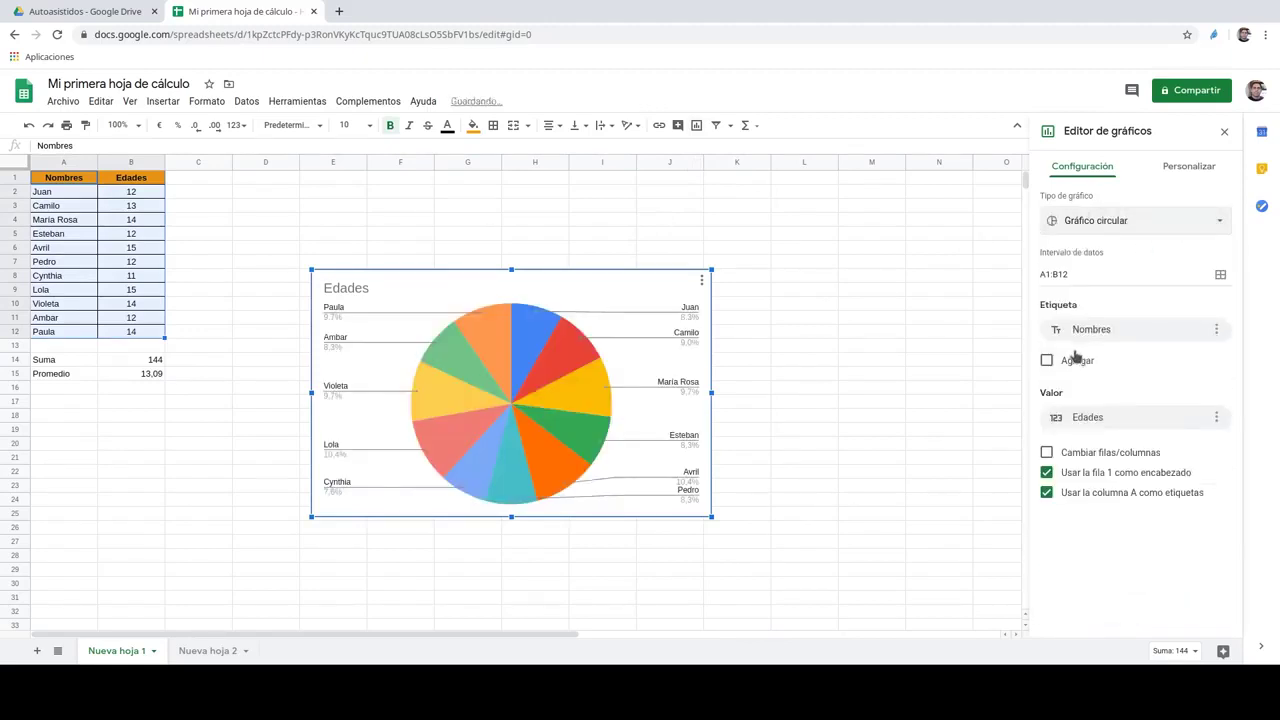
{"action": "left_click", "coordinate": [1217, 221]}
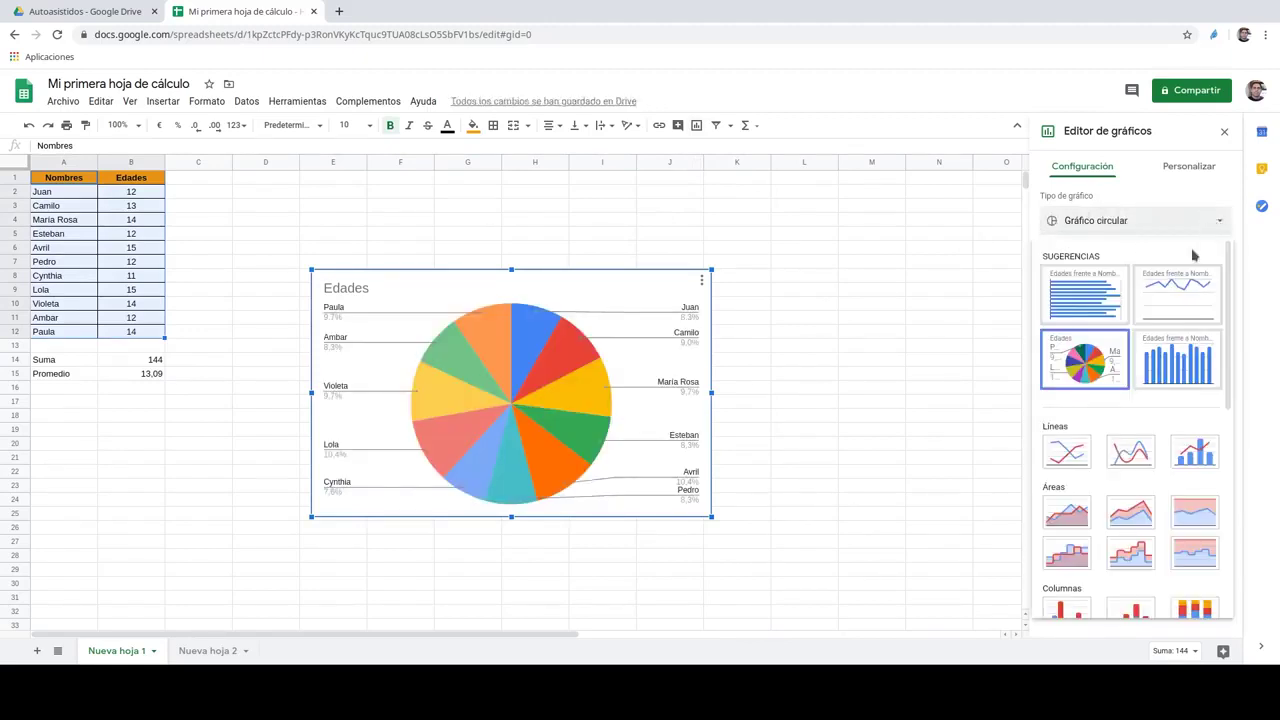
{"action": "left_click", "coordinate": [1179, 292]}
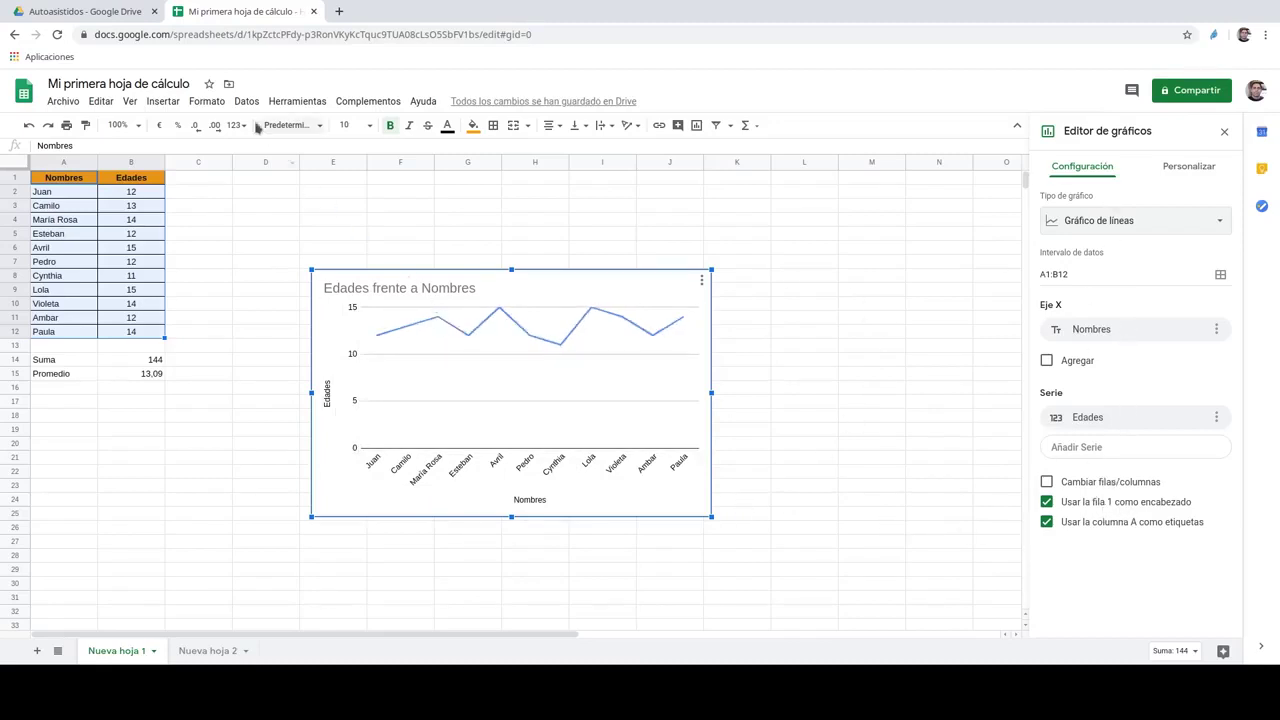
{"action": "left_click", "coordinate": [63, 102]}
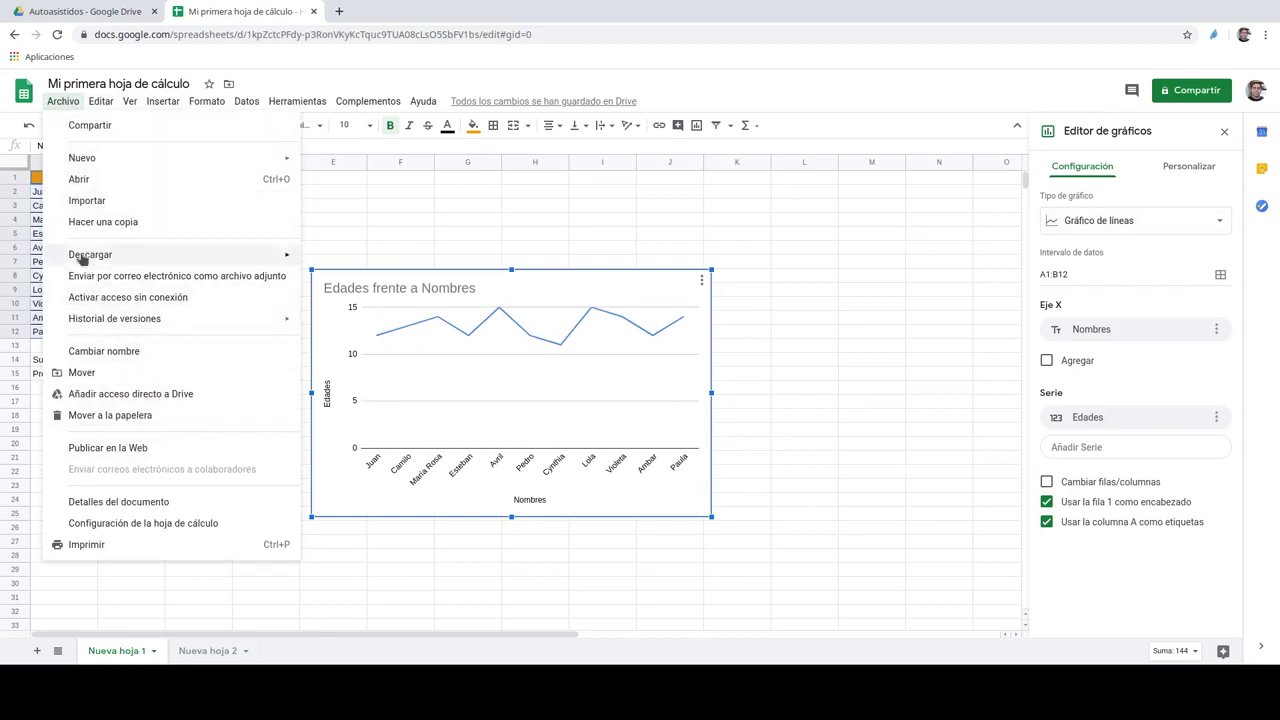
{"action": "mouse_move", "coordinate": [170, 255]}
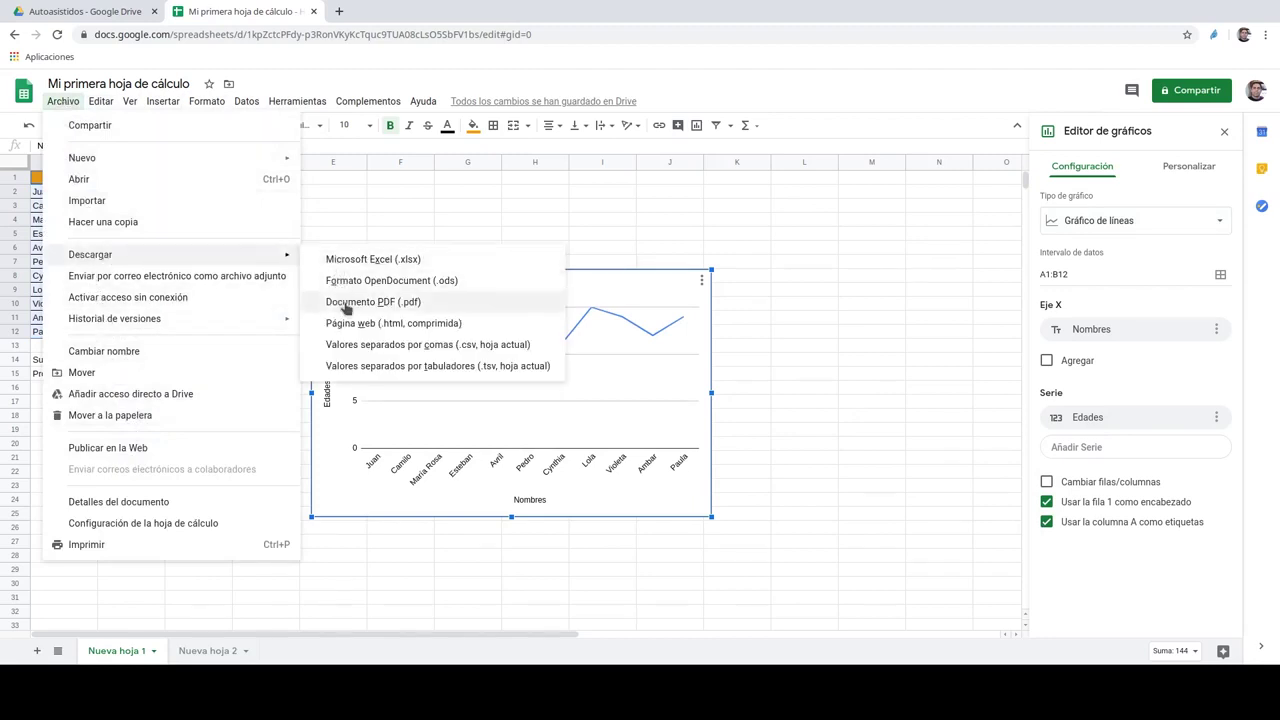
{"action": "mouse_move", "coordinate": [110, 104]}
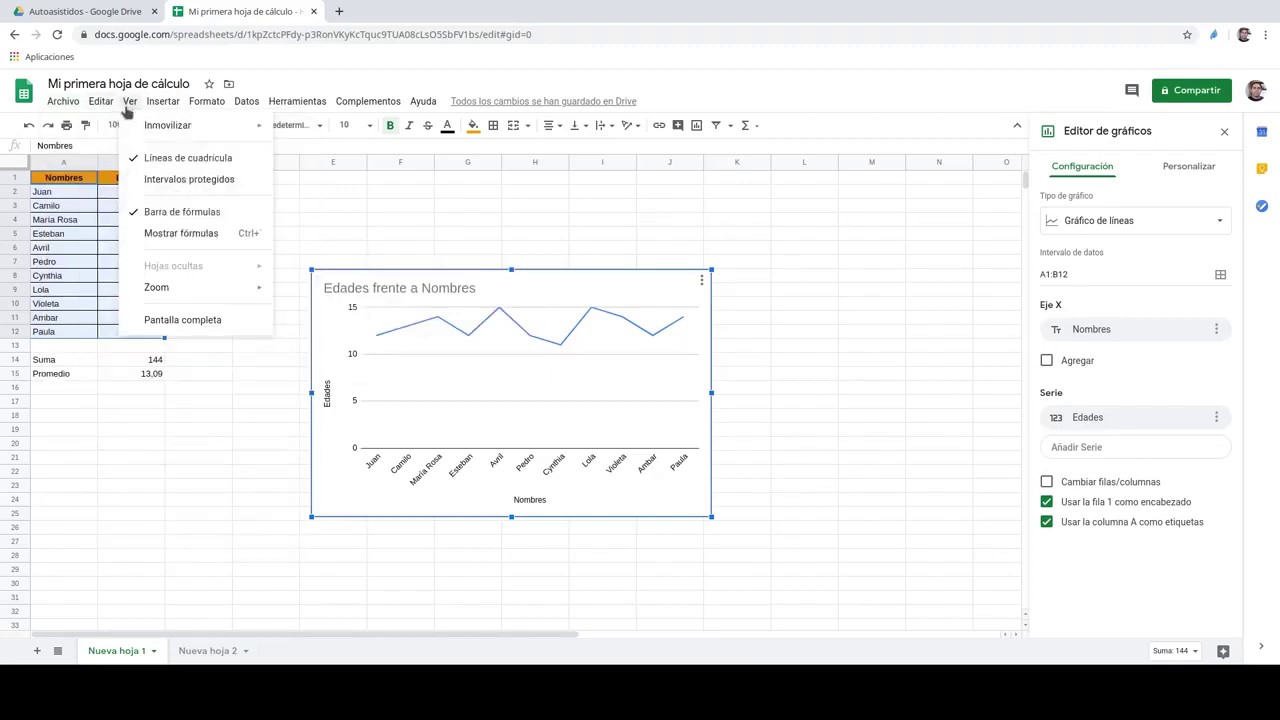
{"action": "mouse_move", "coordinate": [146, 130]}
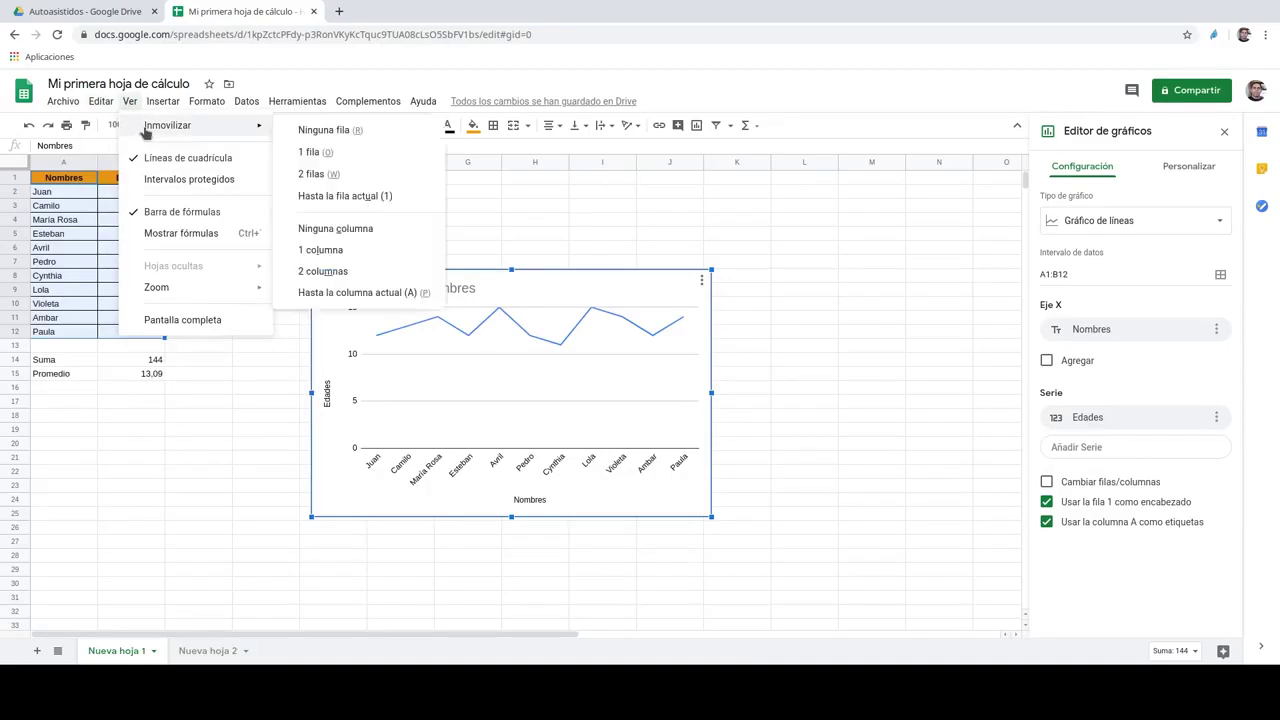
{"action": "left_click", "coordinate": [80, 192]}
Try to freeze the rows up to row 2 and test it by scrolling the sheet.
{"action": "left_click", "coordinate": [70, 196]}
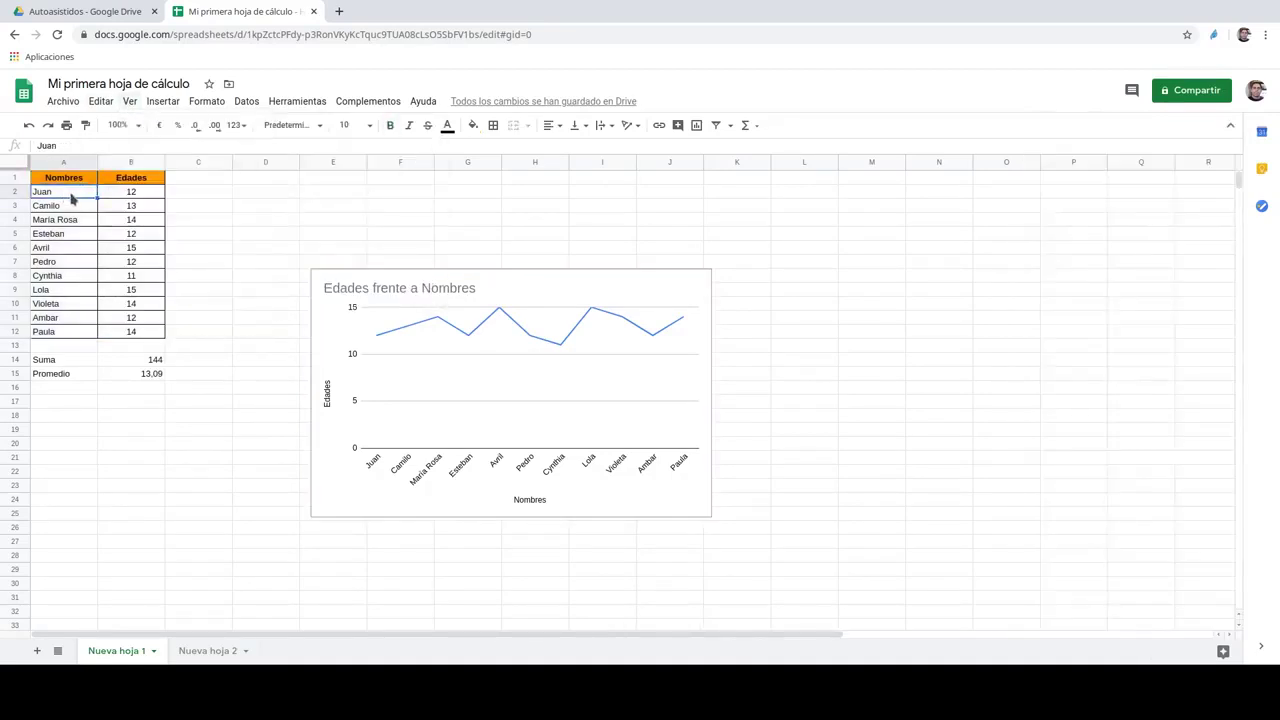
{"action": "left_click", "coordinate": [130, 102]}
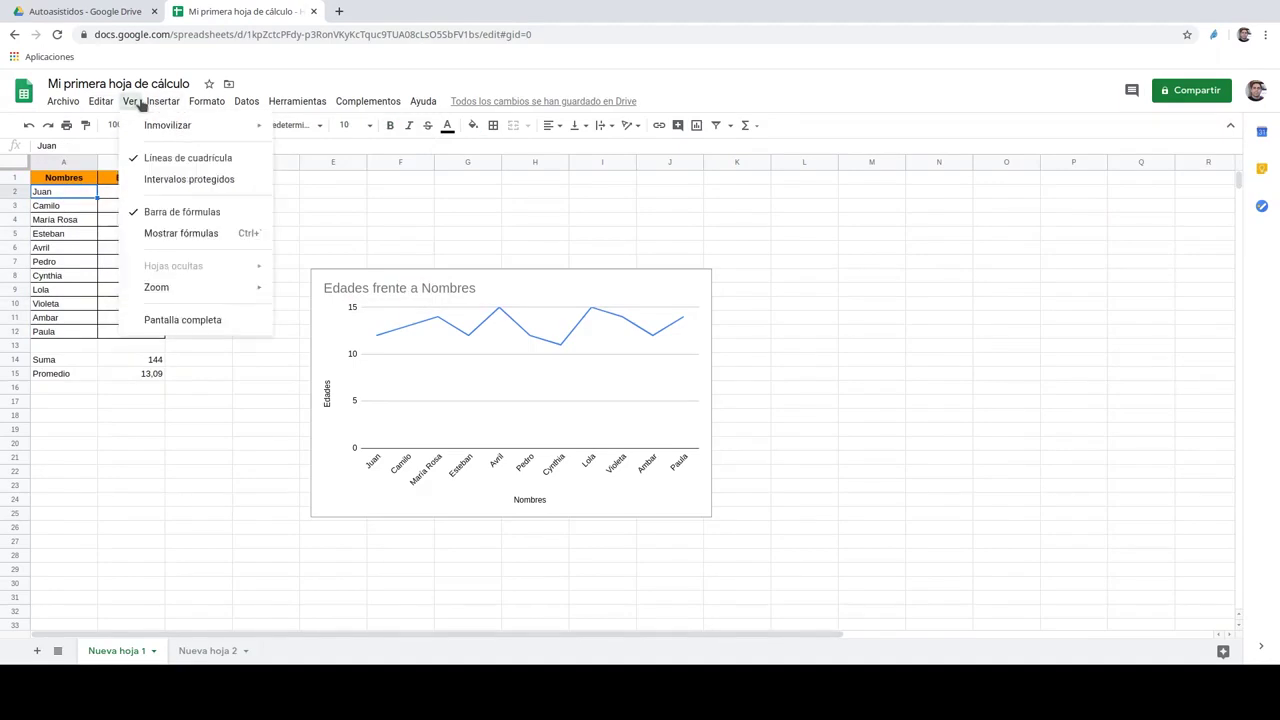
{"action": "mouse_move", "coordinate": [185, 126]}
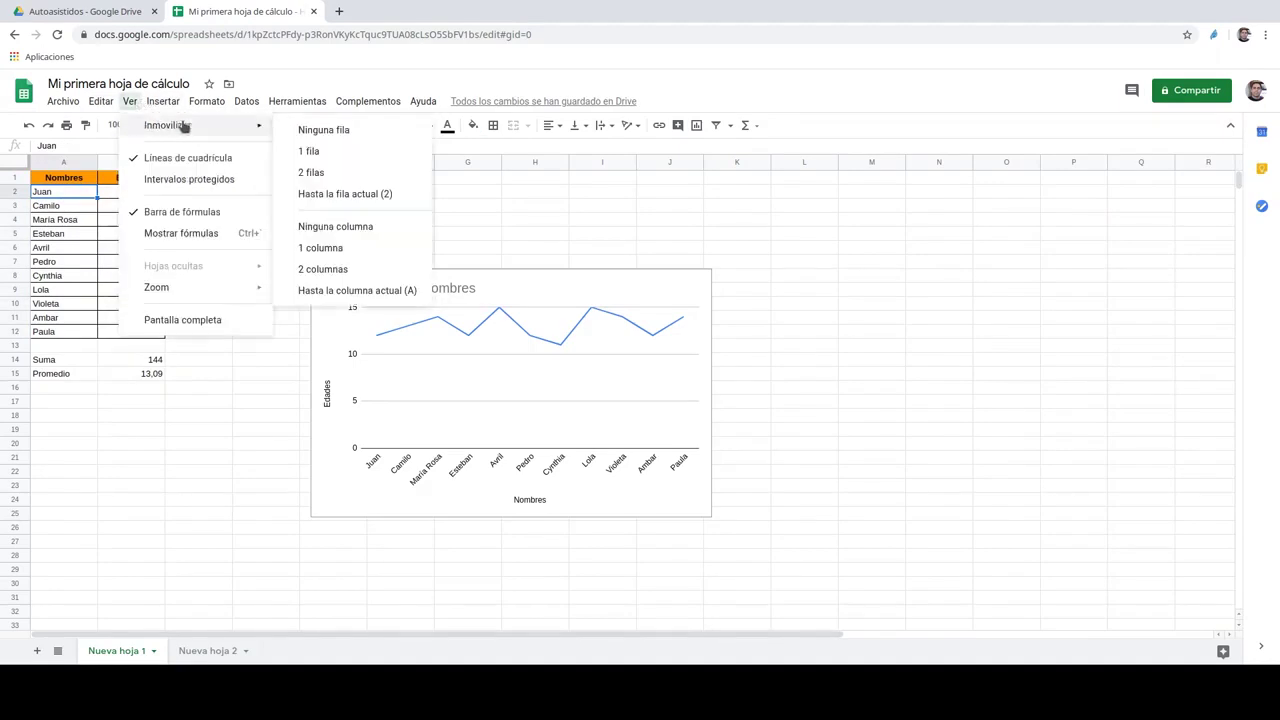
{"action": "left_click", "coordinate": [312, 196]}
{"action": "left_click", "coordinate": [205, 224]}
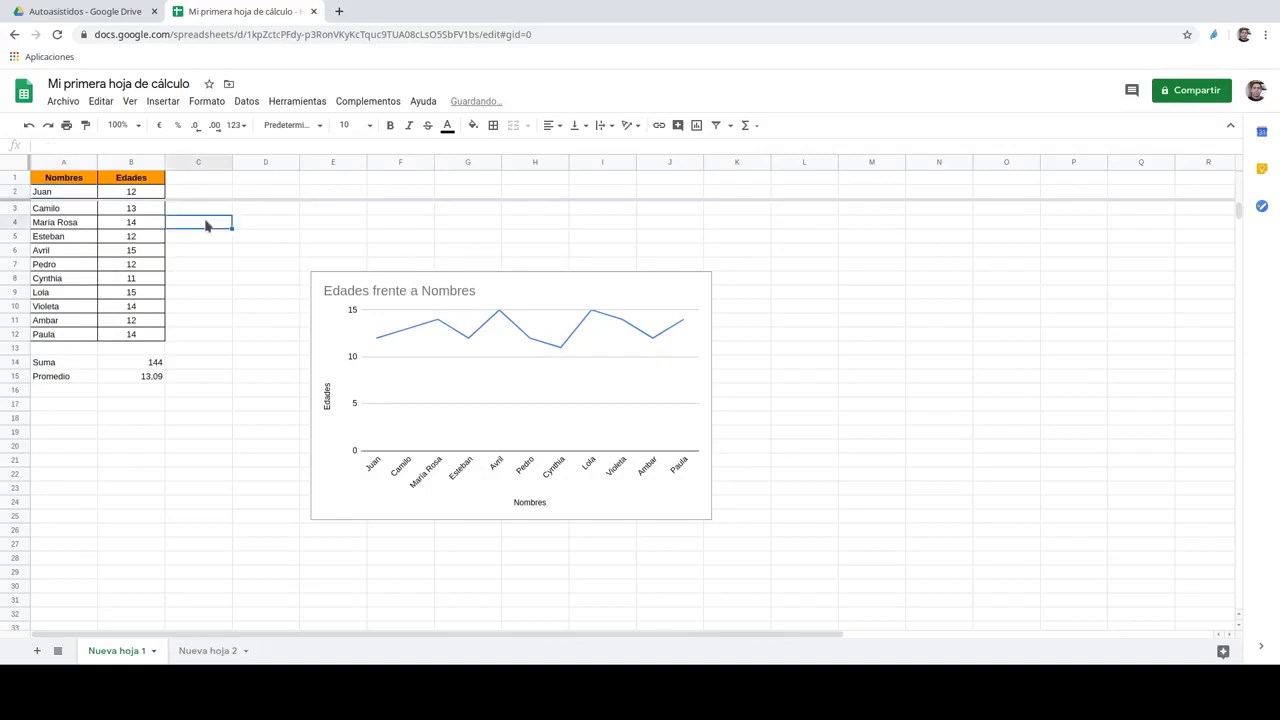
{"action": "scroll", "coordinate": [204, 224], "scroll_direction": "down", "scroll_amount": 3}
{"action": "scroll", "coordinate": [203, 224], "scroll_direction": "up", "scroll_amount": 3}
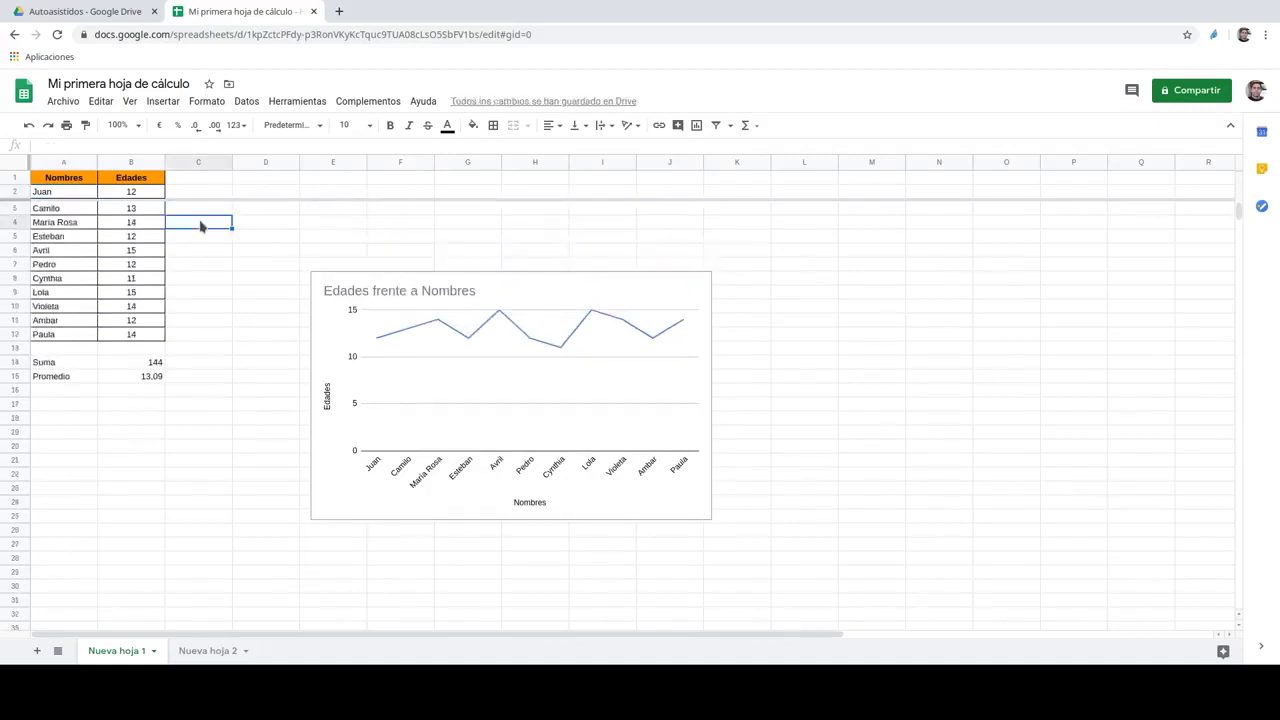
{"action": "key", "text": "ctrl+z"}
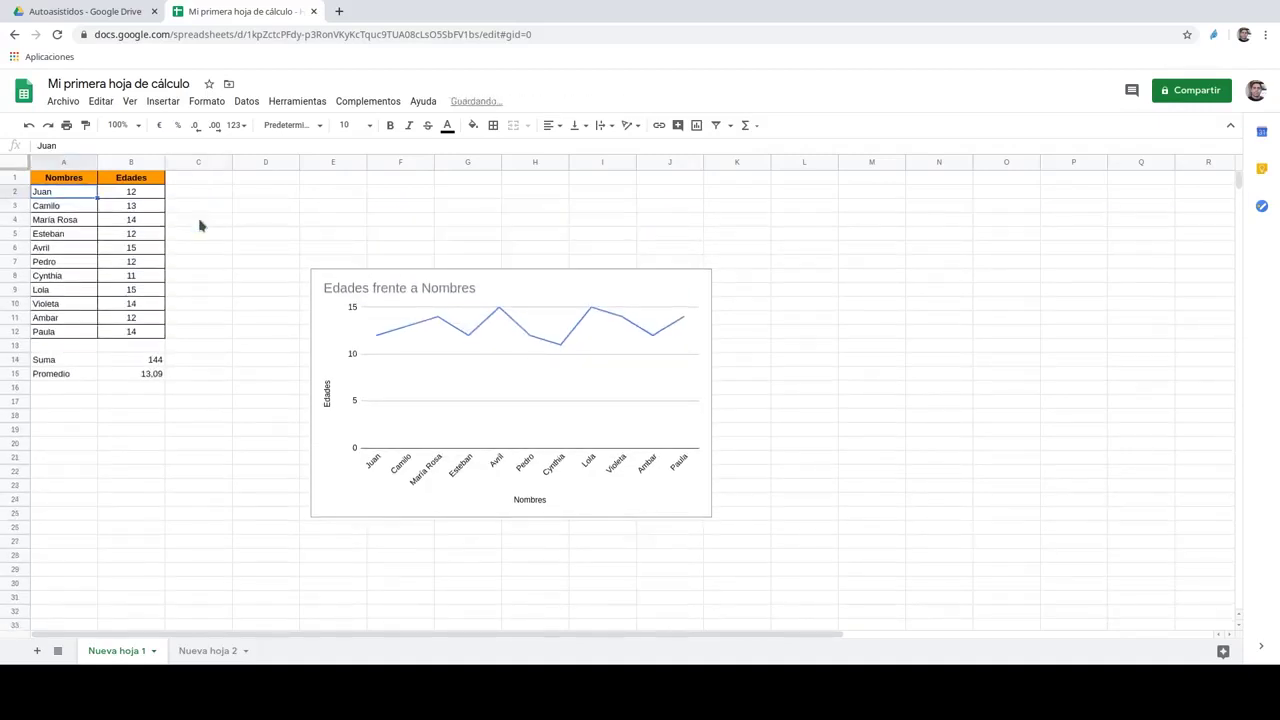
Freeze the header row with Nombres and Edades, up to row 1.
{"action": "left_click", "coordinate": [86, 182]}
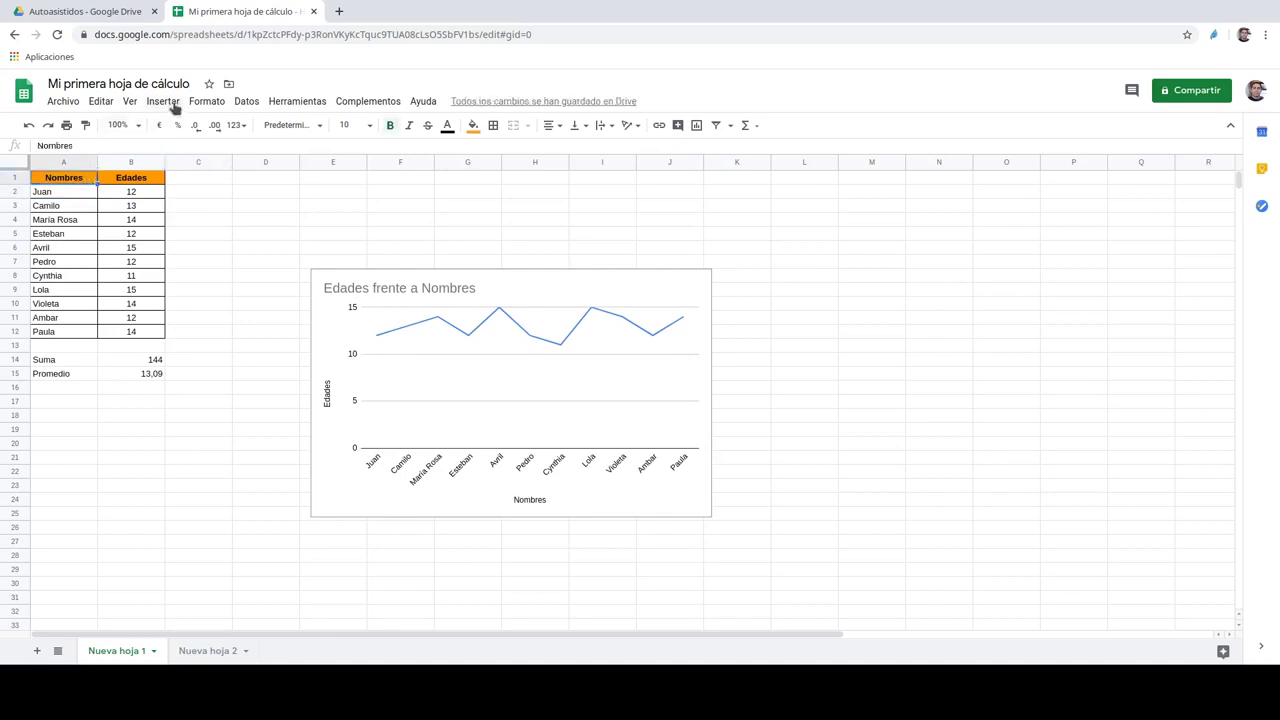
{"action": "left_click", "coordinate": [130, 101]}
{"action": "mouse_move", "coordinate": [255, 126]}
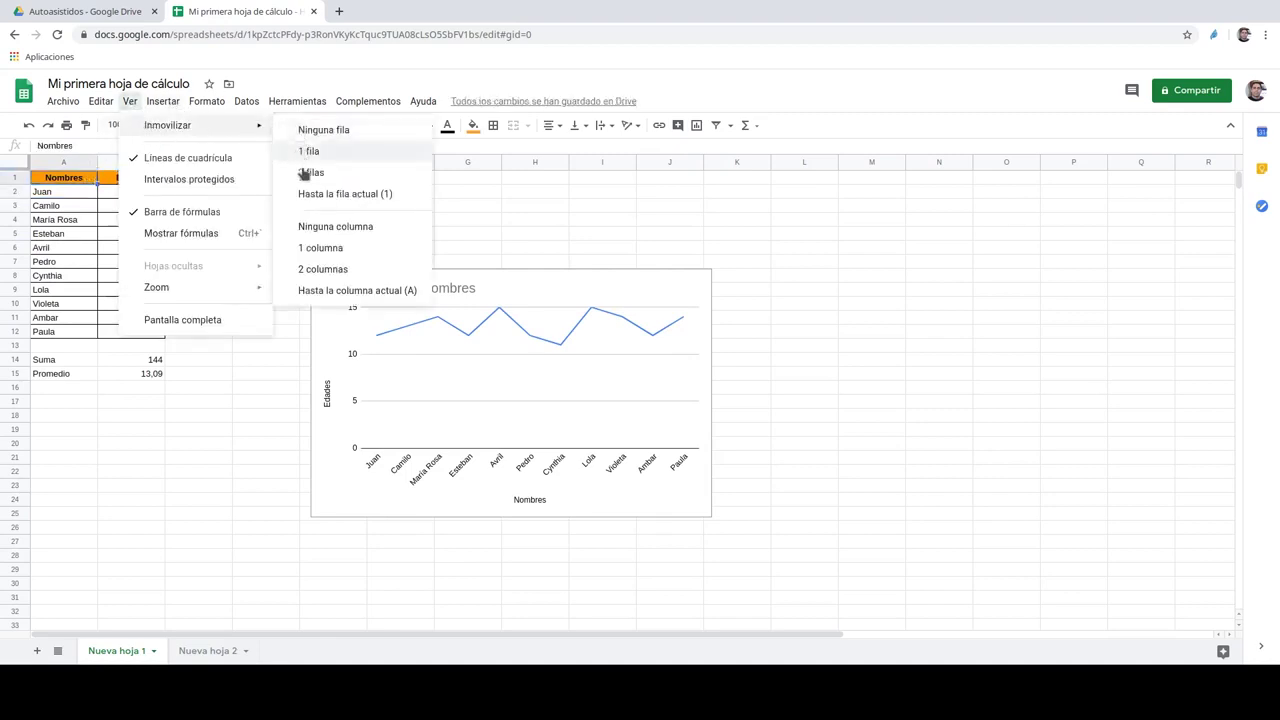
{"action": "left_click", "coordinate": [310, 194]}
{"action": "scroll", "coordinate": [230, 237], "scroll_direction": "down", "scroll_amount": 2}
{"action": "scroll", "coordinate": [235, 235], "scroll_direction": "down", "scroll_amount": 1}
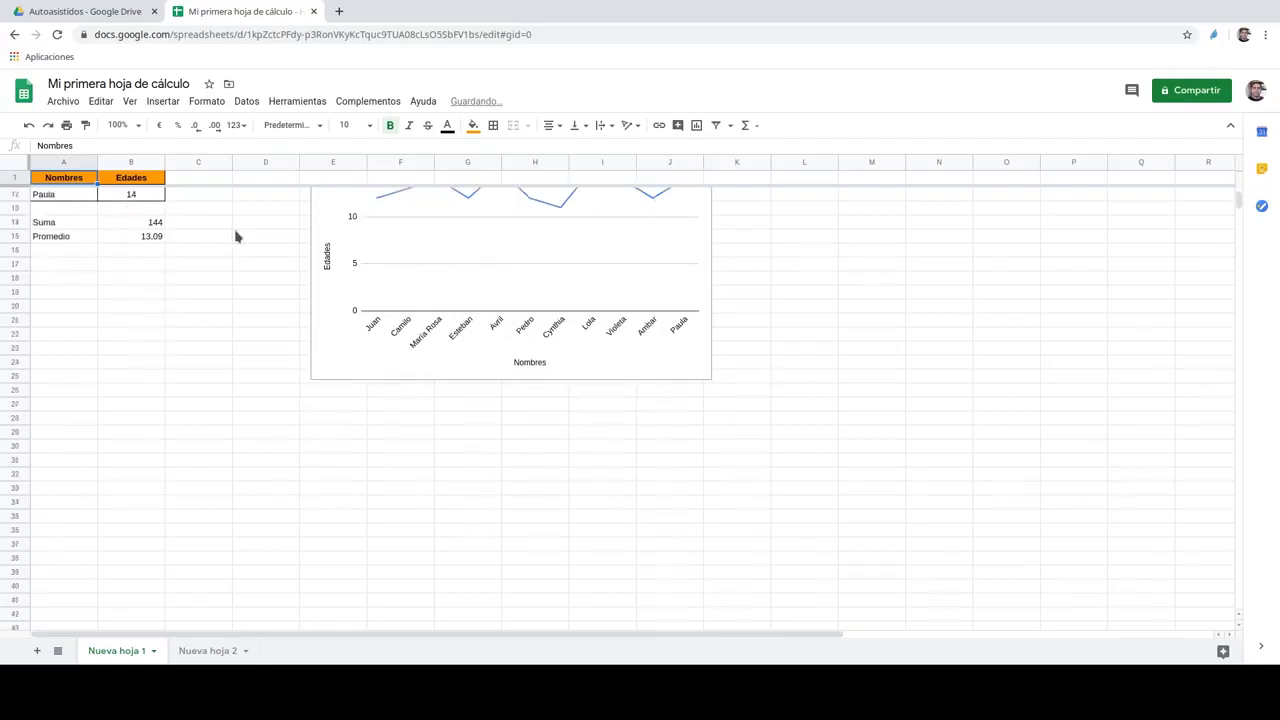
{"action": "scroll", "coordinate": [230, 233], "scroll_direction": "up", "scroll_amount": 3}
{"action": "scroll", "coordinate": [225, 231], "scroll_direction": "down", "scroll_amount": 3}
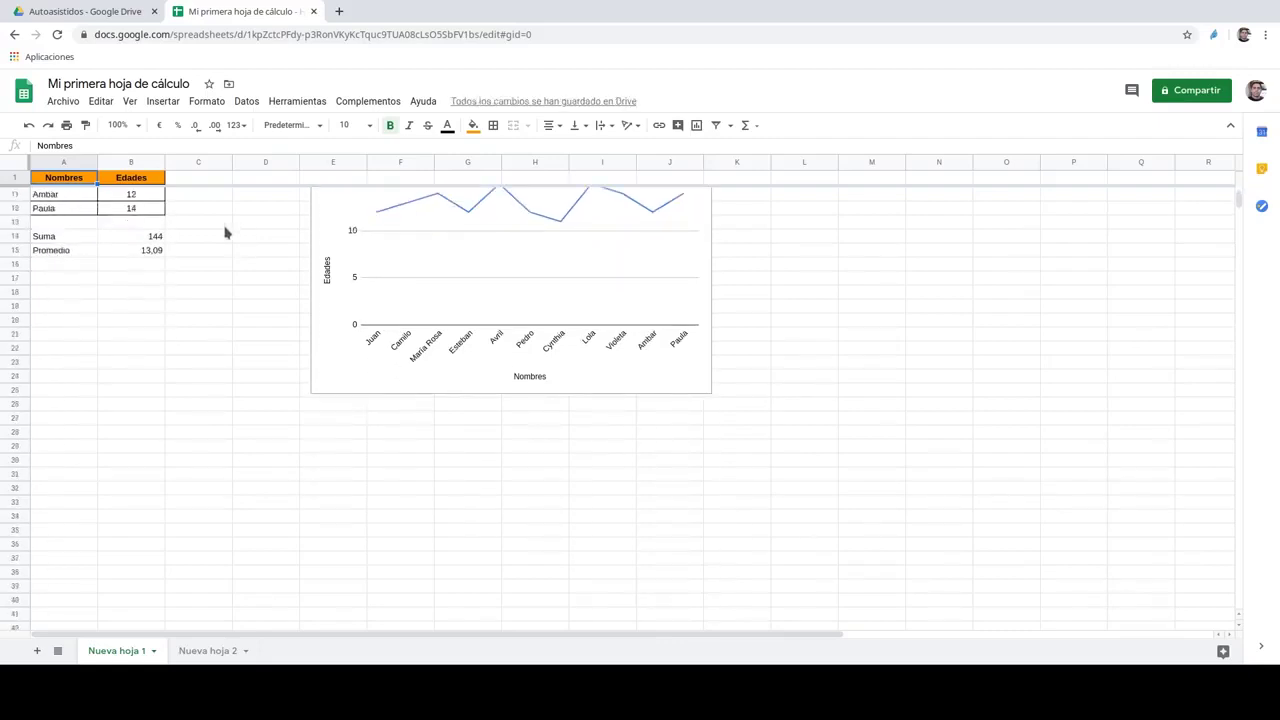
{"action": "scroll", "coordinate": [225, 231], "scroll_direction": "up", "scroll_amount": 4}
{"action": "left_click", "coordinate": [225, 234]}
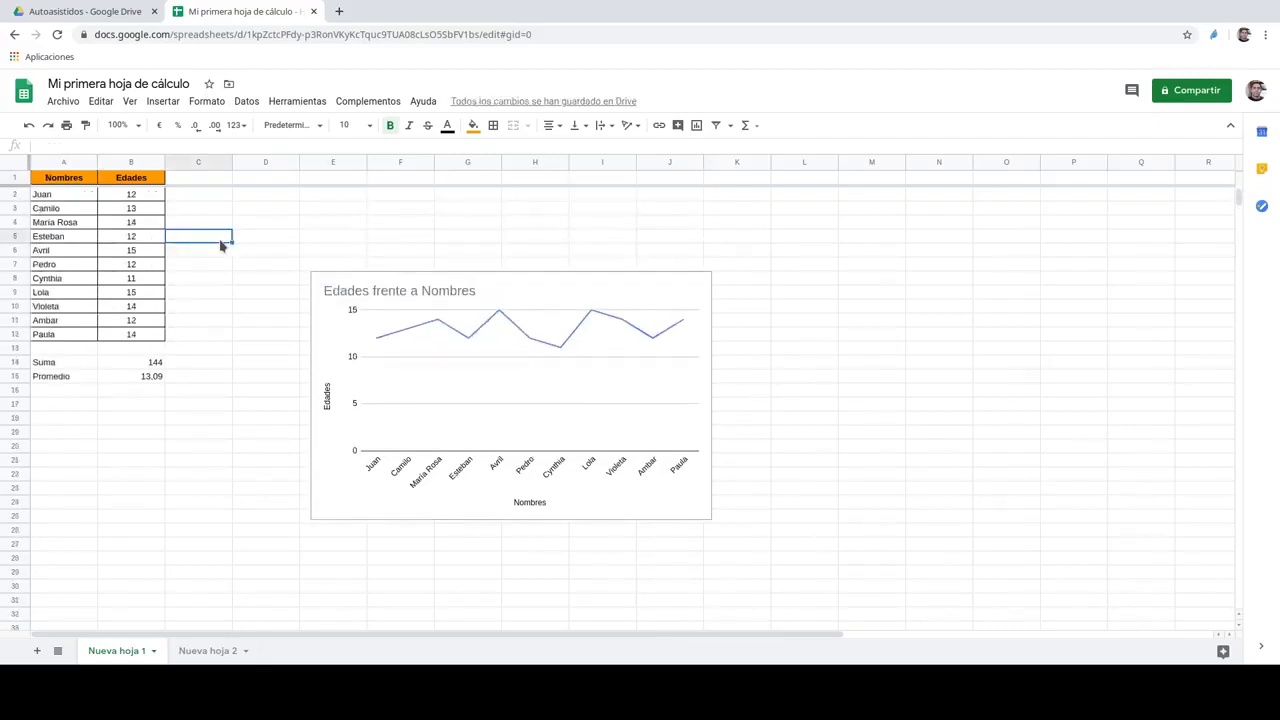
Try to sort the sheet by column A from A to Z.
{"action": "left_click", "coordinate": [45, 182]}
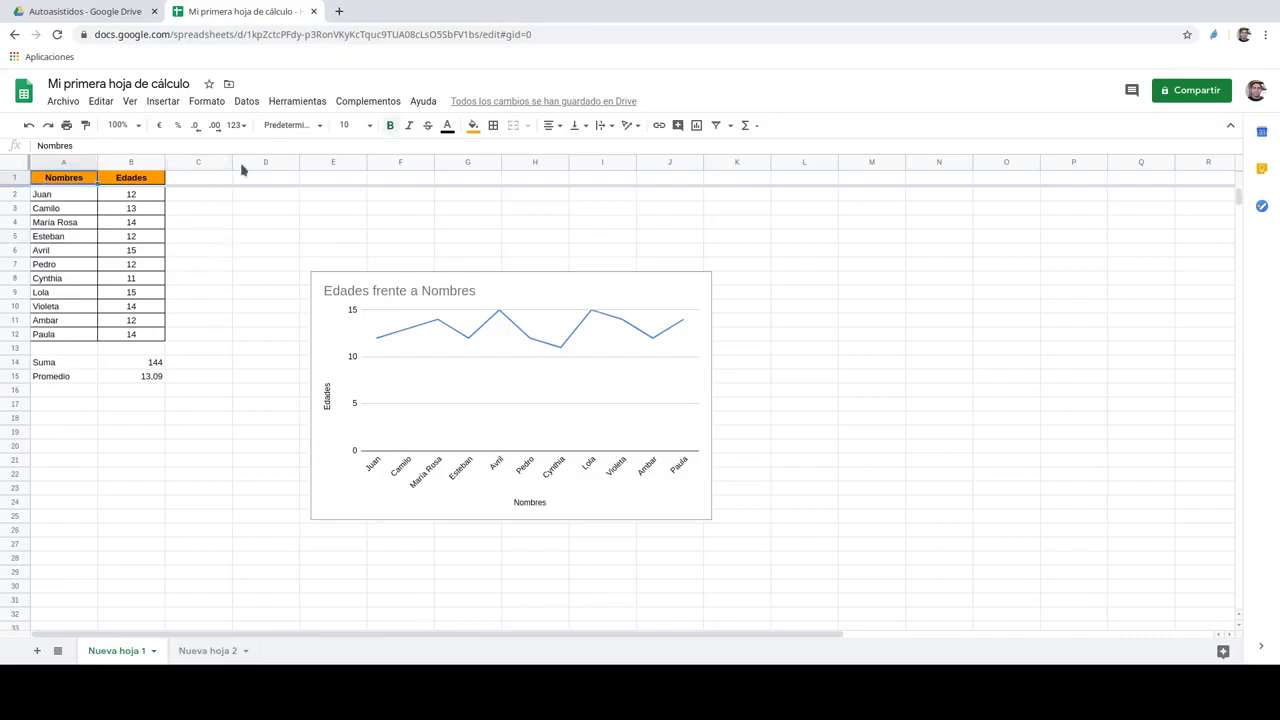
{"action": "left_click", "coordinate": [245, 102]}
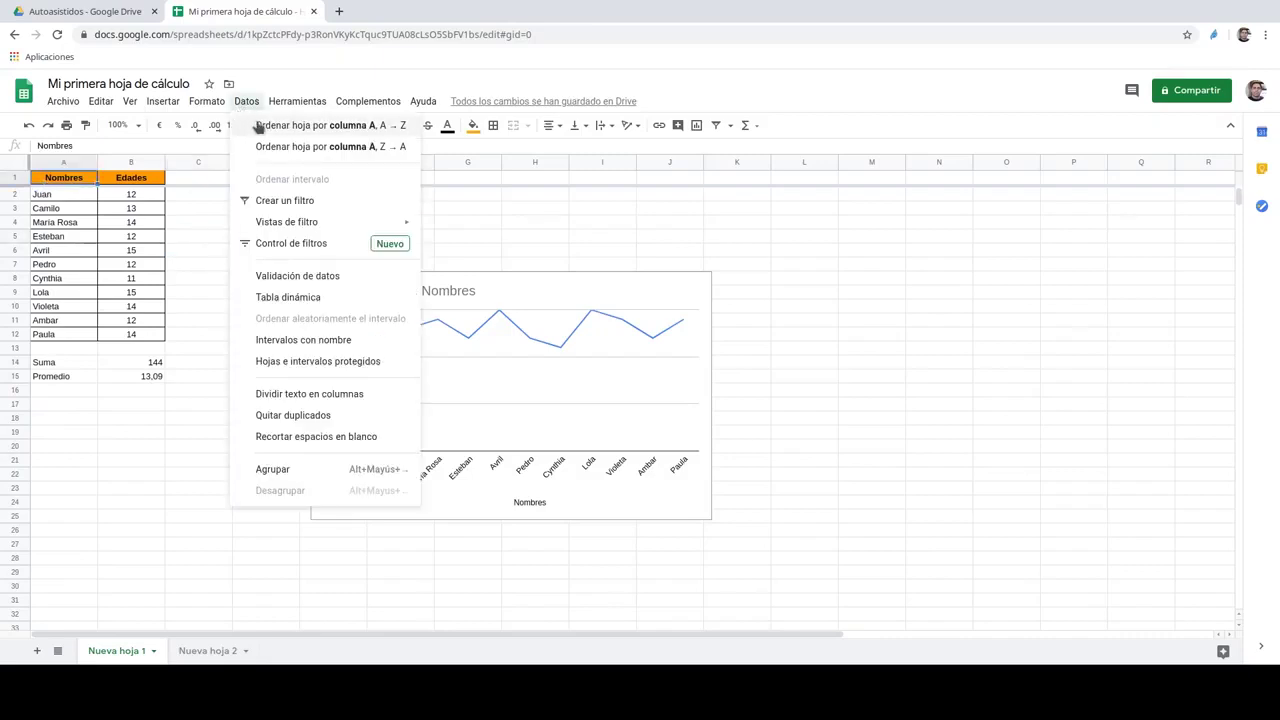
{"action": "left_click", "coordinate": [265, 126]}
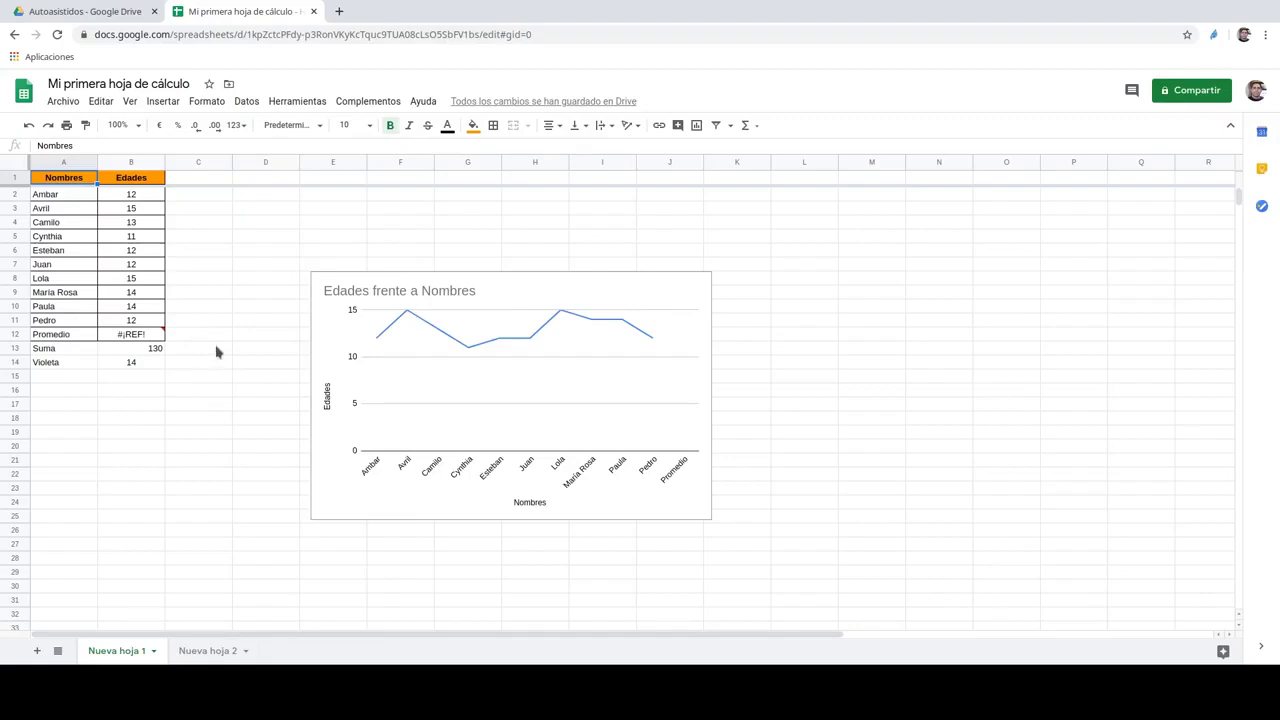
{"action": "key", "text": "ctrl+z"}
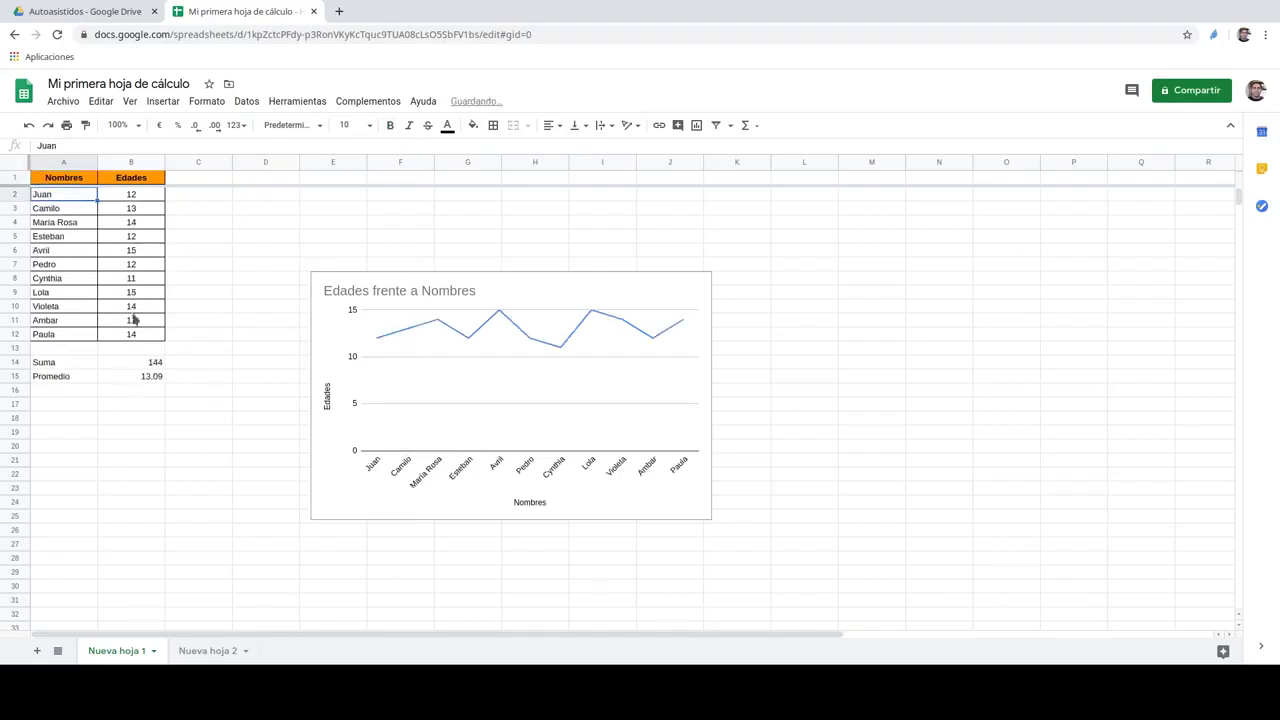
Try to sort the table data in A2:B12 in ascending order by the ages in column B.
{"action": "left_click_drag", "start_coordinate": [131, 334], "coordinate": [52, 183]}
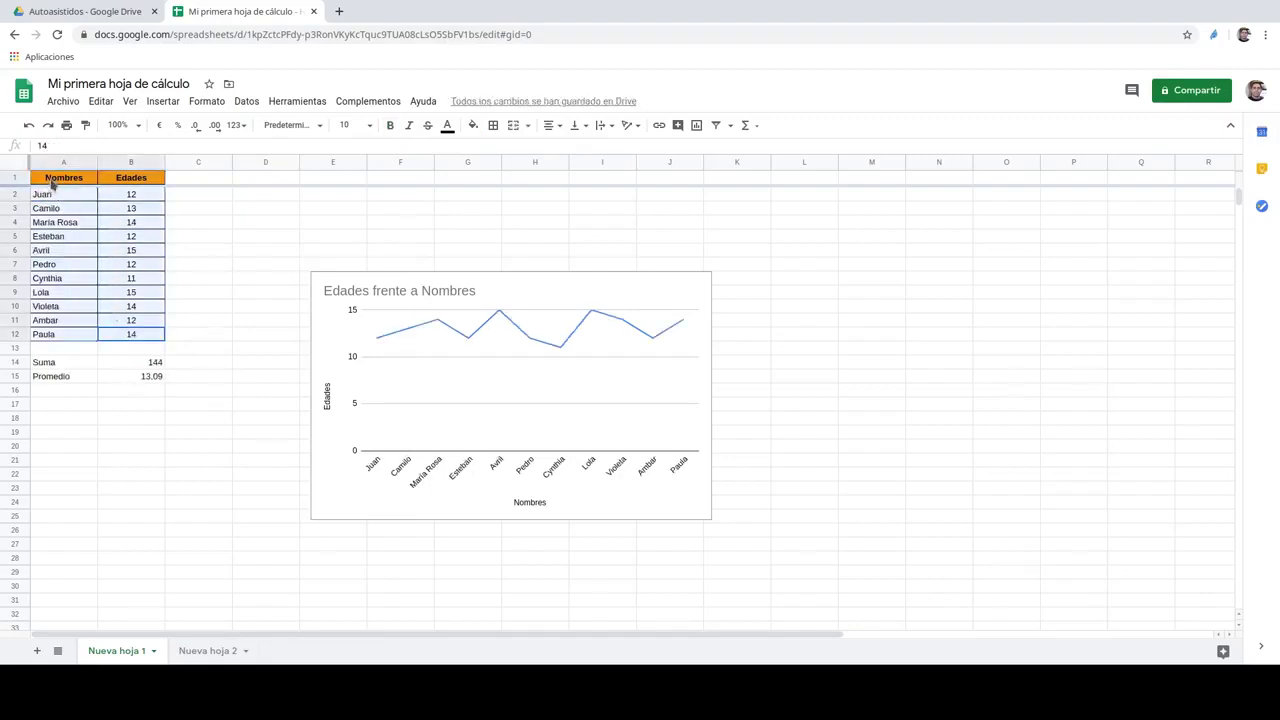
{"action": "left_click", "coordinate": [246, 101]}
{"action": "left_click", "coordinate": [300, 125]}
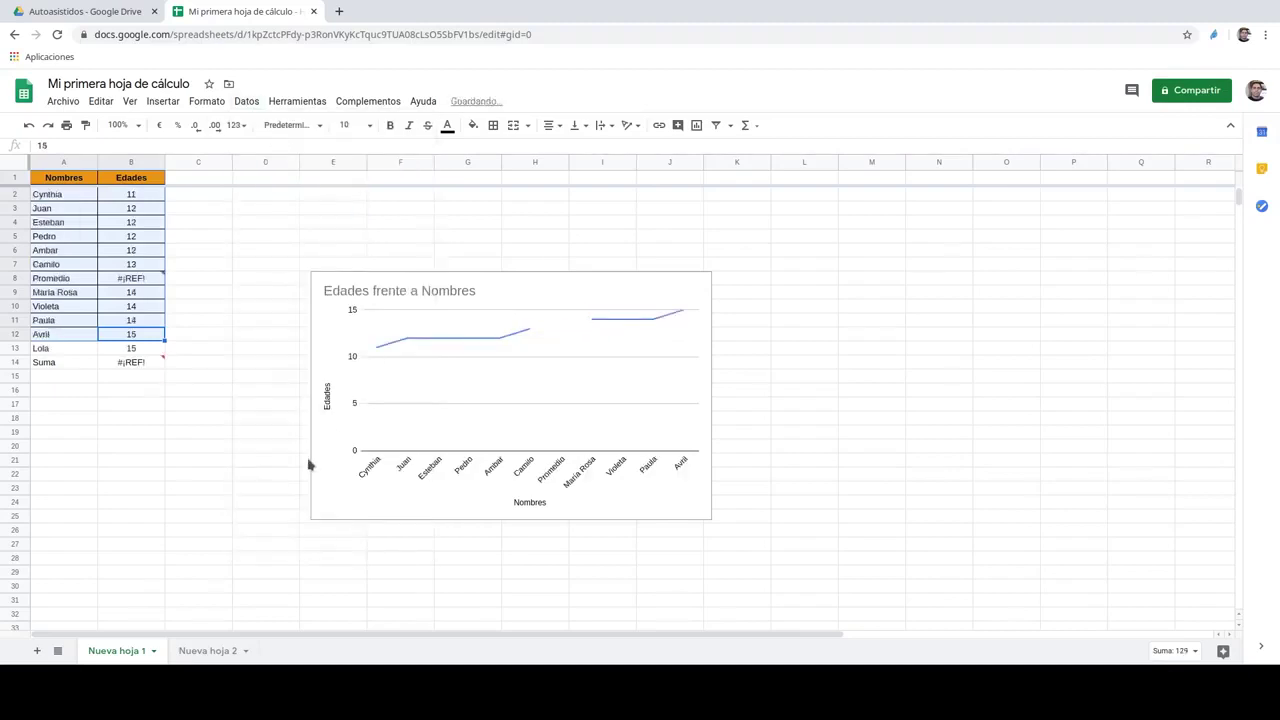
{"action": "key", "text": "ctrl+z"}
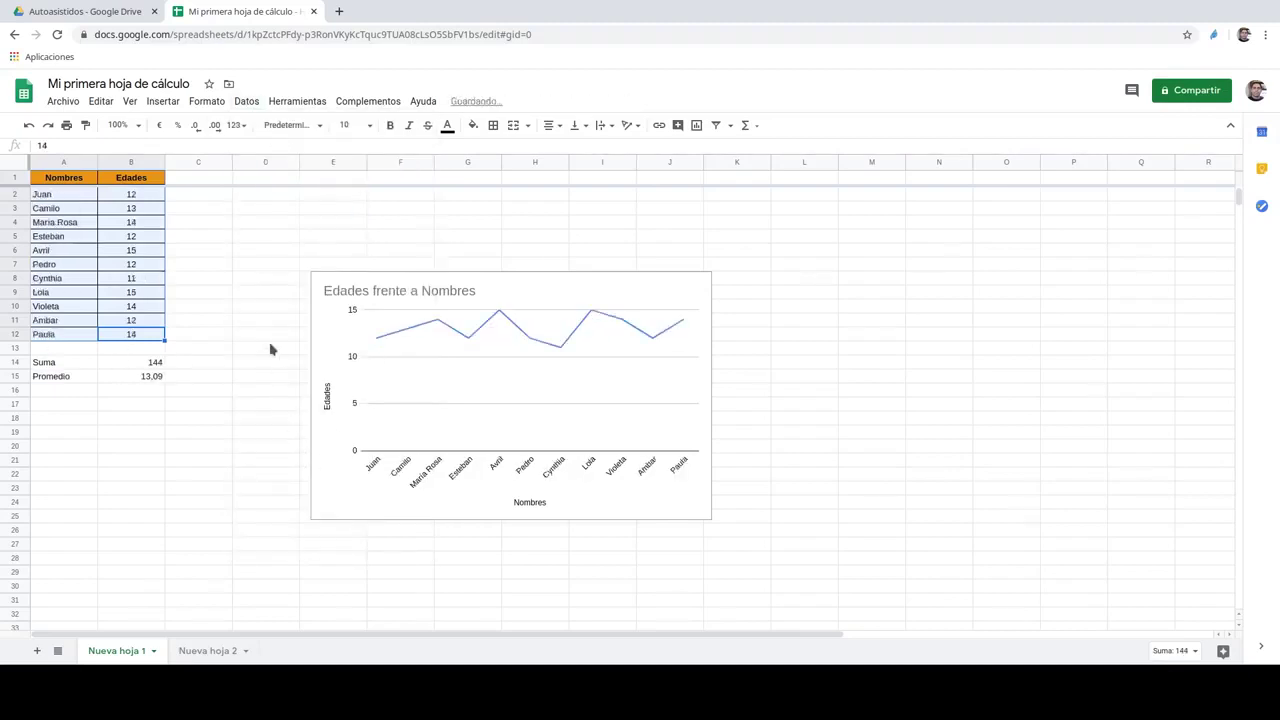
Try a filter on the empty cell D13 and view its sorting and filtering options.
{"action": "left_click", "coordinate": [257, 349]}
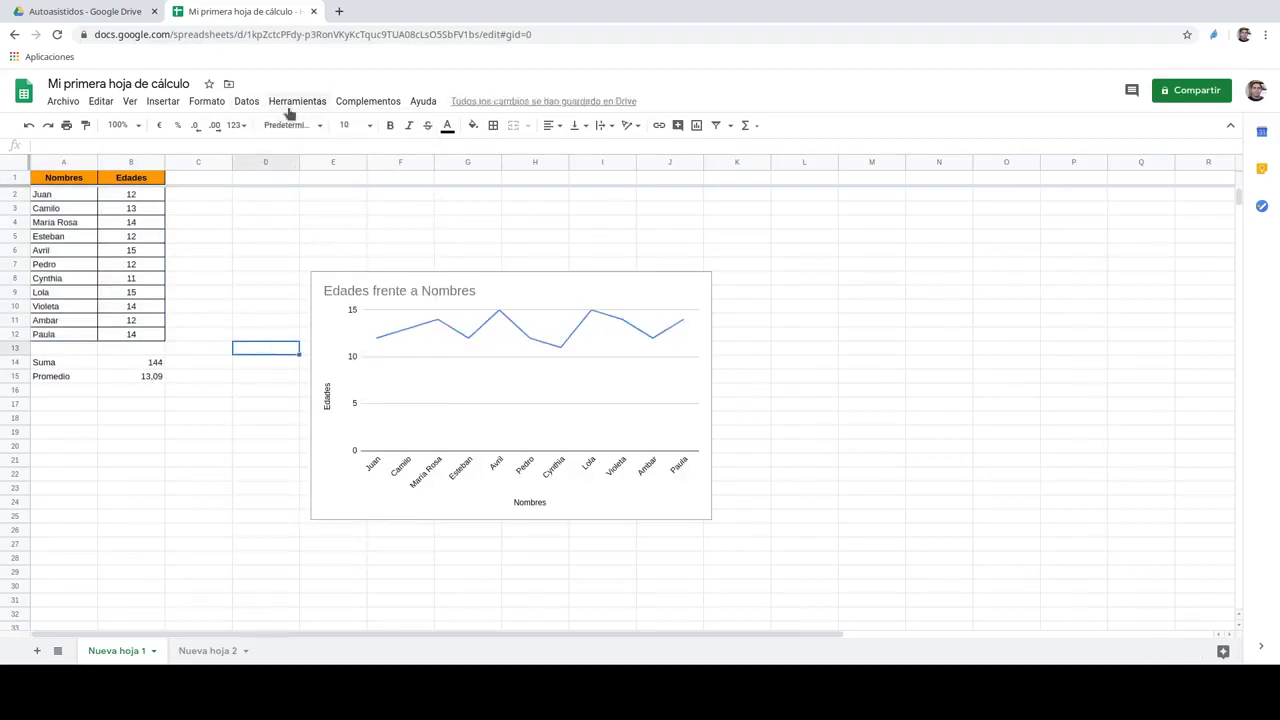
{"action": "left_click", "coordinate": [247, 102]}
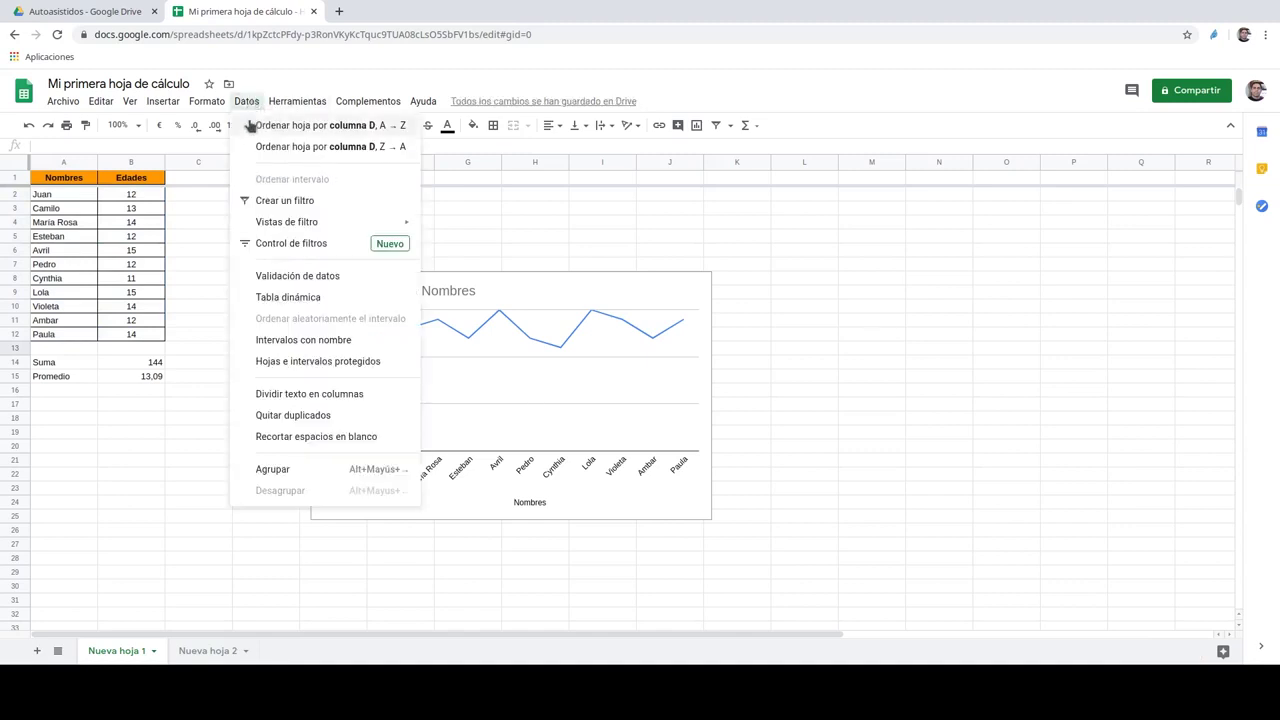
{"action": "left_click", "coordinate": [269, 203]}
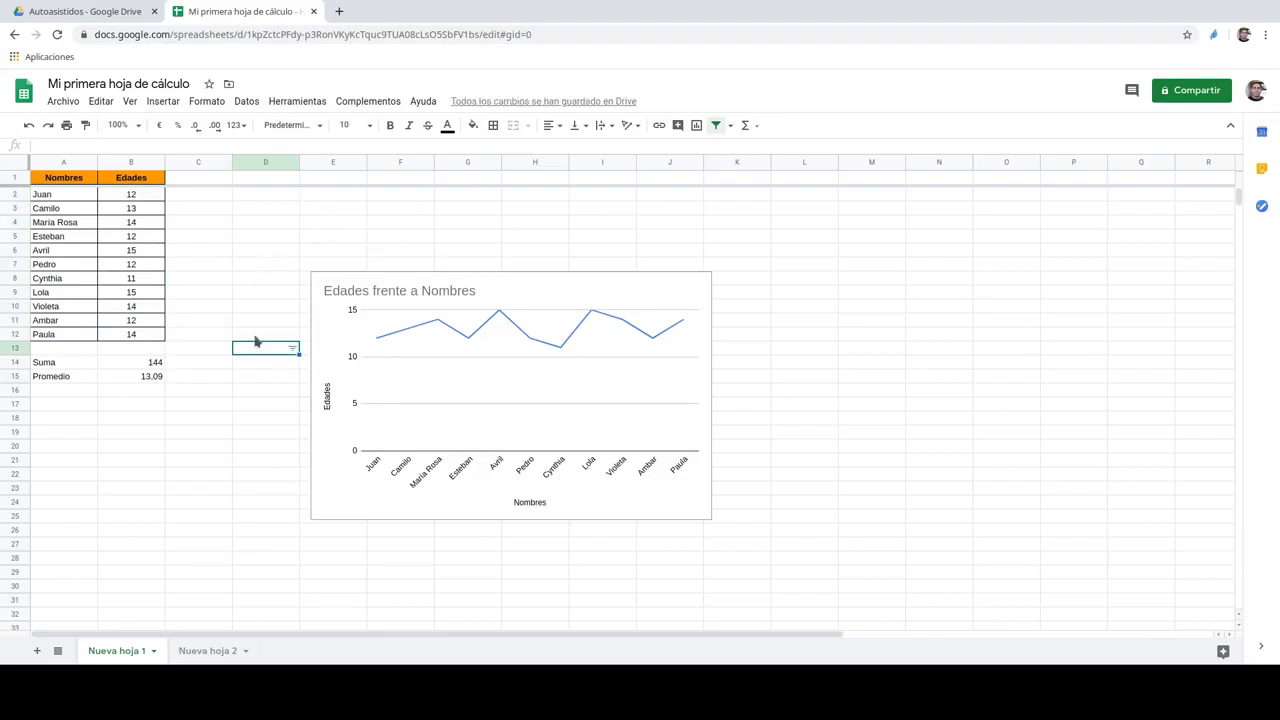
{"action": "left_click", "coordinate": [253, 380]}
{"action": "left_click", "coordinate": [293, 348]}
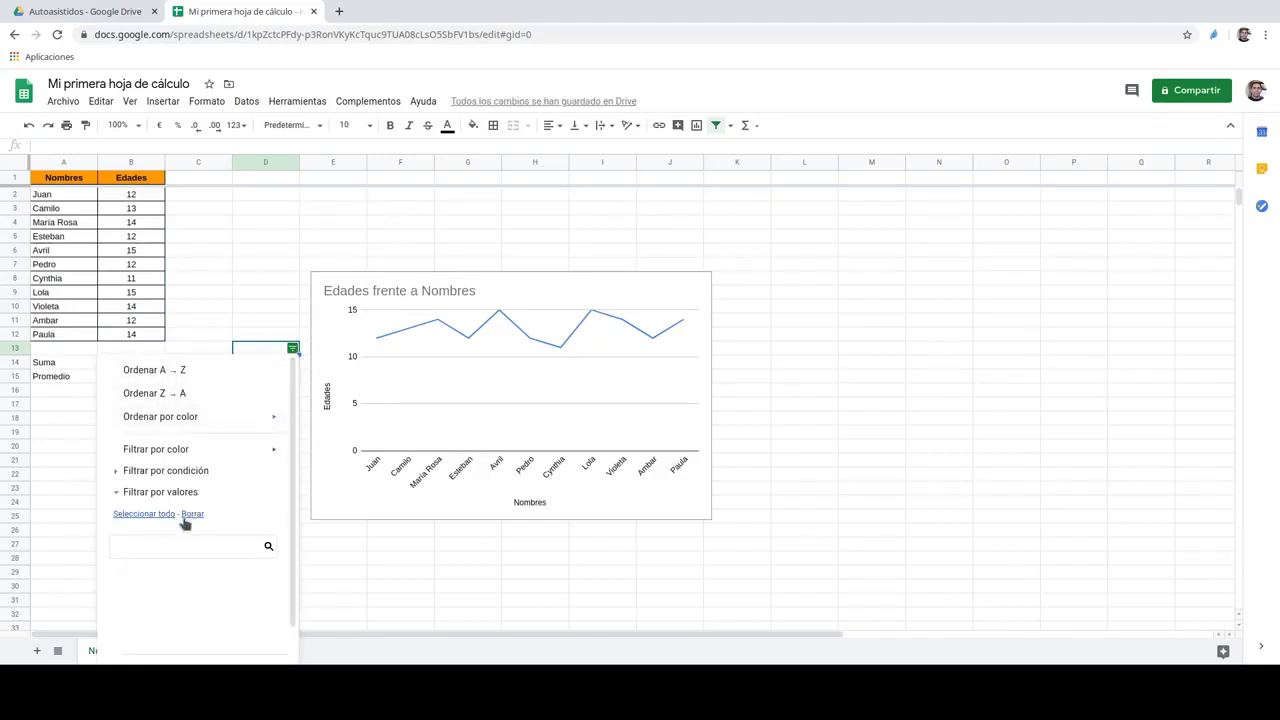
{"action": "left_click", "coordinate": [280, 297]}
{"action": "left_click", "coordinate": [293, 348]}
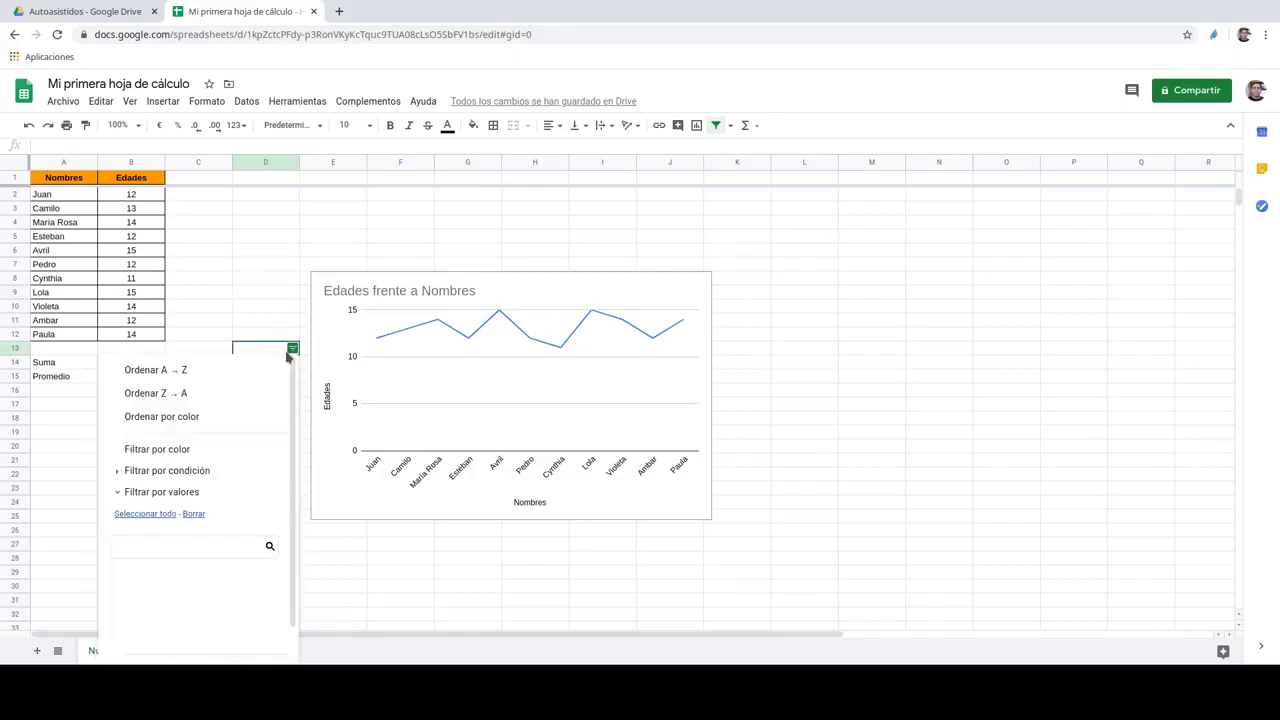
{"action": "left_click", "coordinate": [248, 102]}
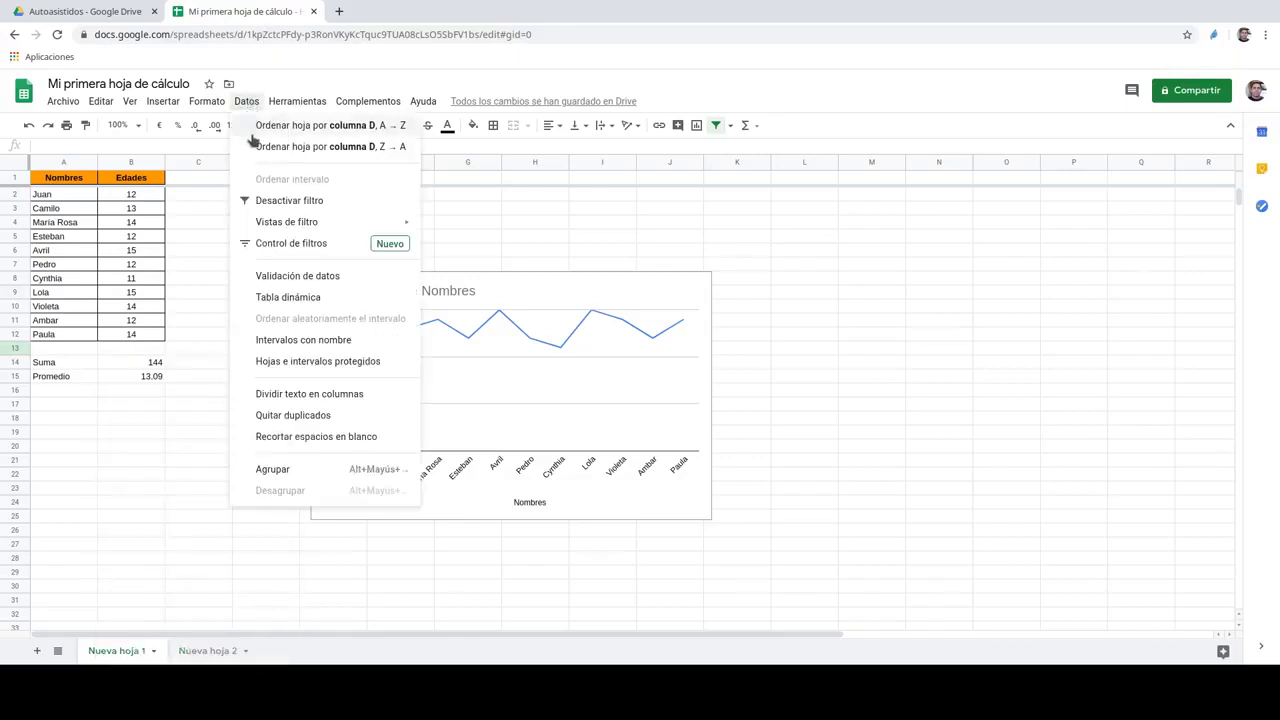
{"action": "left_click", "coordinate": [262, 201]}
{"action": "left_click", "coordinate": [246, 101]}
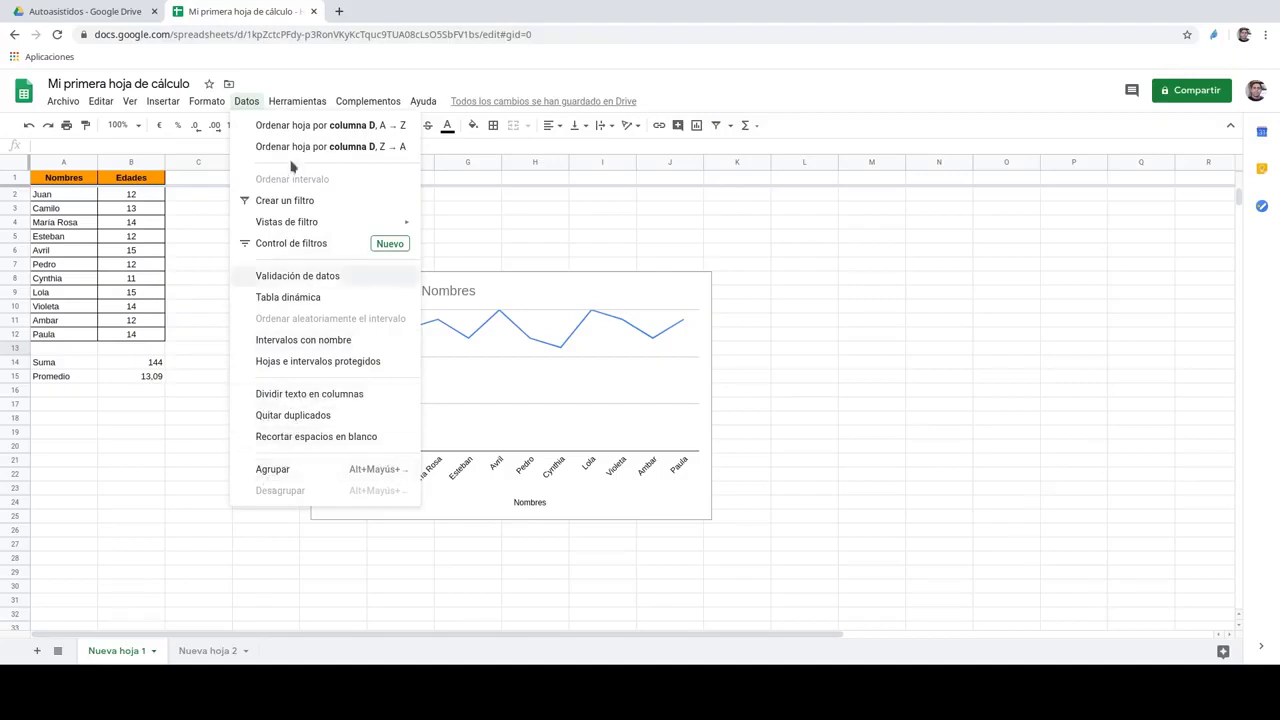
{"action": "mouse_move", "coordinate": [295, 104]}
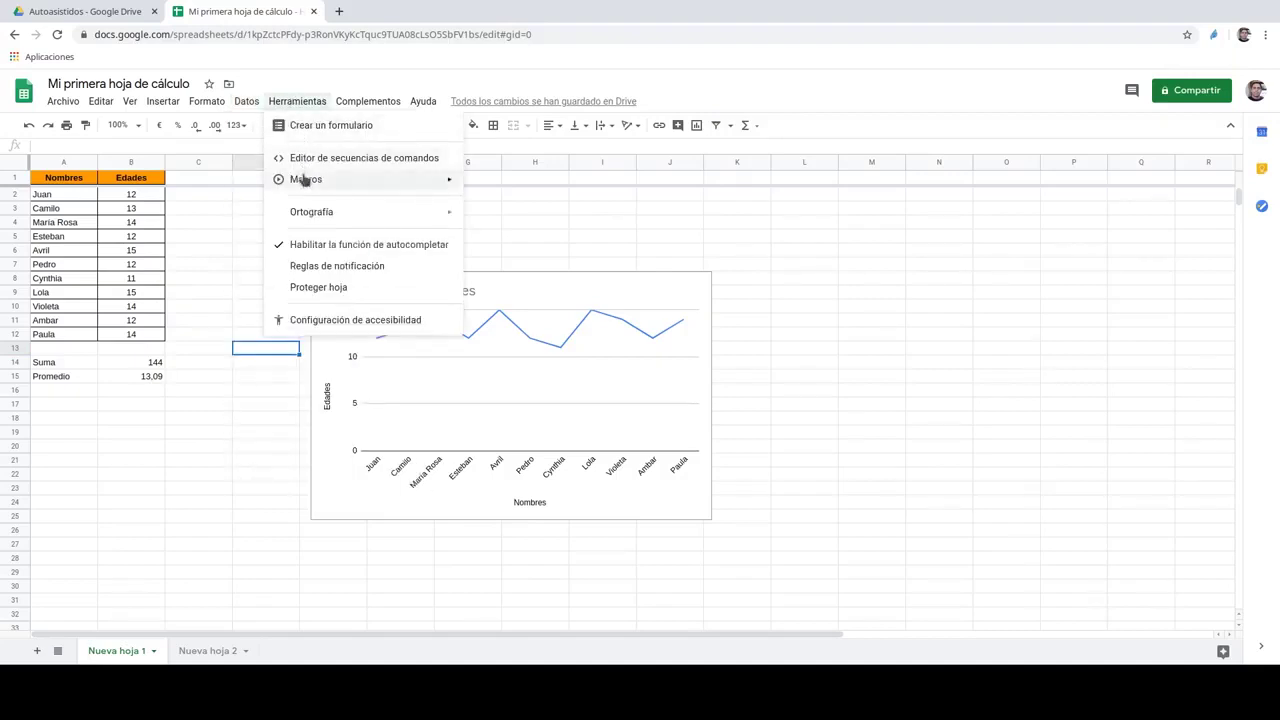
{"action": "mouse_move", "coordinate": [305, 183]}
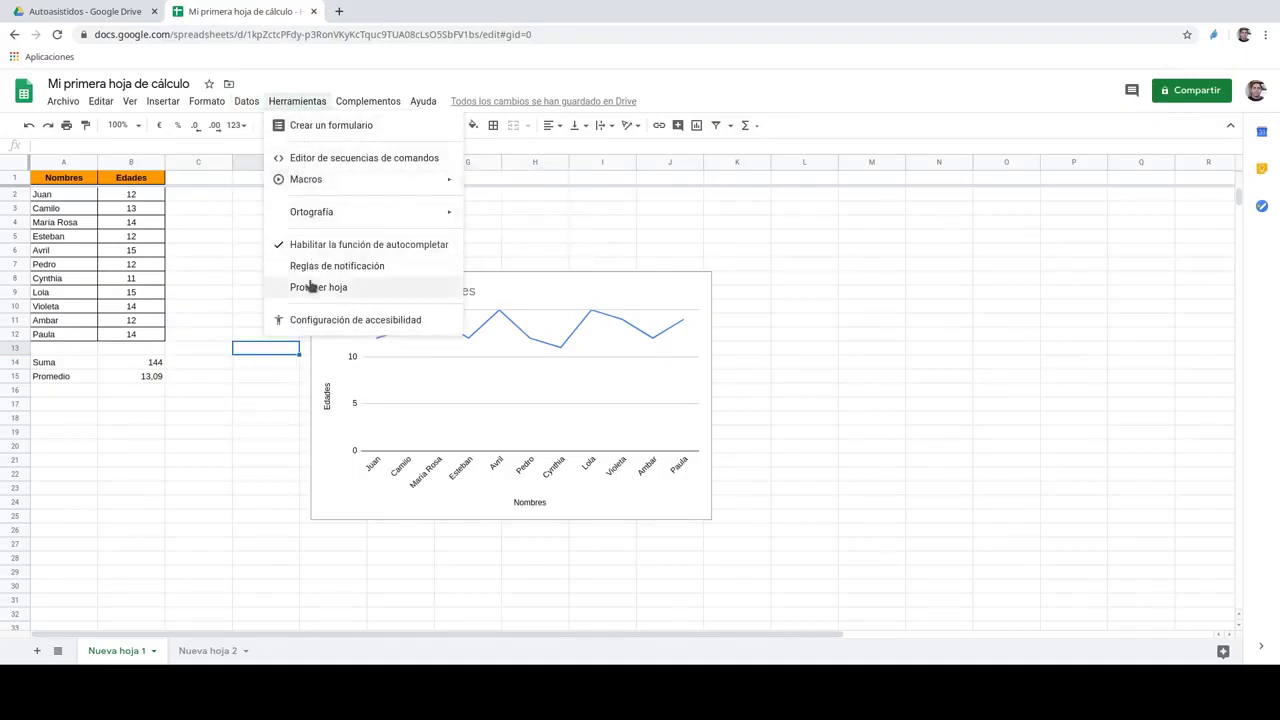
{"action": "mouse_move", "coordinate": [376, 104]}
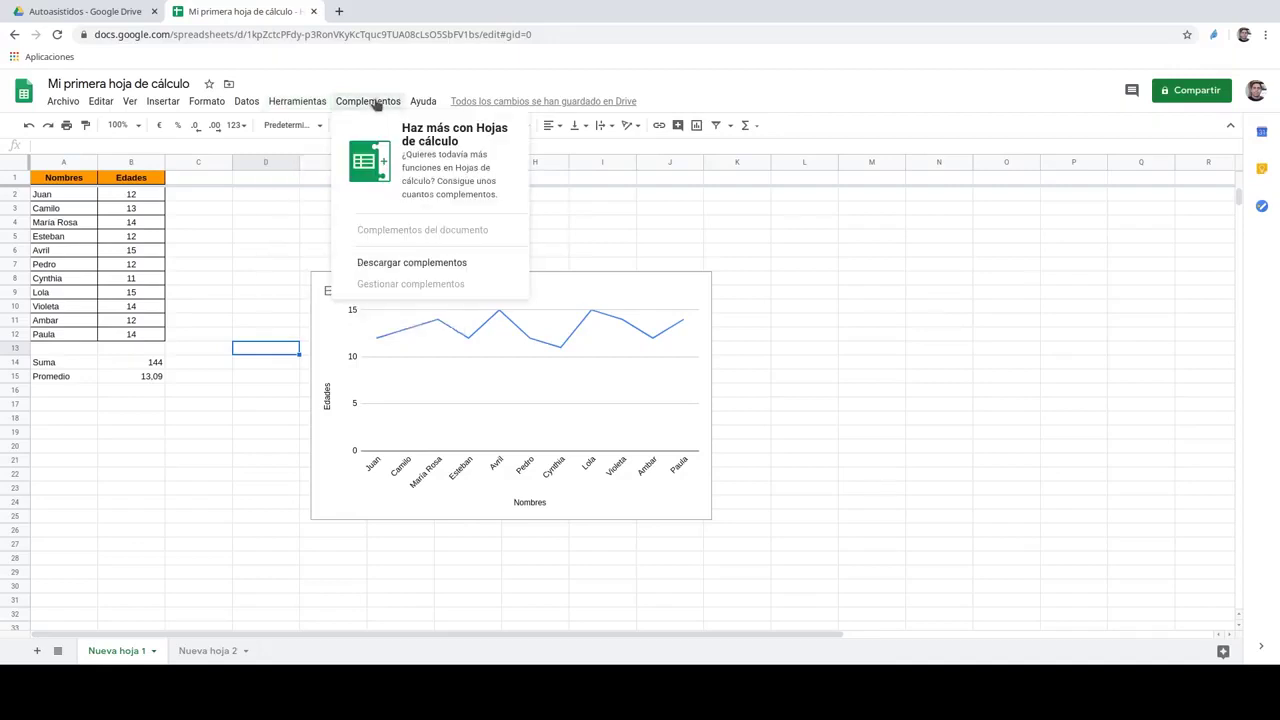
{"action": "left_click", "coordinate": [228, 281]}
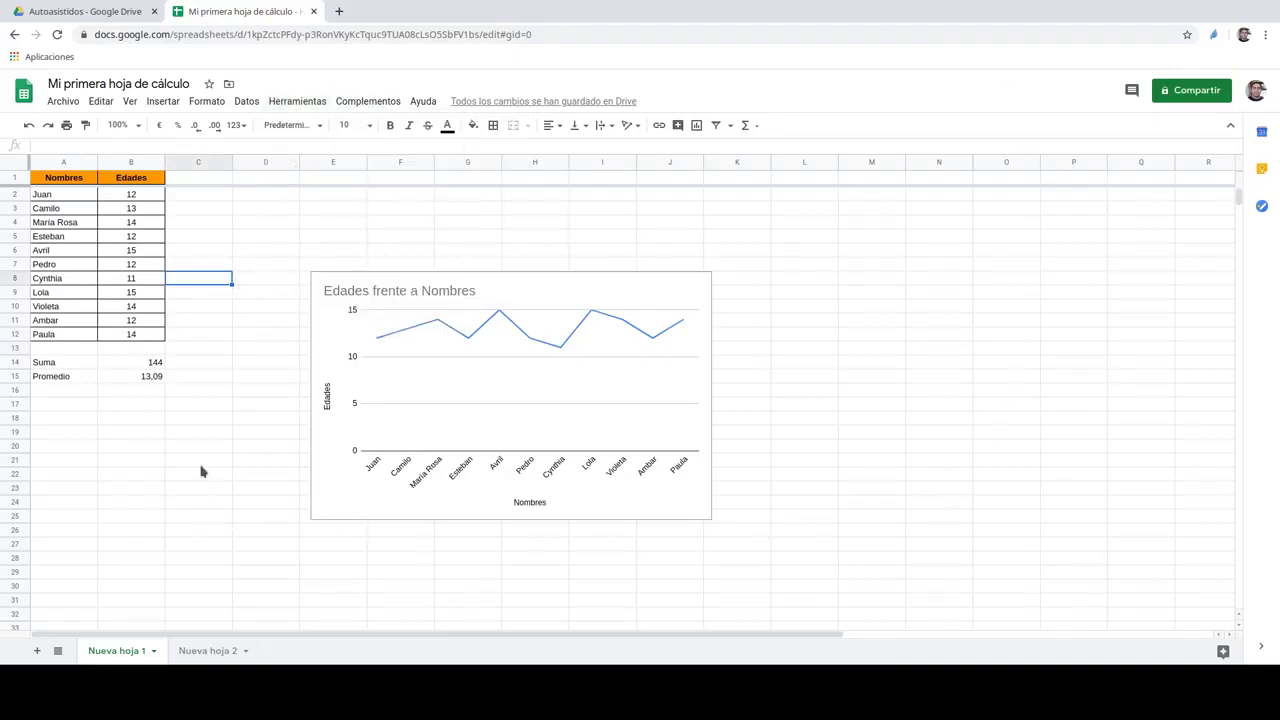
{"action": "left_click", "coordinate": [240, 333]}
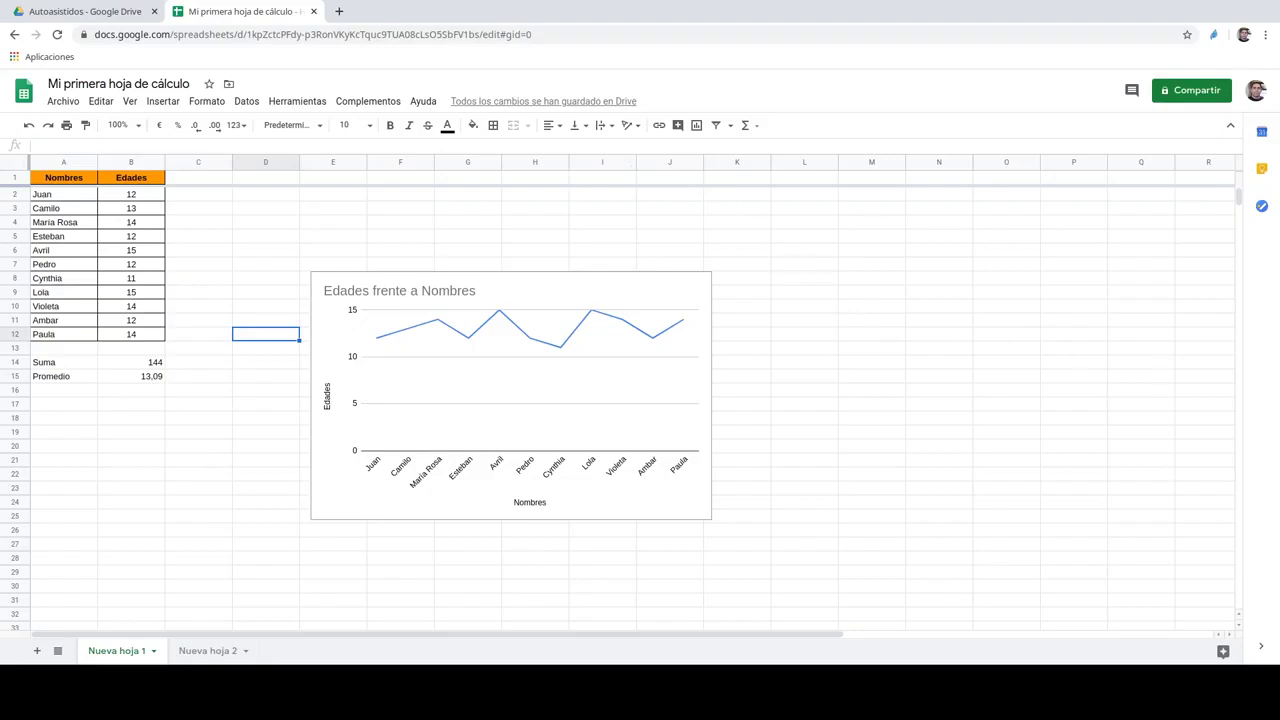
View the spreadsheet's options for sharing with others and close them without adding anyone.
{"action": "left_click", "coordinate": [1200, 90]}
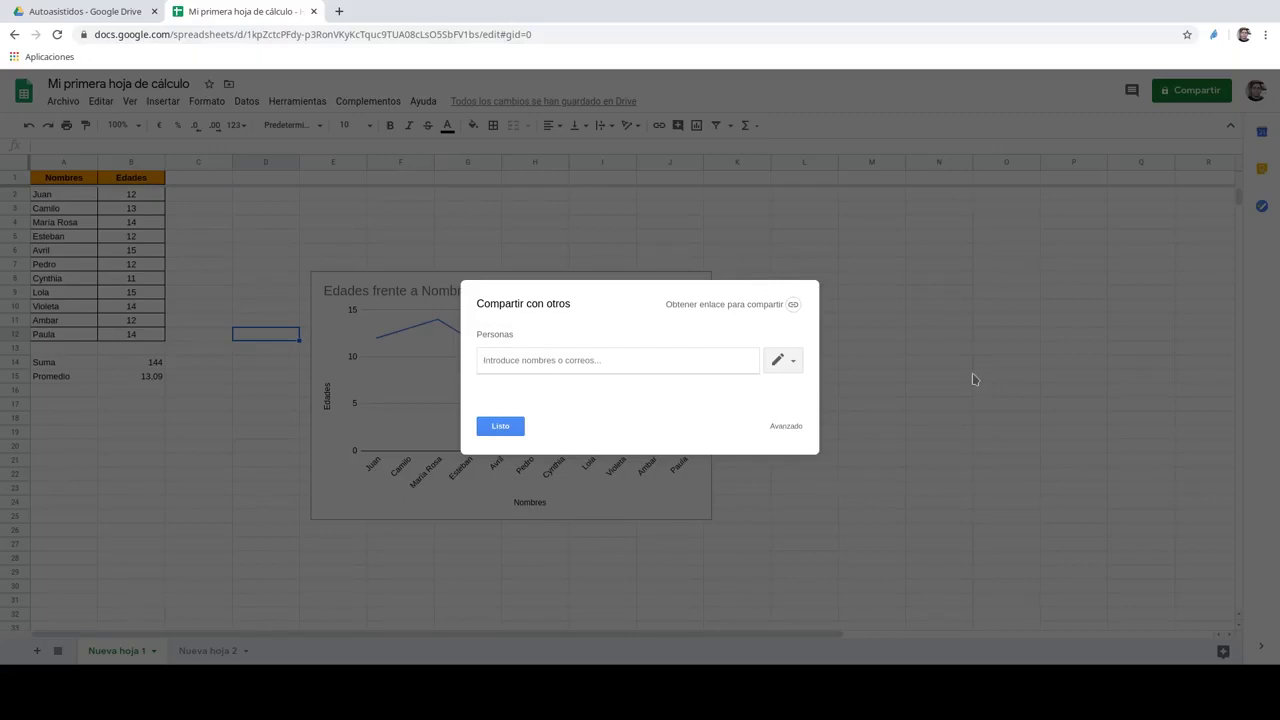
{"action": "left_click", "coordinate": [512, 430]}
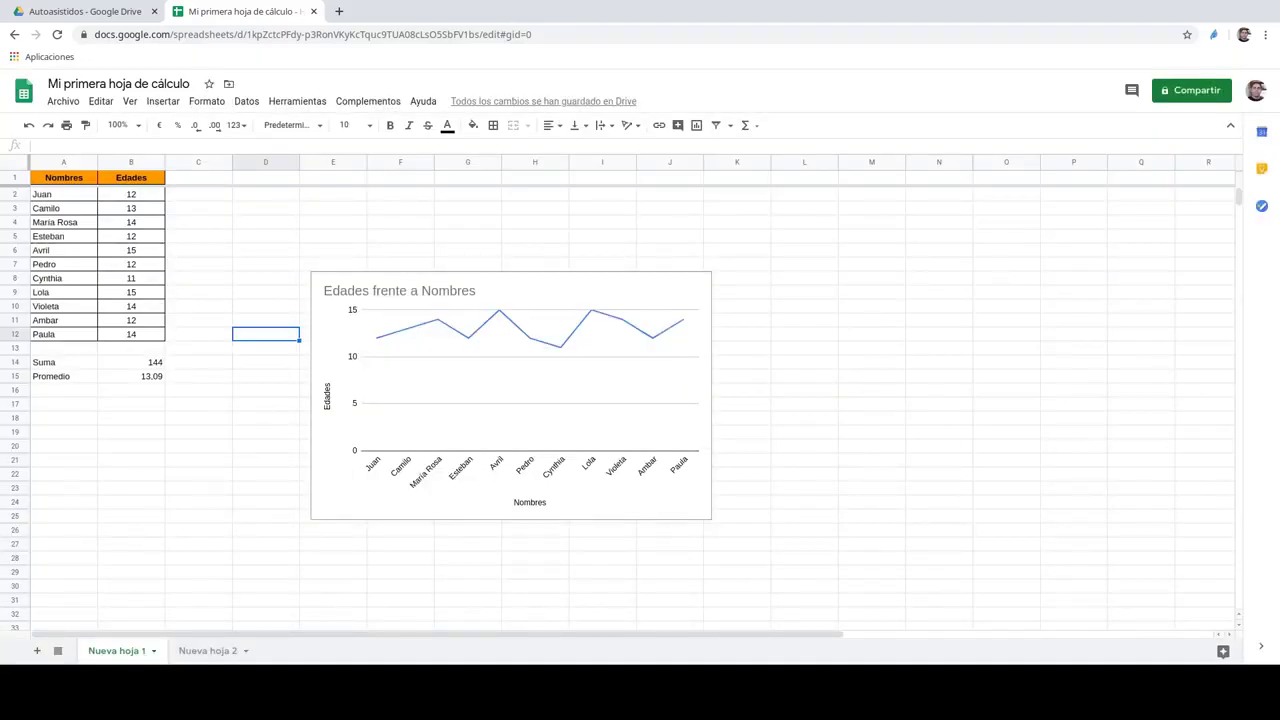